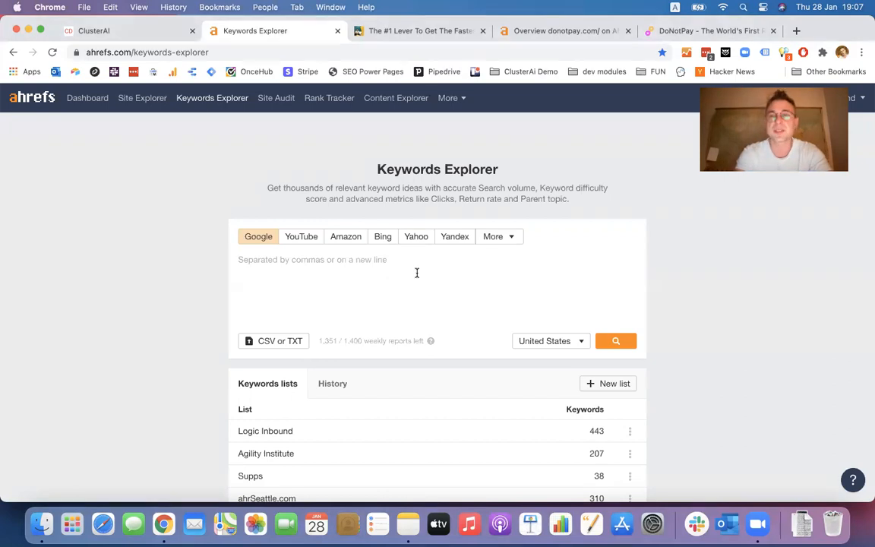
- Look up the keyword "coffee" for Google in the United States and open the Having same terms ideas
{"action": "type", "text": "co"}
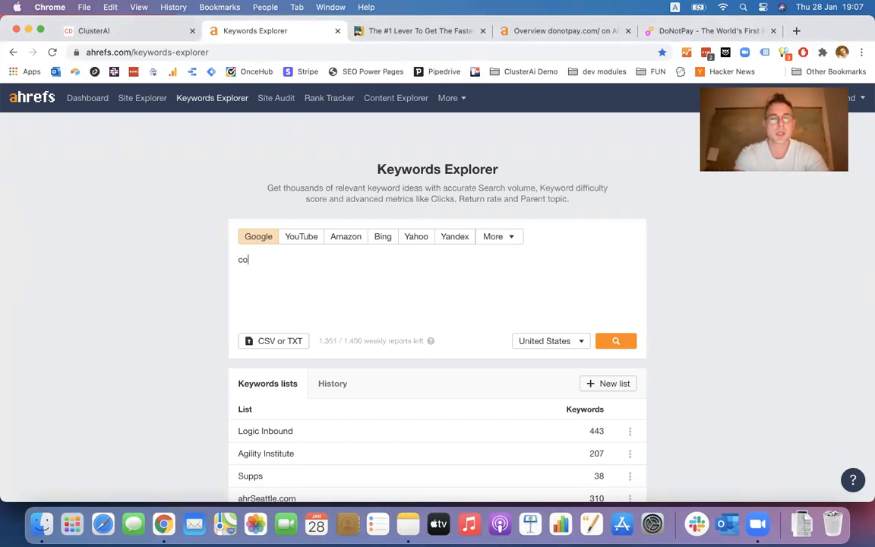
{"action": "type", "text": "ffee"}
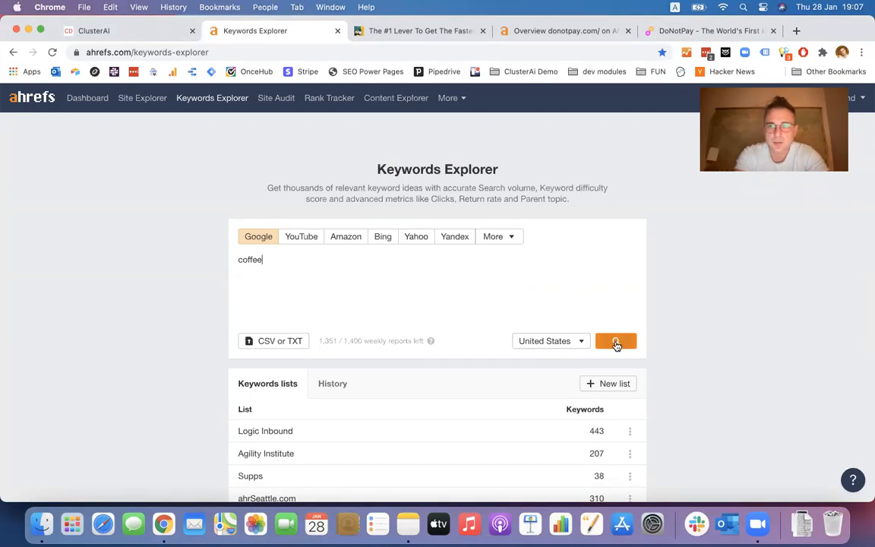
{"action": "left_click", "coordinate": [616, 342]}
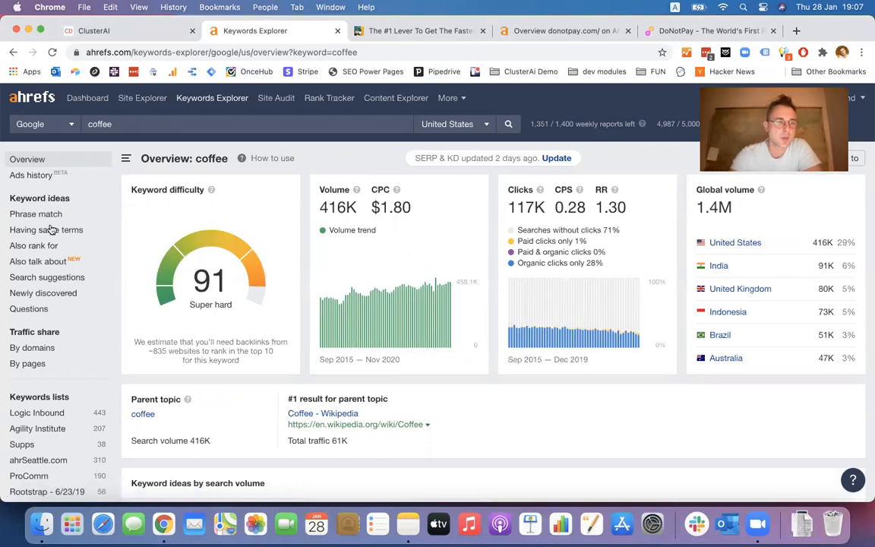
{"action": "left_click", "coordinate": [56, 232]}
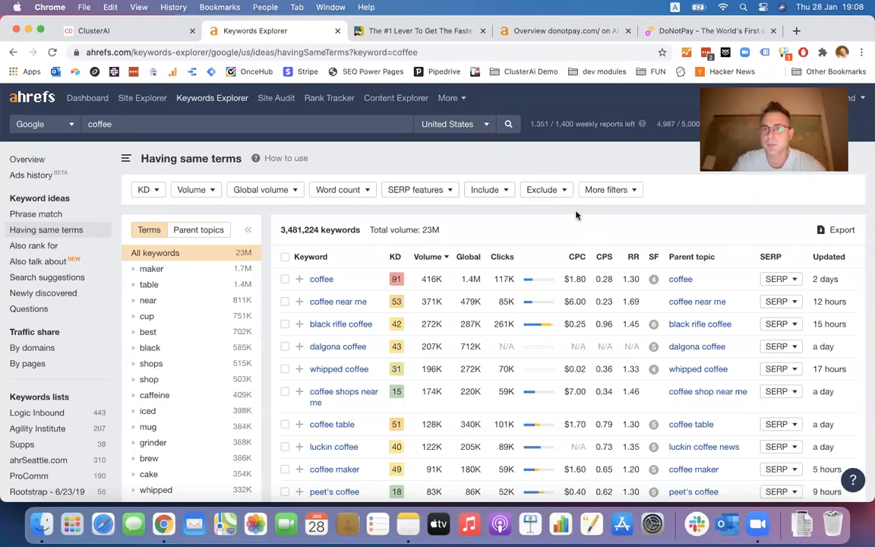
- Open the Include filter for the keyword ideas and set it to match any word
{"action": "left_click", "coordinate": [487, 189]}
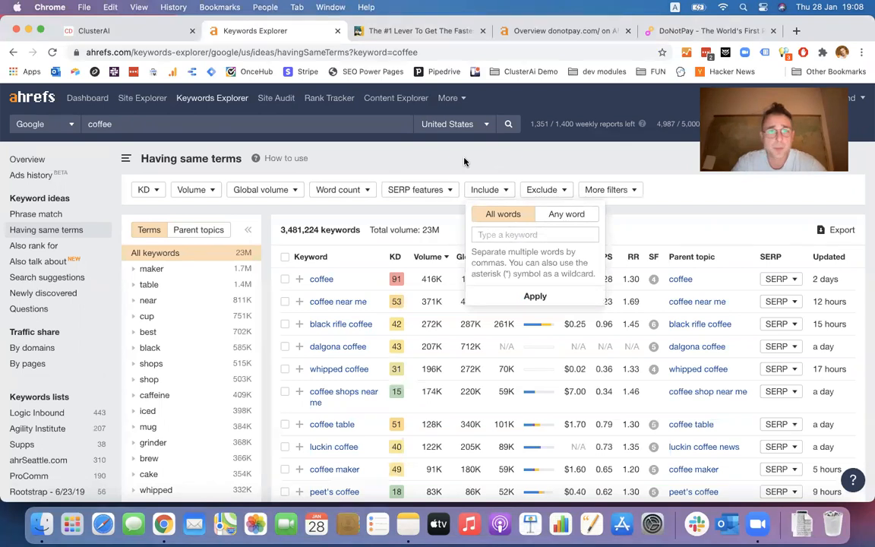
{"action": "left_click", "coordinate": [562, 215]}
{"action": "left_click", "coordinate": [554, 232]}
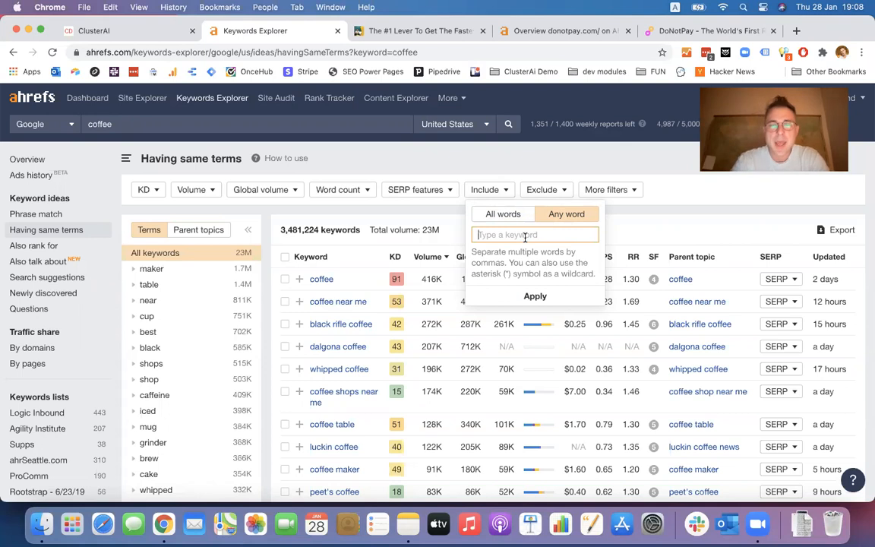
- Enter jamaica, jamaican, brazil, brazilian, cuba, cuban, honduras, honduran, coclombia and colombian as the words to include
{"action": "type", "text": "jamaica, "}
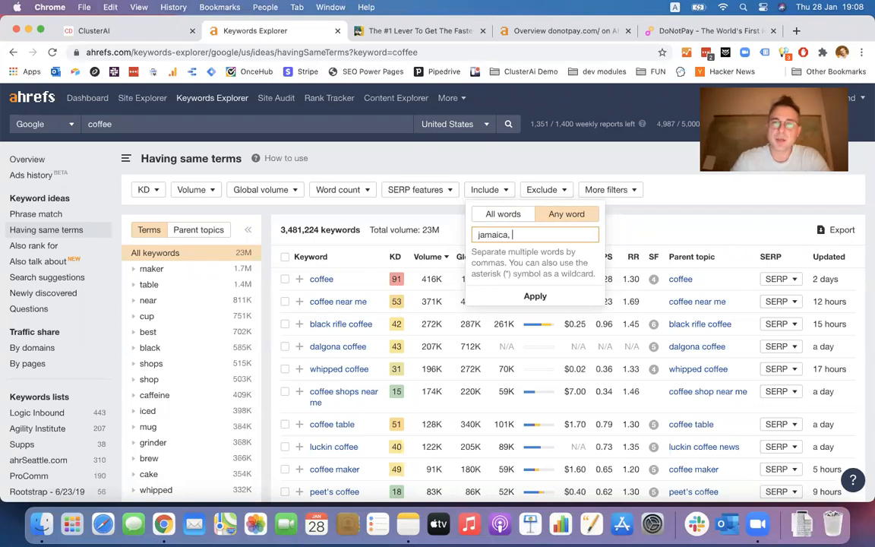
{"action": "type", "text": "jamaican, "}
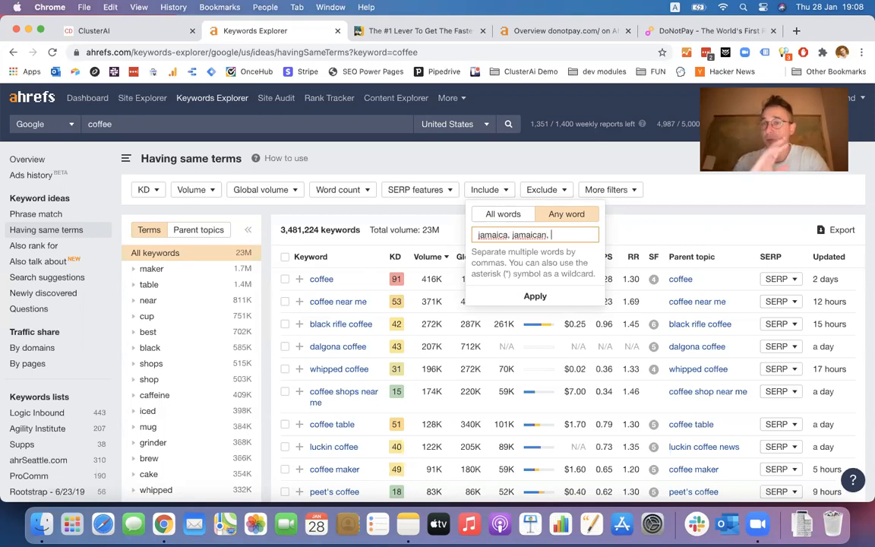
{"action": "type", "text": "brazil,"}
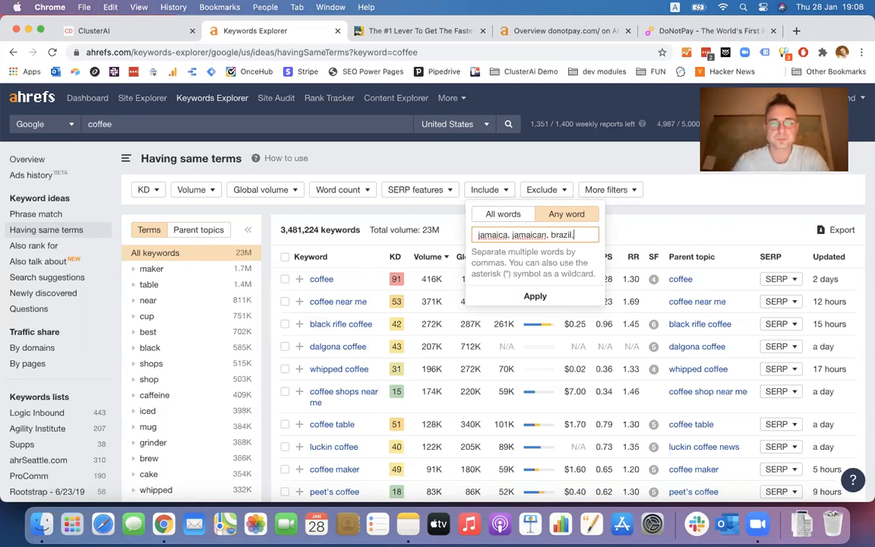
{"action": "type", "text": " brazilian, "}
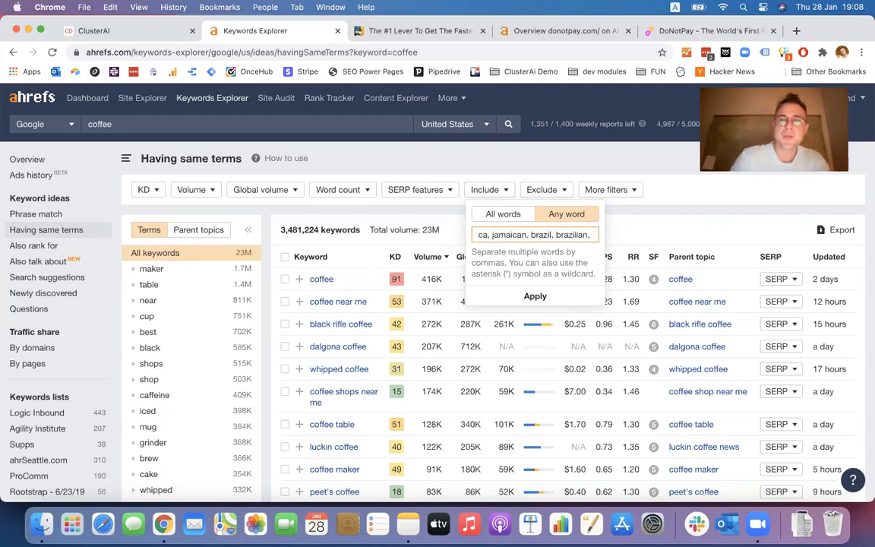
{"action": "type", "text": "cu"}
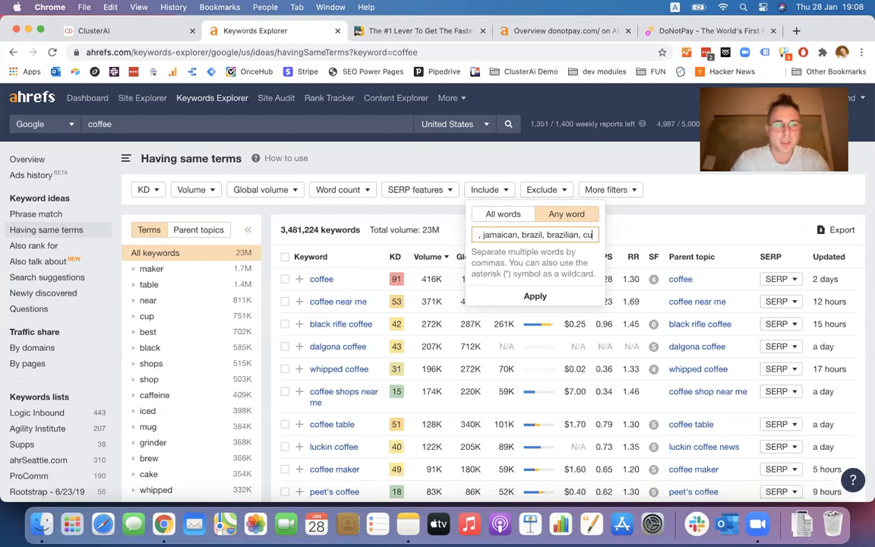
{"action": "type", "text": "ba, cuban, cuban"}
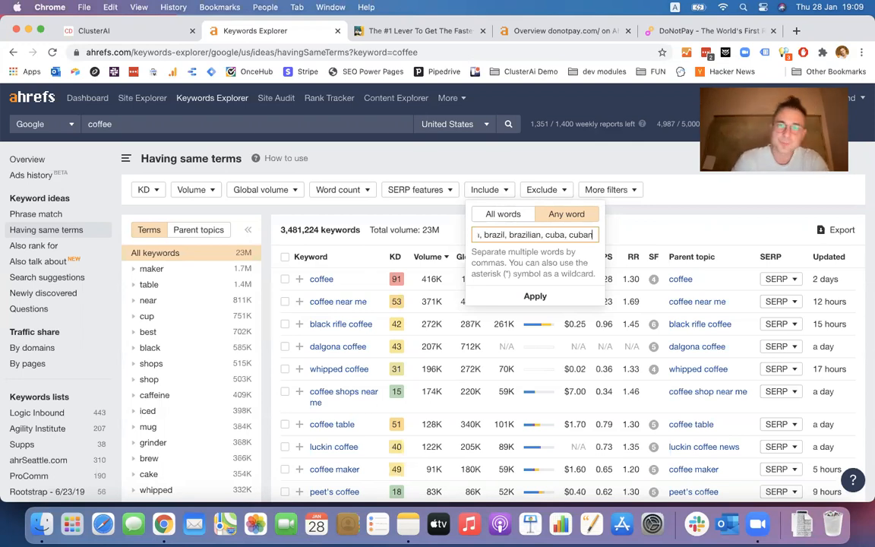
{"action": "type", "text": "ho"}
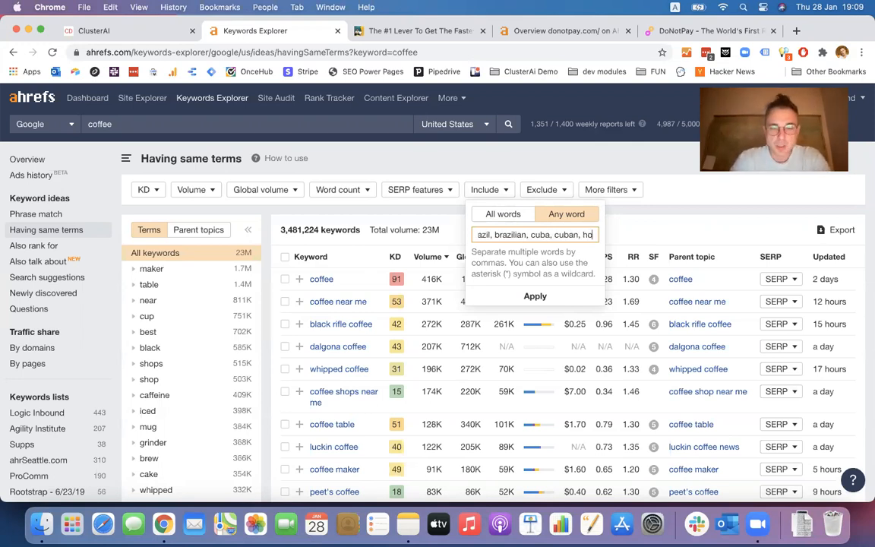
{"action": "type", "text": "nduras, "}
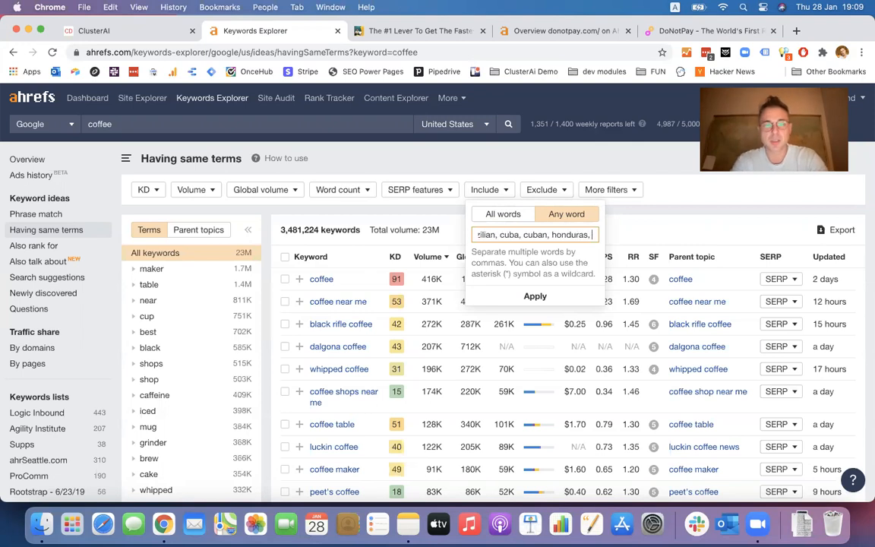
{"action": "type", "text": "hondu"}
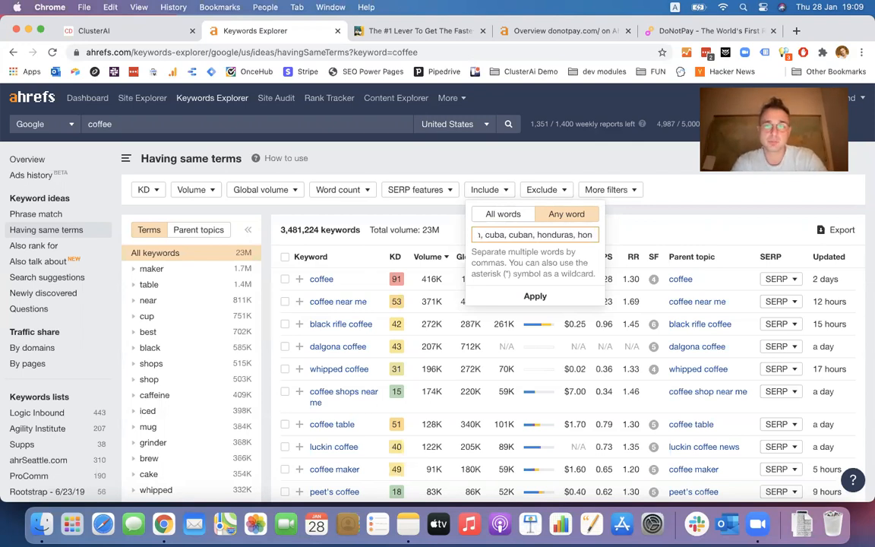
{"action": "type", "text": "ran, "}
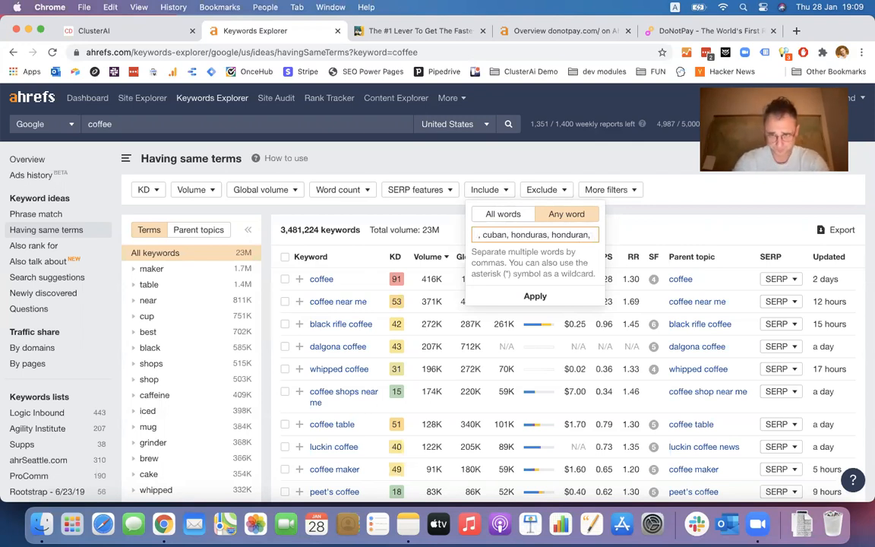
{"action": "type", "text": "coclombia"}
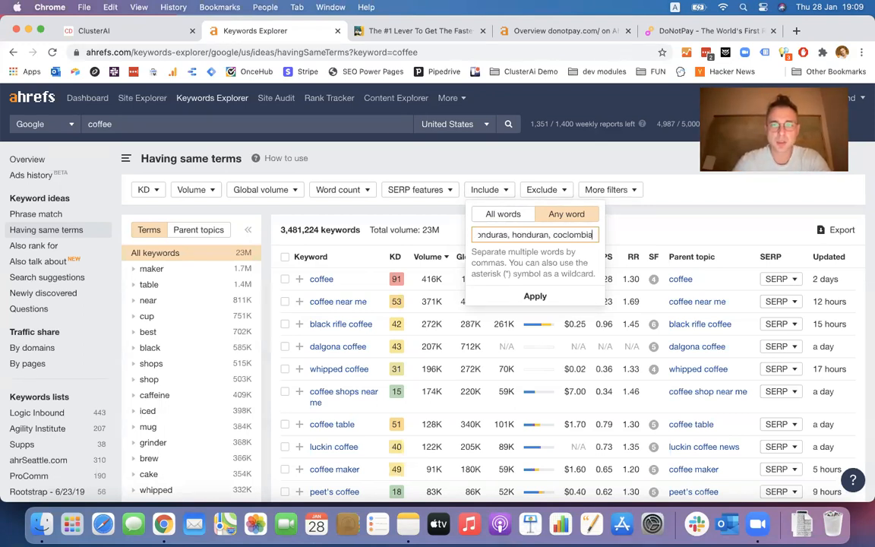
{"action": "type", "text": "n"}
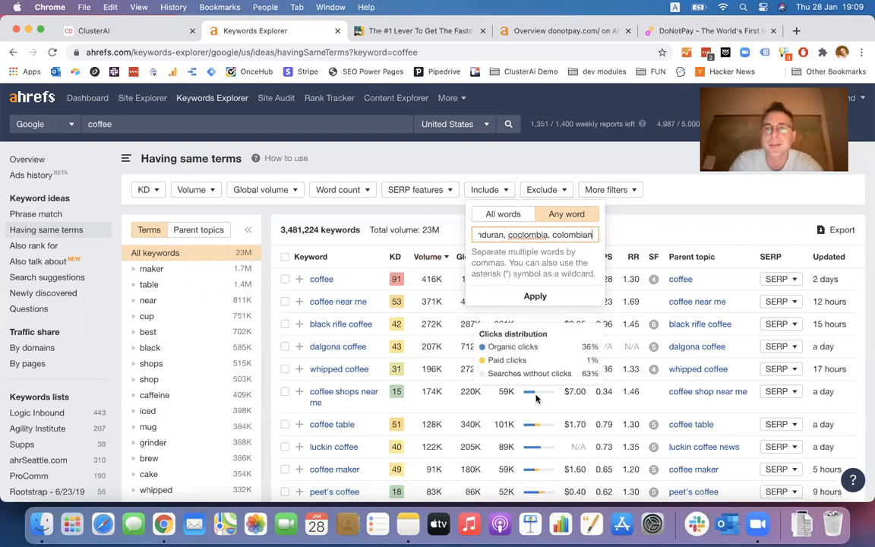
- Switch to Notes and copy the paragraph of countries and nationalities under the Coffee heading, from jamaica to costa rican
{"action": "key", "text": "super+Tab"}
{"action": "key", "text": "super+Tab"}
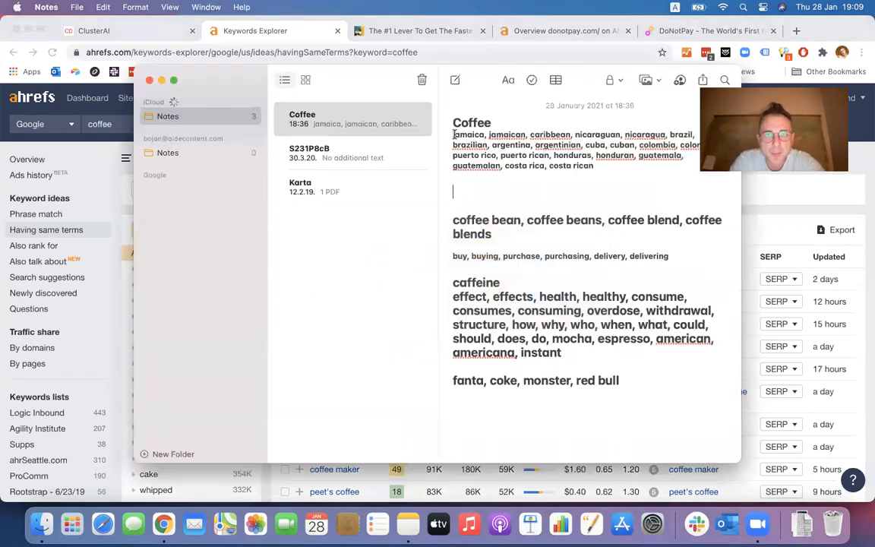
{"action": "left_click", "coordinate": [453, 191]}
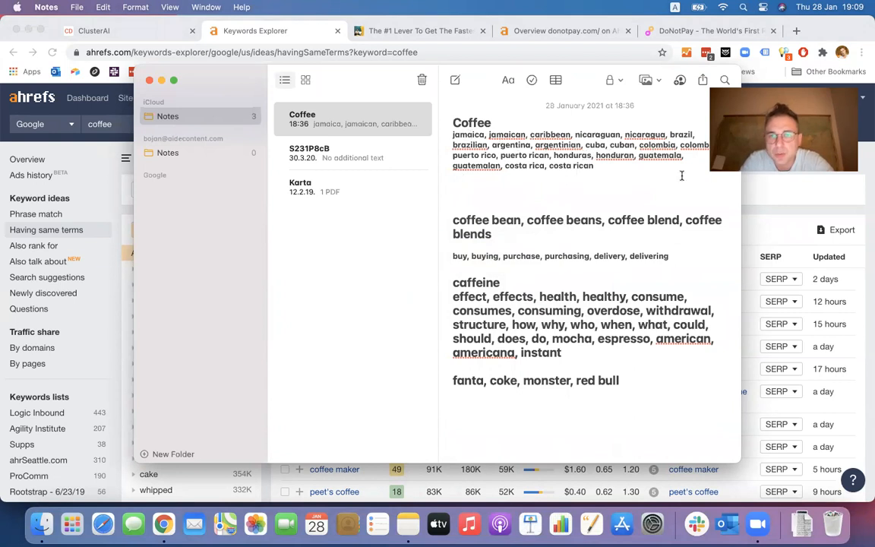
{"action": "left_click_drag", "start_coordinate": [453, 134], "coordinate": [592, 172]}
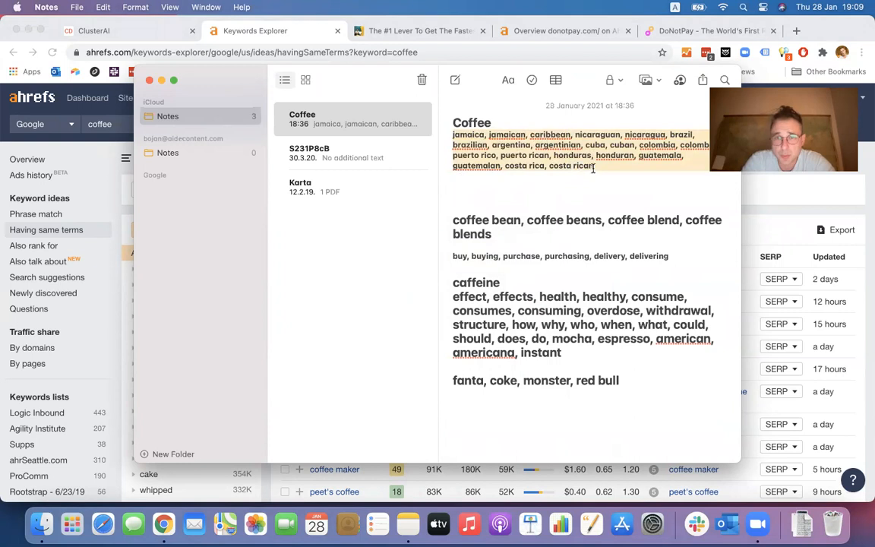
{"action": "left_click", "coordinate": [536, 151]}
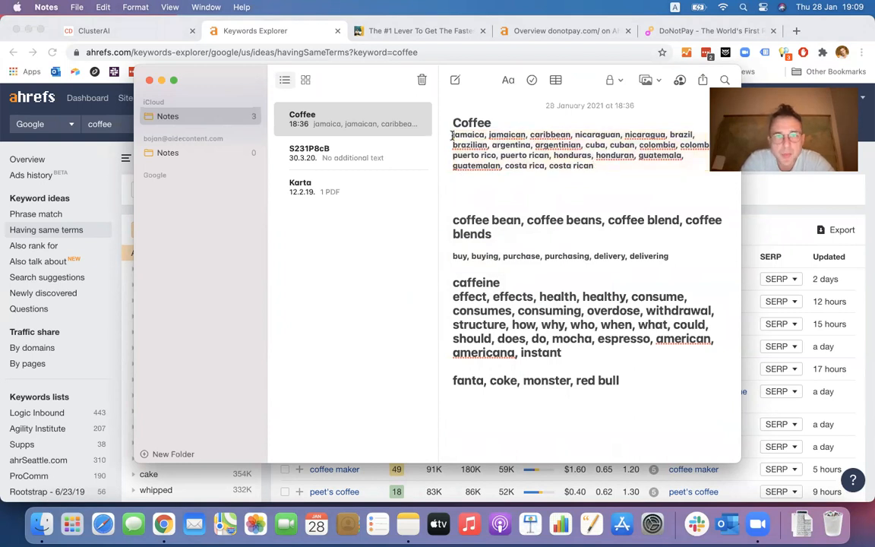
{"action": "triple_click", "coordinate": [566, 146]}
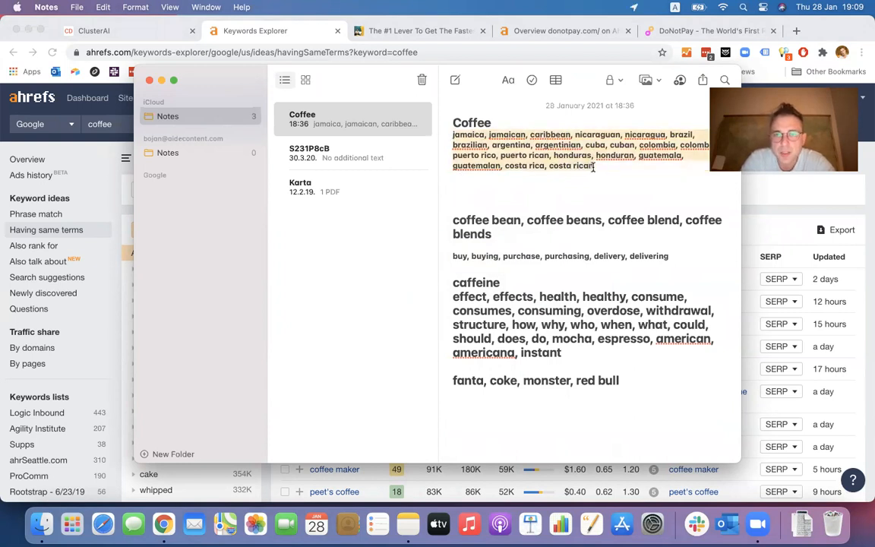
- Return to Chrome, replace the include words with the copied country and nationality list, and apply the filter
{"action": "key", "text": "super+Tab"}
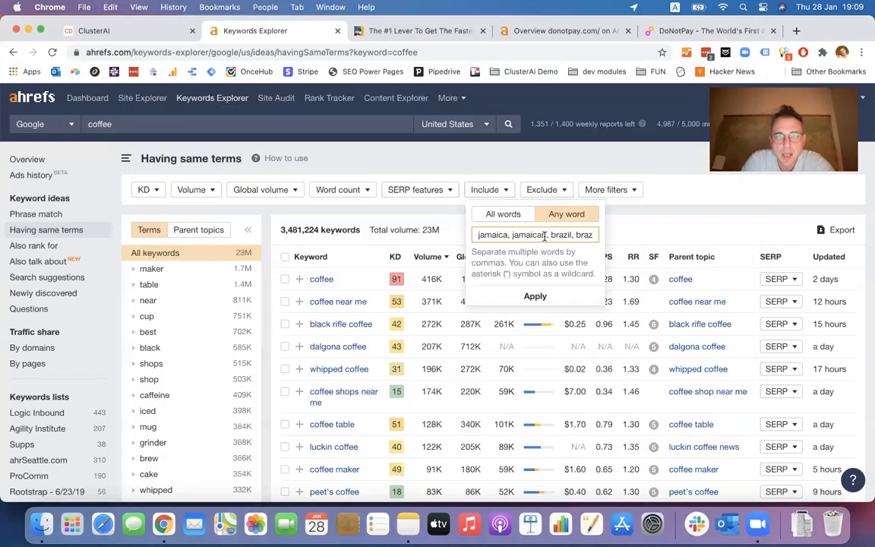
{"action": "key", "text": "ctrl+a"}
{"action": "key", "text": "ctrl+v"}
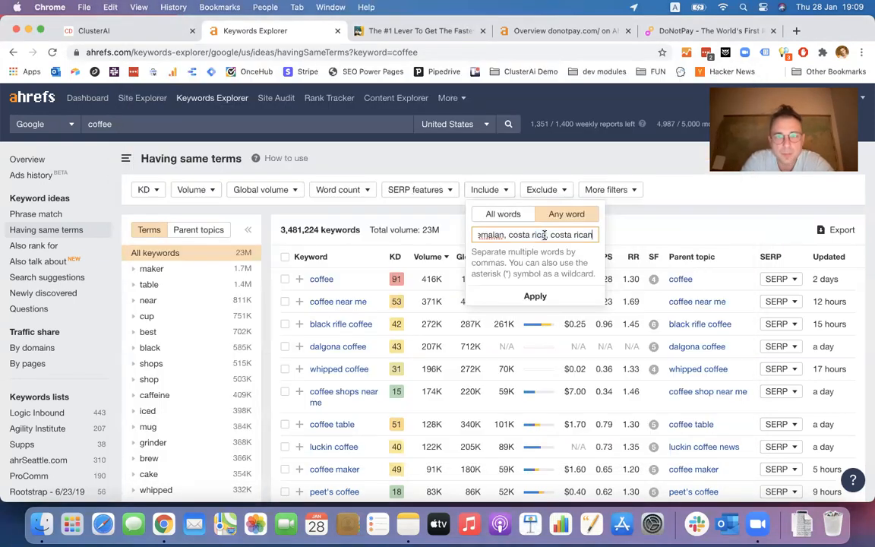
{"action": "key", "text": "Return"}
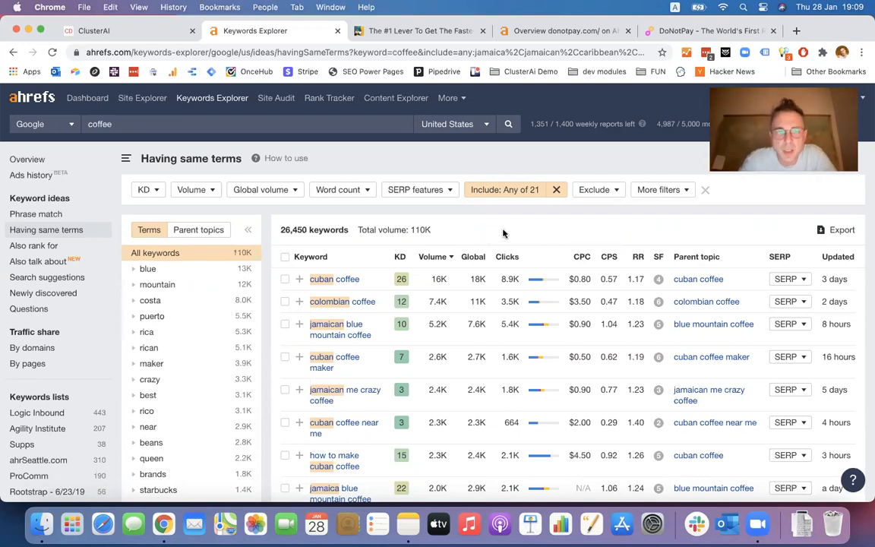
- Look through the filtered coffee keywords, examining their keyword difficulty, search volume and parent topics
{"action": "scroll", "coordinate": [531, 232], "scroll_direction": "down", "scroll_amount": 3}
{"action": "scroll", "coordinate": [583, 243], "scroll_direction": "down", "scroll_amount": 5}
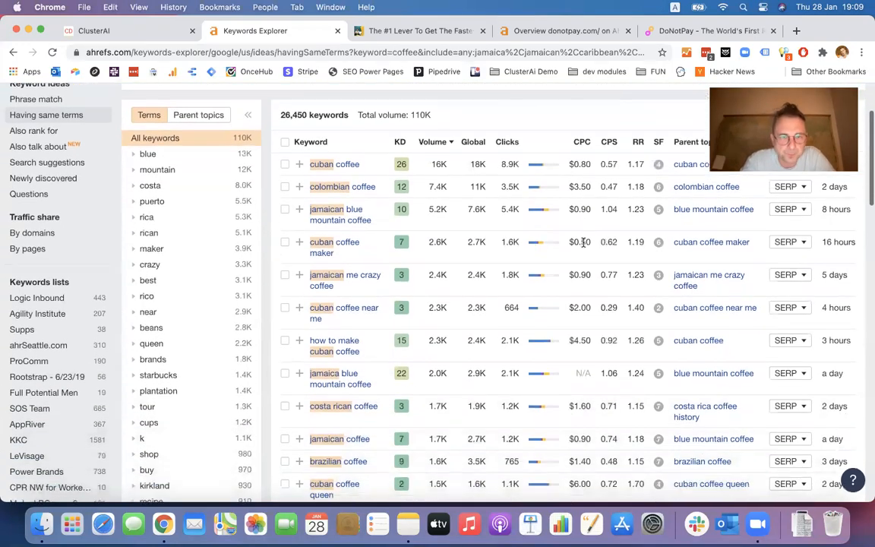
{"action": "scroll", "coordinate": [584, 244], "scroll_direction": "down", "scroll_amount": 4}
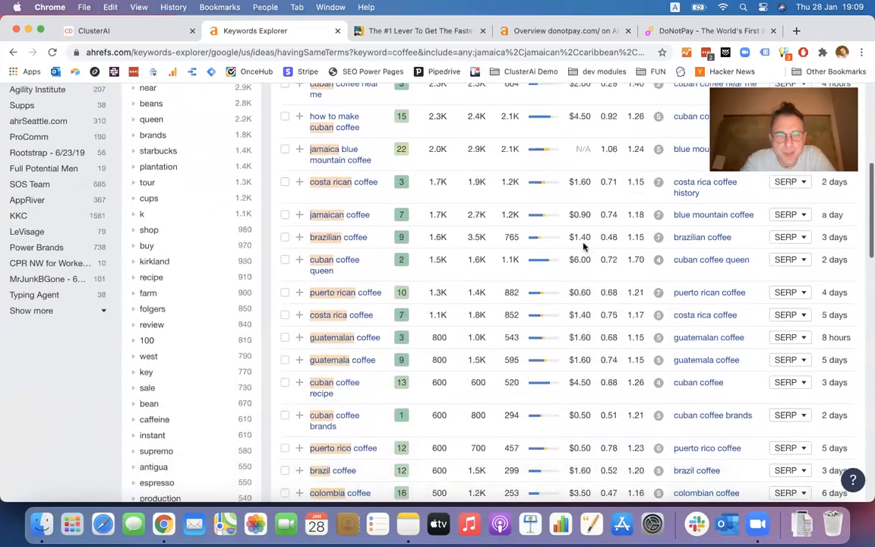
{"action": "scroll", "coordinate": [583, 242], "scroll_direction": "down", "scroll_amount": 4}
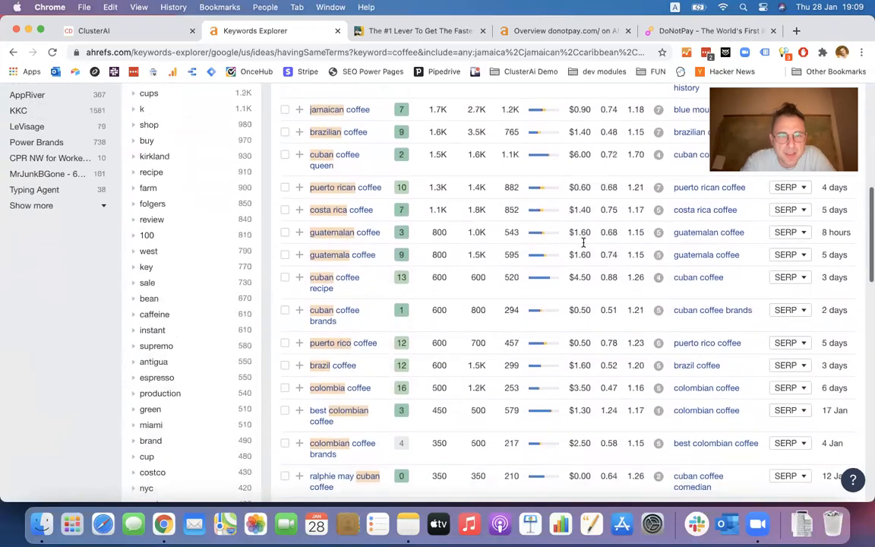
{"action": "scroll", "coordinate": [581, 246], "scroll_direction": "up", "scroll_amount": 3}
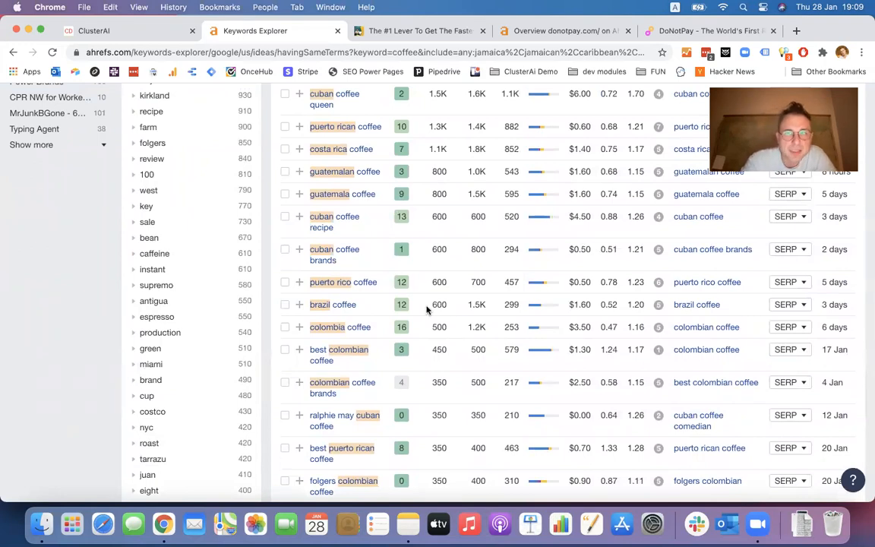
{"action": "scroll", "coordinate": [426, 309], "scroll_direction": "down", "scroll_amount": 5}
{"action": "scroll", "coordinate": [426, 309], "scroll_direction": "down", "scroll_amount": 2}
{"action": "scroll", "coordinate": [426, 309], "scroll_direction": "down", "scroll_amount": 3}
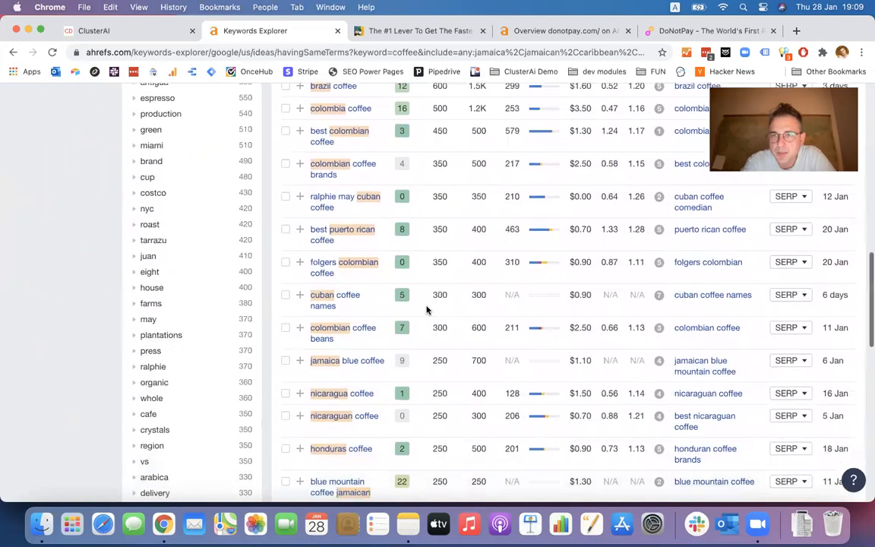
{"action": "scroll", "coordinate": [426, 309], "scroll_direction": "down", "scroll_amount": 1}
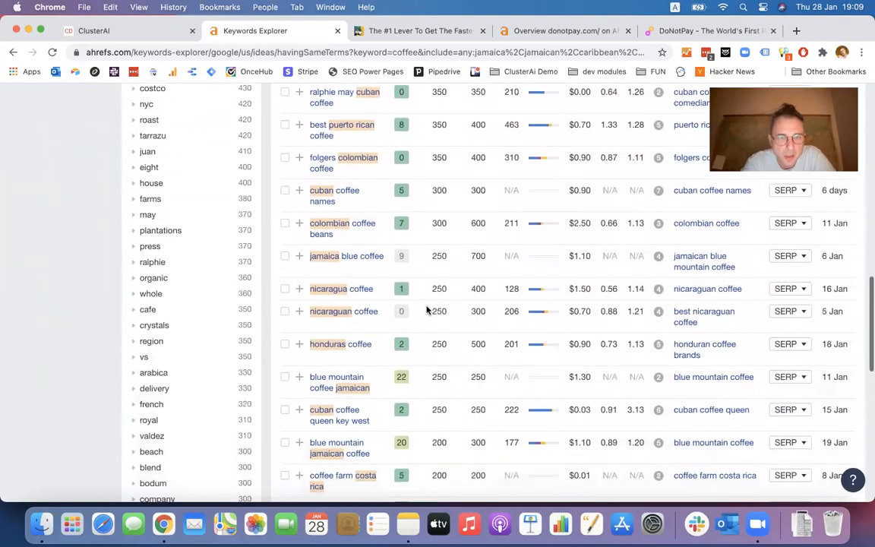
{"action": "scroll", "coordinate": [400, 285], "scroll_direction": "down", "scroll_amount": 2}
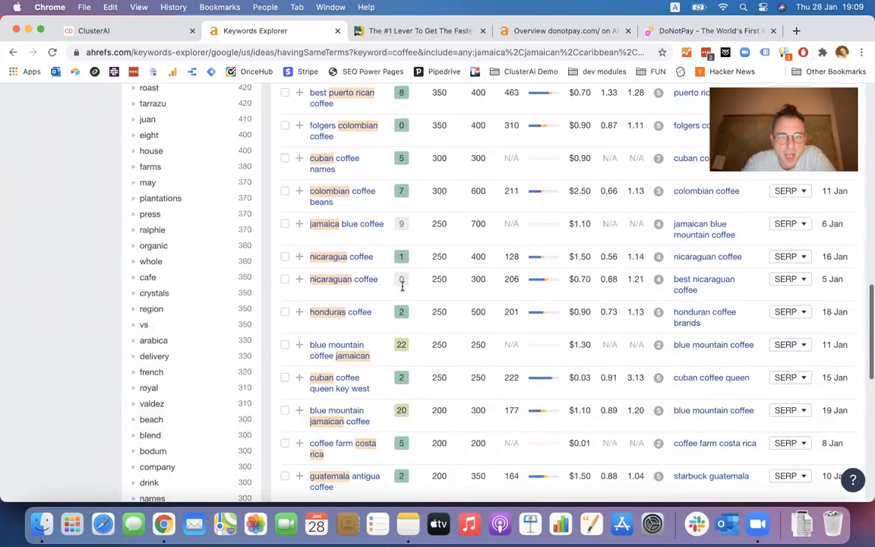
{"action": "scroll", "coordinate": [402, 290], "scroll_direction": "down", "scroll_amount": 6}
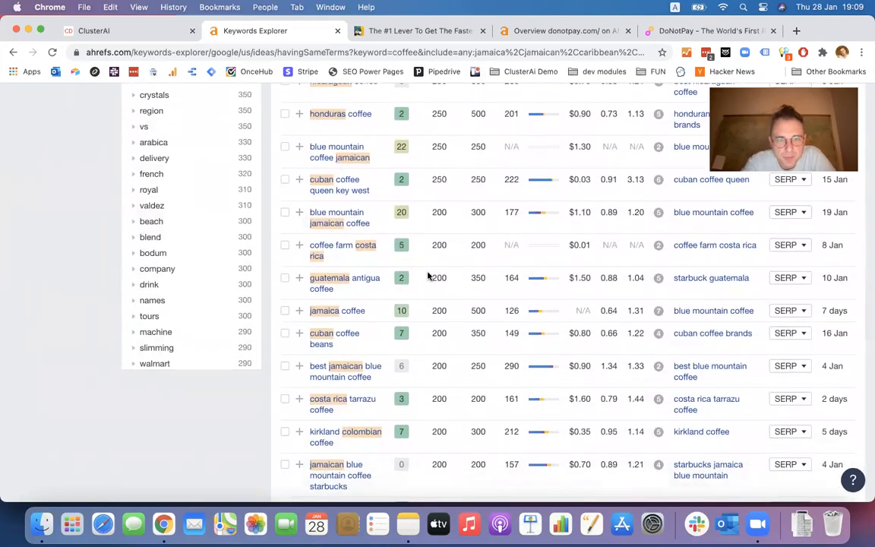
{"action": "scroll", "coordinate": [428, 275], "scroll_direction": "down", "scroll_amount": 2}
{"action": "scroll", "coordinate": [428, 275], "scroll_direction": "up", "scroll_amount": 12}
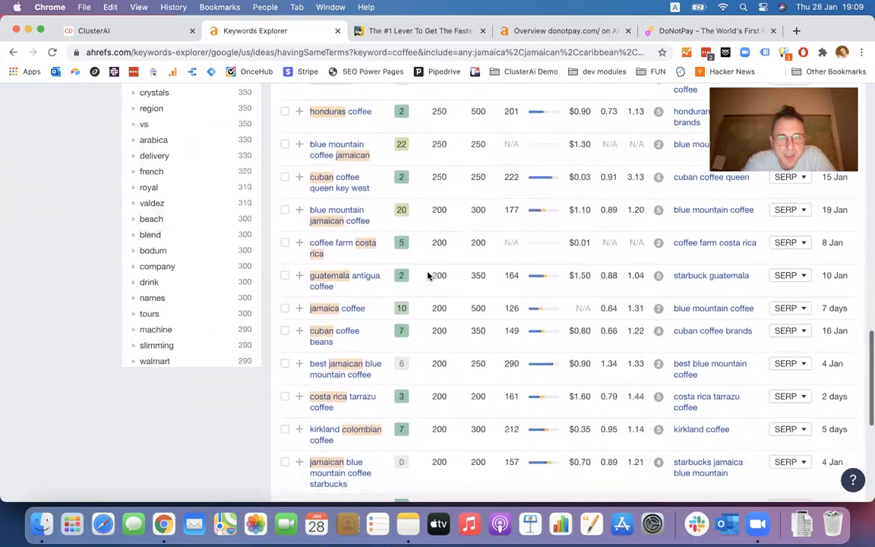
- Exclude coffee keywords containing the word near and apply the filter
{"action": "scroll", "coordinate": [428, 275], "scroll_direction": "up", "scroll_amount": 15}
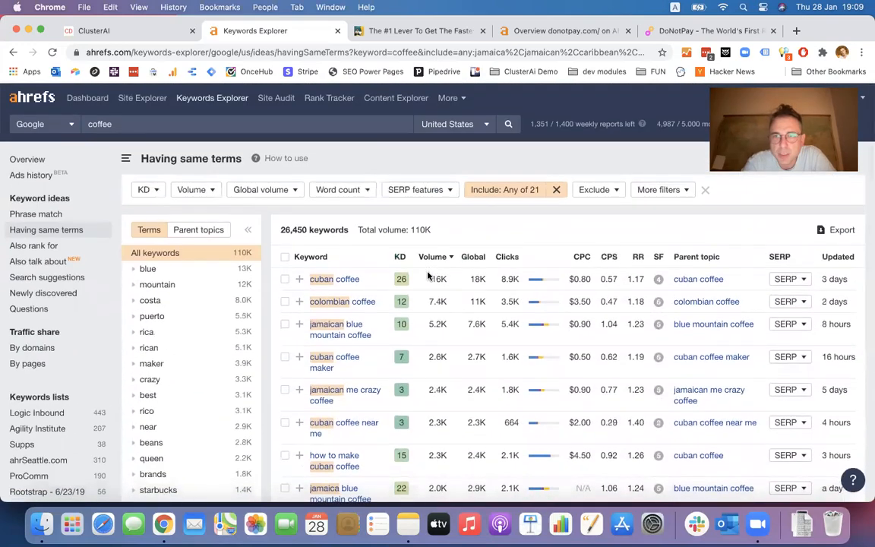
{"action": "left_click", "coordinate": [604, 190]}
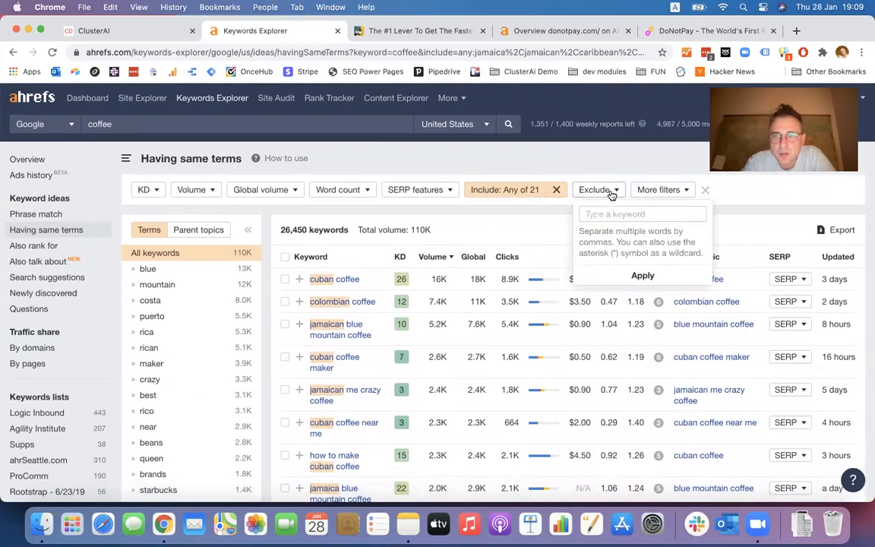
{"action": "left_click", "coordinate": [641, 215]}
{"action": "type", "text": "near"}
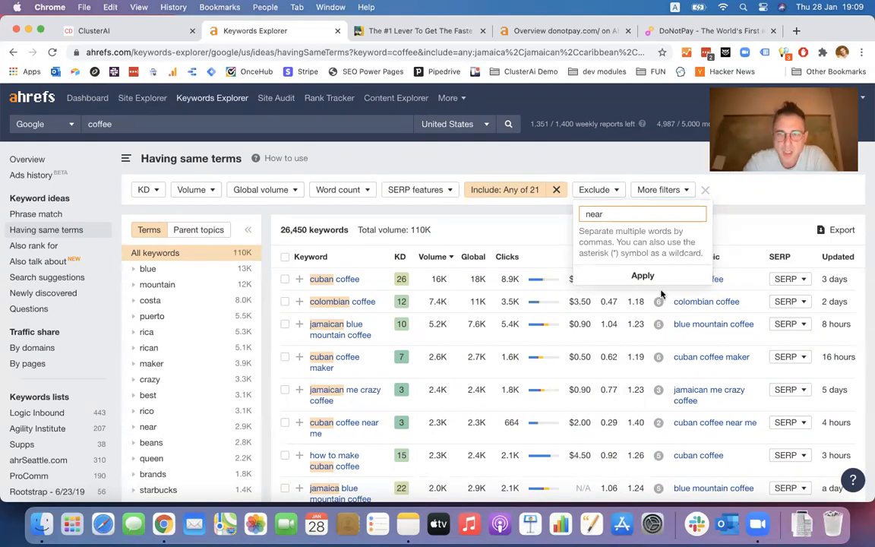
{"action": "left_click", "coordinate": [645, 276]}
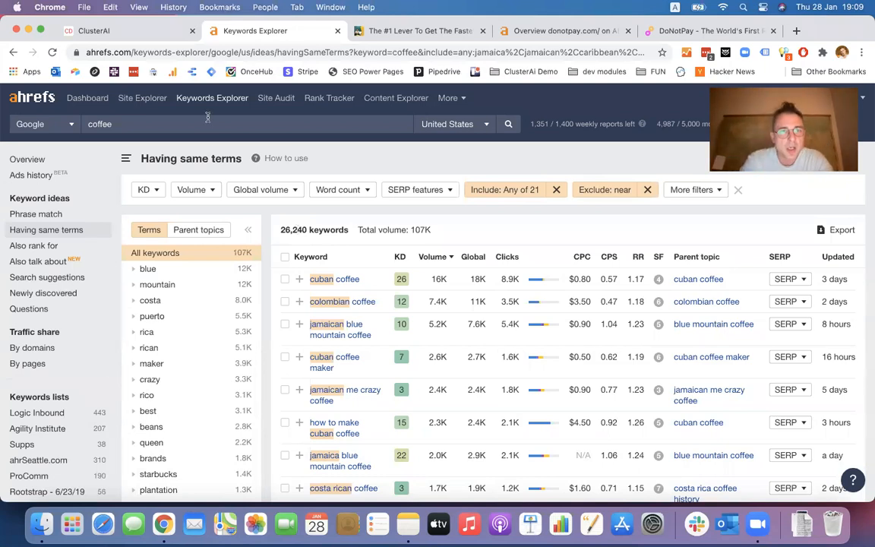
- Open Keywords Explorer in a new browser tab and switch to it
{"action": "right_click", "coordinate": [224, 102]}
{"action": "left_click", "coordinate": [262, 107]}
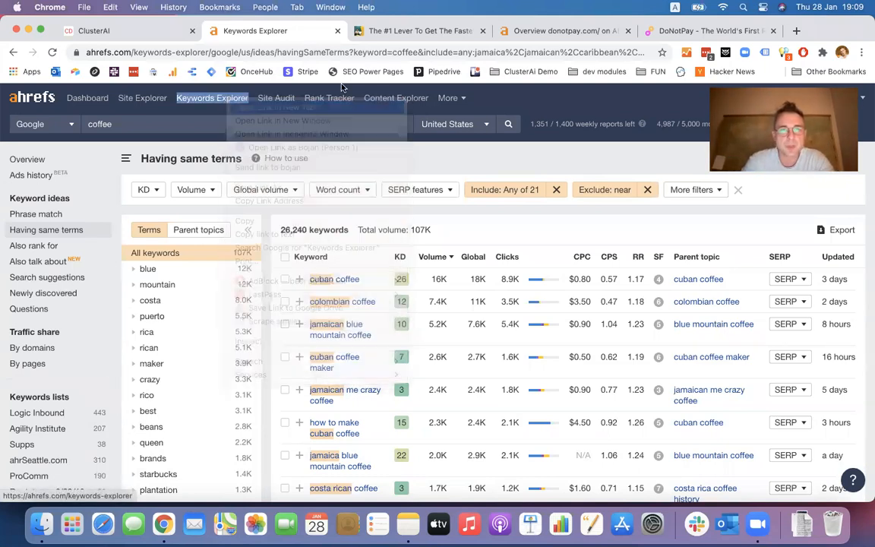
{"action": "left_click", "coordinate": [386, 32]}
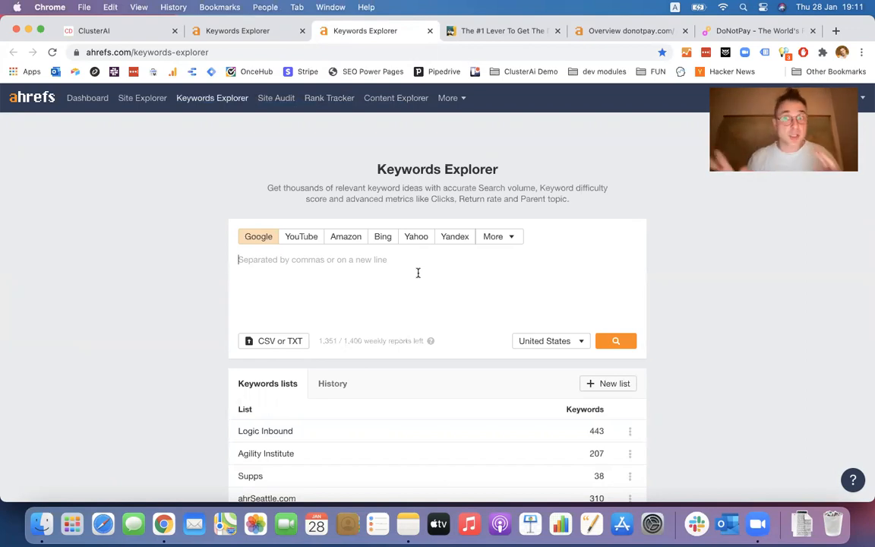
- Search Google keywords in the United States for caffein and show the ideas having the same terms
{"action": "left_click", "coordinate": [408, 294]}
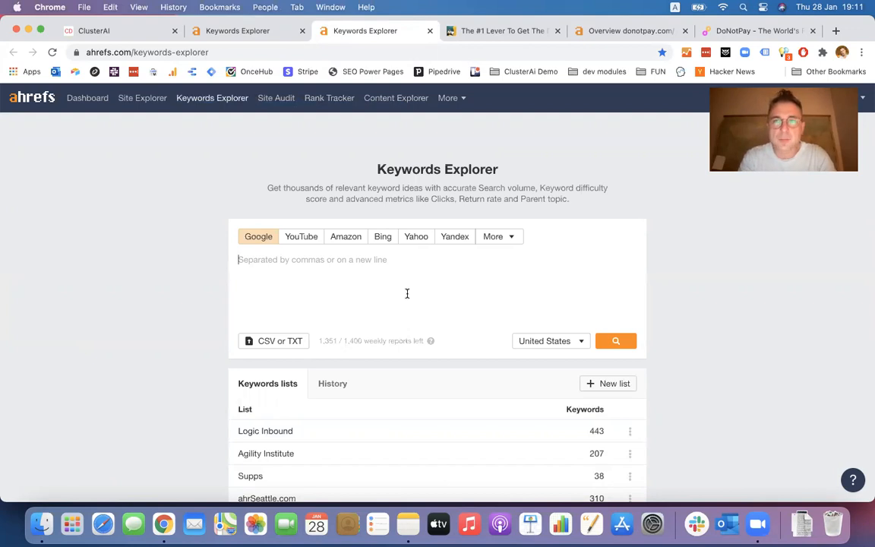
{"action": "type", "text": "caff"}
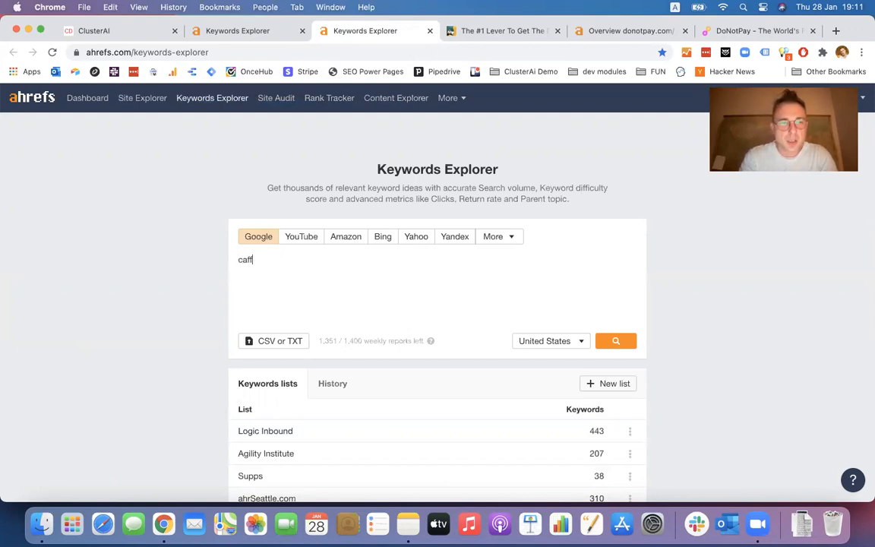
{"action": "type", "text": "ee"}
{"action": "key", "text": "BackSpace"}
{"action": "type", "text": "in"}
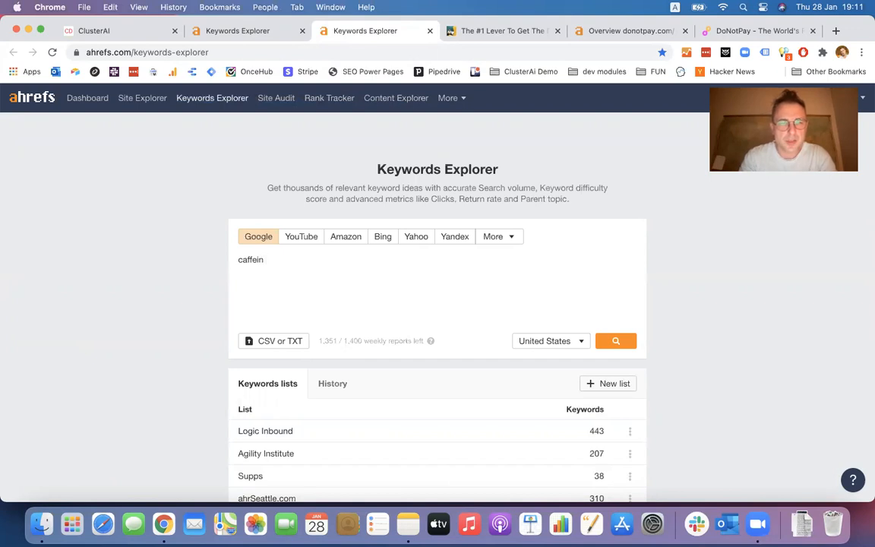
{"action": "left_click", "coordinate": [621, 344]}
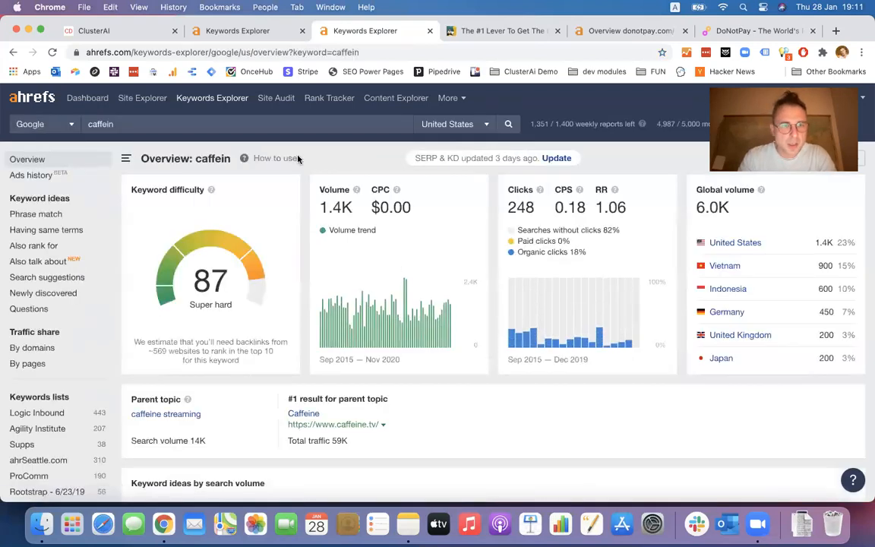
{"action": "left_click", "coordinate": [54, 232]}
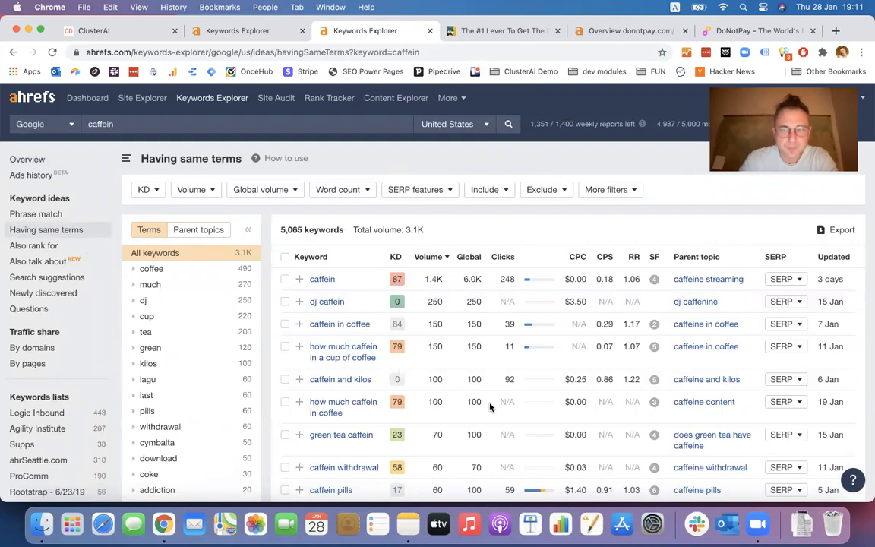
- Switch to Notes and copy the heading word caffeine from the Coffee note
{"action": "key", "text": "super+Tab"}
{"action": "key", "text": "super+Tab"}
{"action": "key", "text": "super+Tab"}
{"action": "key", "text": "super+Tab"}
{"action": "key", "text": "super+Tab"}
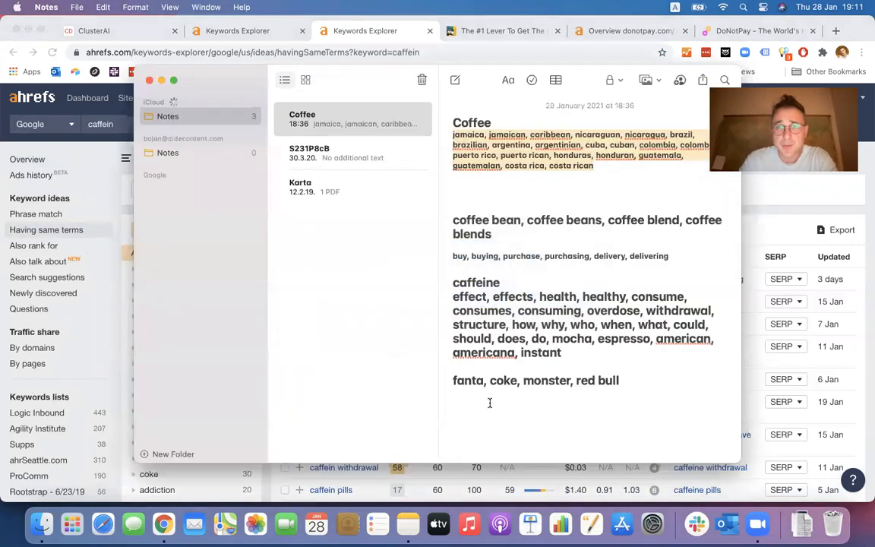
{"action": "left_click_drag", "start_coordinate": [450, 285], "coordinate": [502, 284]}
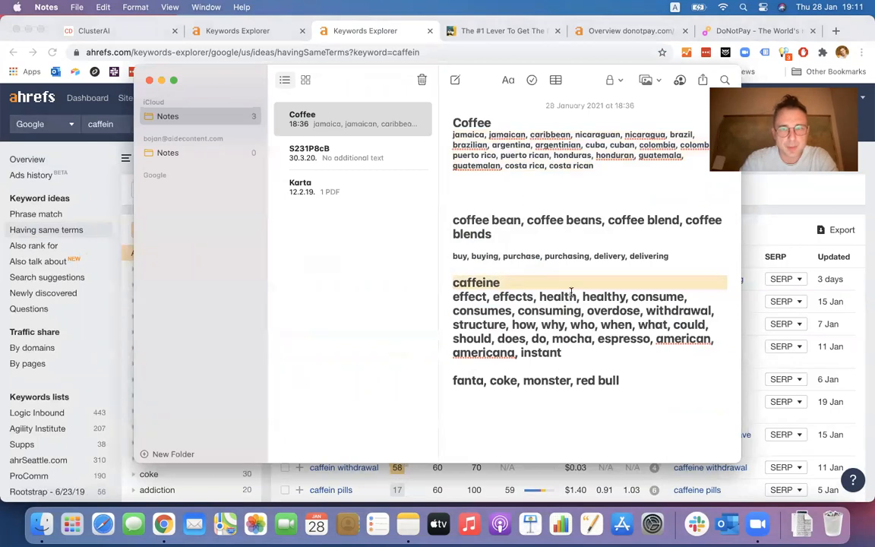
{"action": "left_click", "coordinate": [500, 282]}
{"action": "left_click_drag", "start_coordinate": [500, 283], "coordinate": [453, 283]}
{"action": "key", "text": "super+c"}
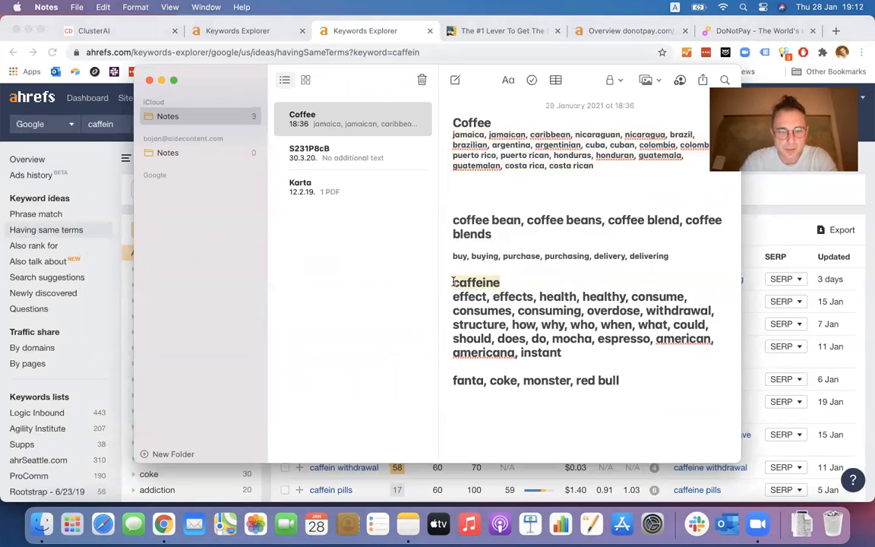
- Return to Chrome, replace the searched keyword with the copied caffeine, and run the search
{"action": "left_click", "coordinate": [128, 126]}
{"action": "key", "text": "super+a"}
{"action": "key", "text": "super+v"}
{"action": "key", "text": "Return"}
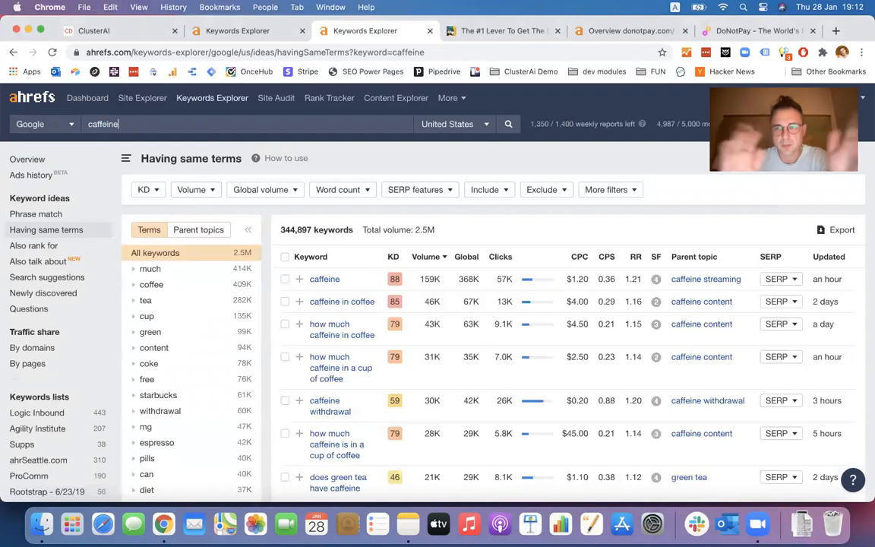
- Set the include filter to match any word and make its keyword field ready for entry
{"action": "left_click", "coordinate": [482, 190]}
{"action": "left_click", "coordinate": [568, 215]}
{"action": "left_click", "coordinate": [545, 235]}
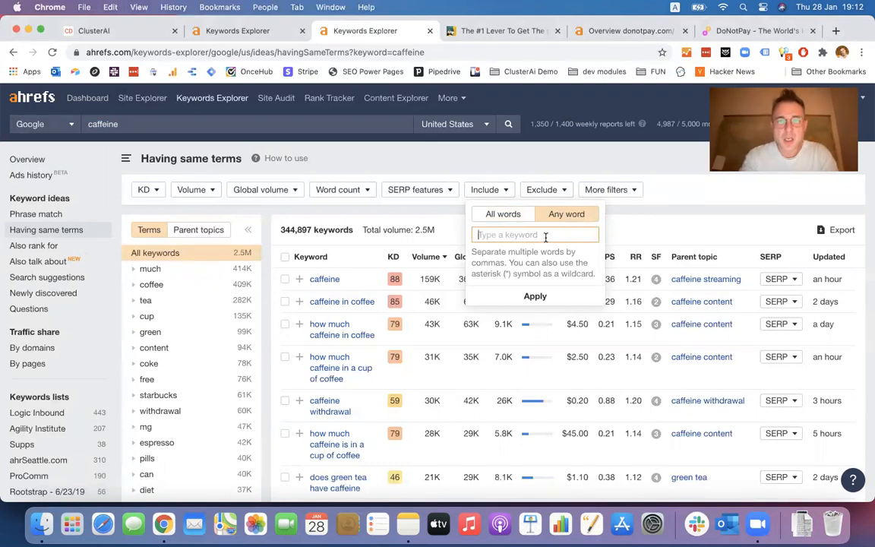
- Enter health, healthy, withdrawal, overdose, consume, what, why, when, does, could and should as the words to include
{"action": "type", "text": "he"}
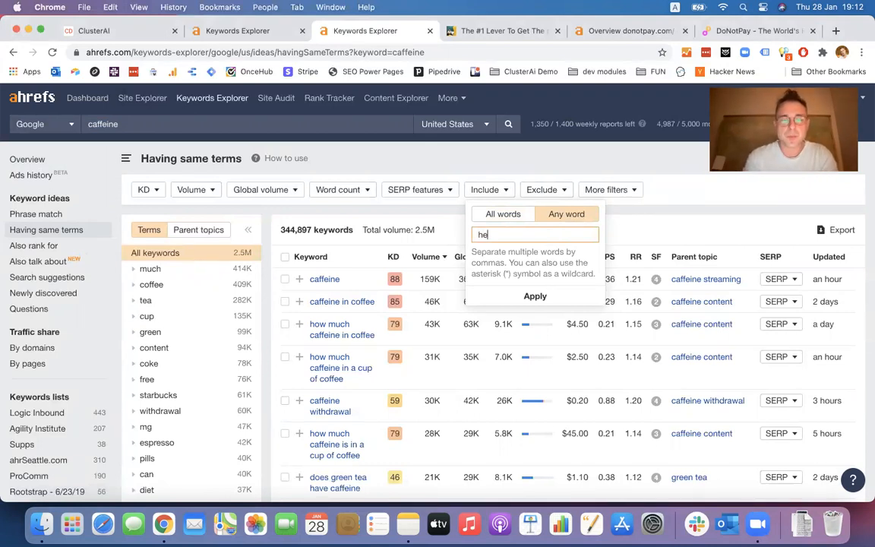
{"action": "type", "text": "alth, healthy,"}
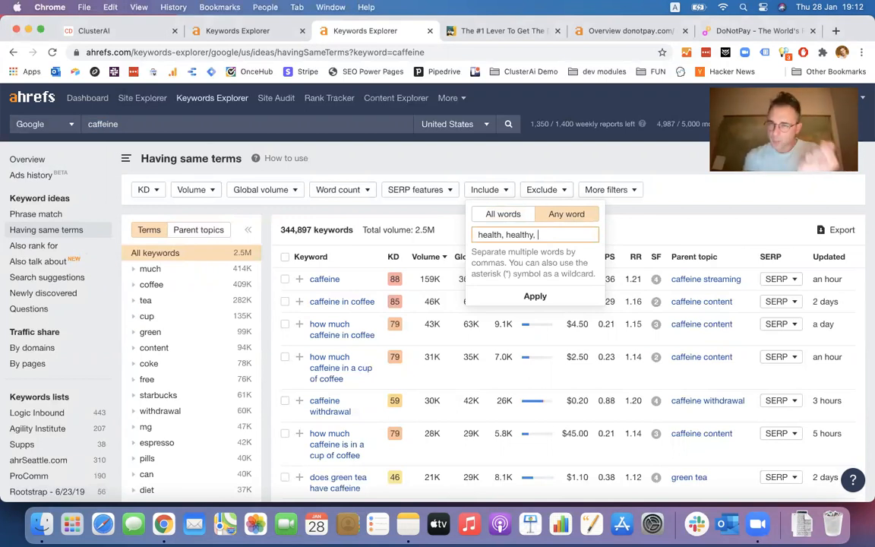
{"action": "type", "text": "wi"}
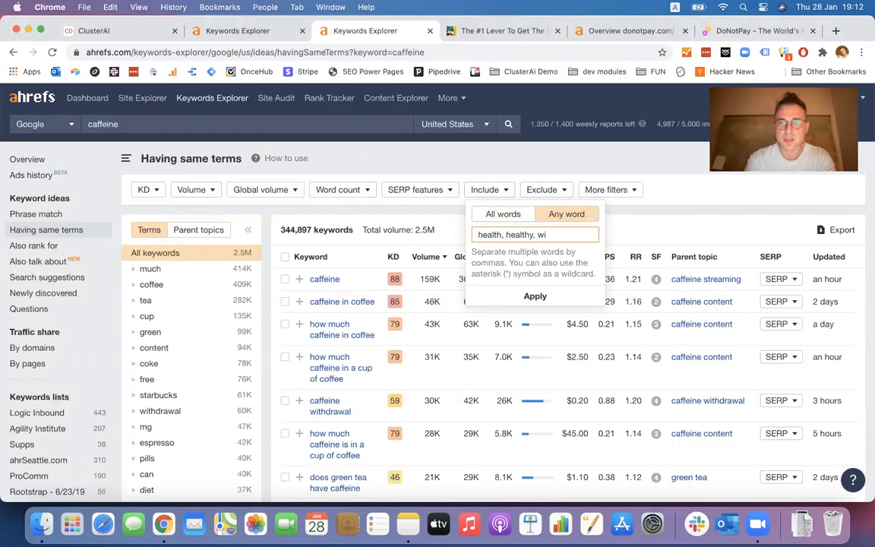
{"action": "type", "text": "thd"}
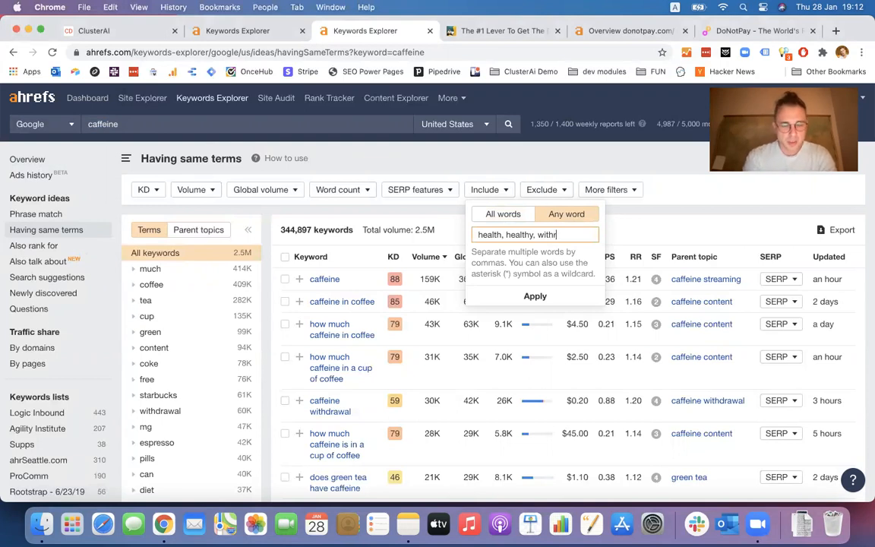
{"action": "type", "text": "raw"}
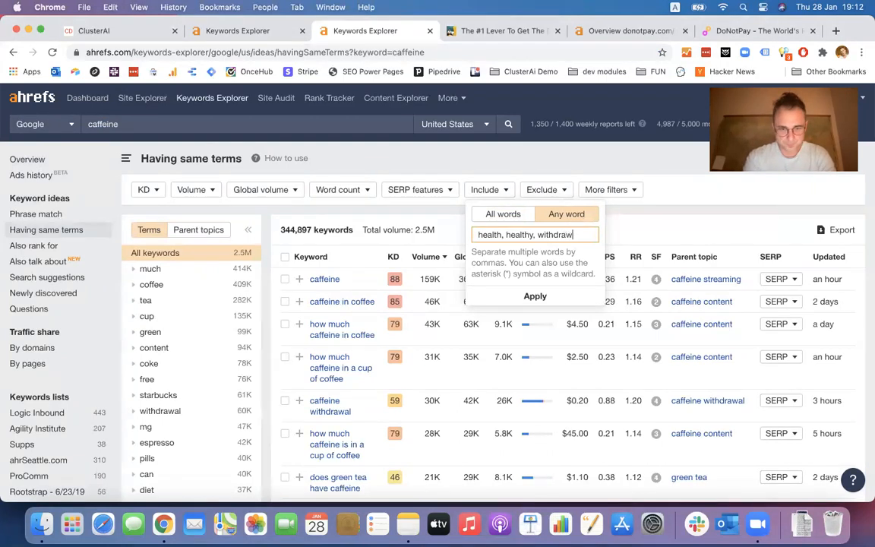
{"action": "type", "text": "al, overdose,"}
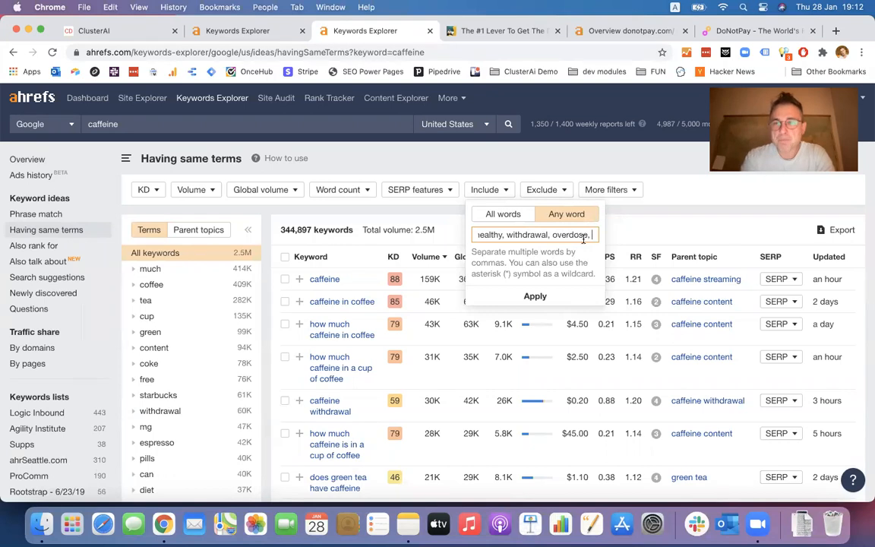
{"action": "type", "text": "consume,"}
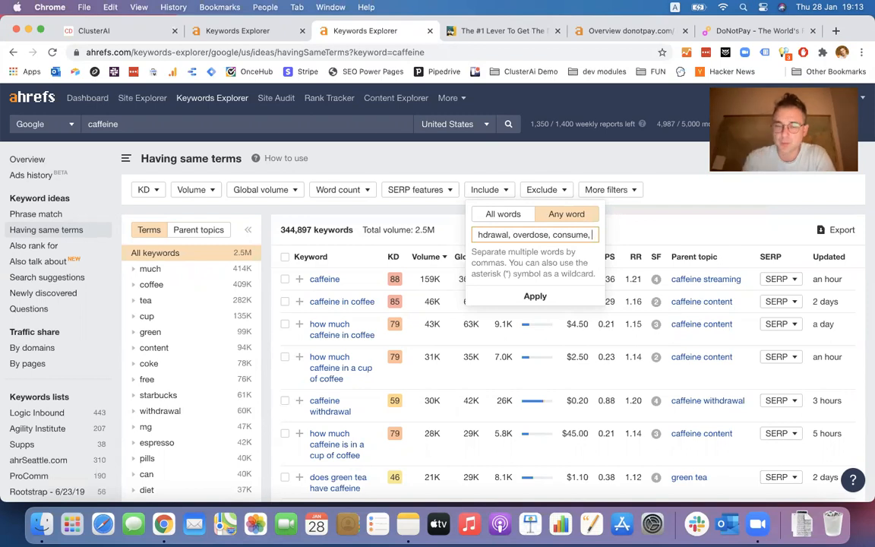
{"action": "type", "text": "wha"}
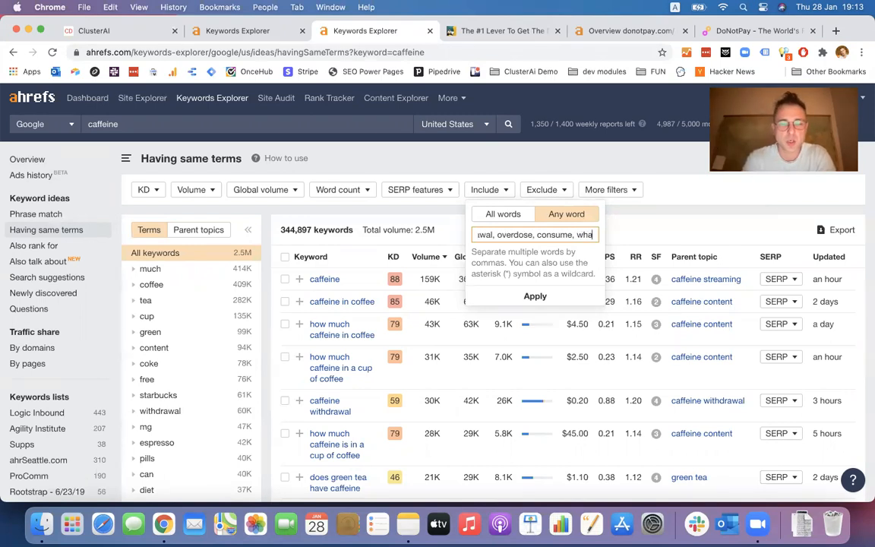
{"action": "type", "text": "t, why, when, "}
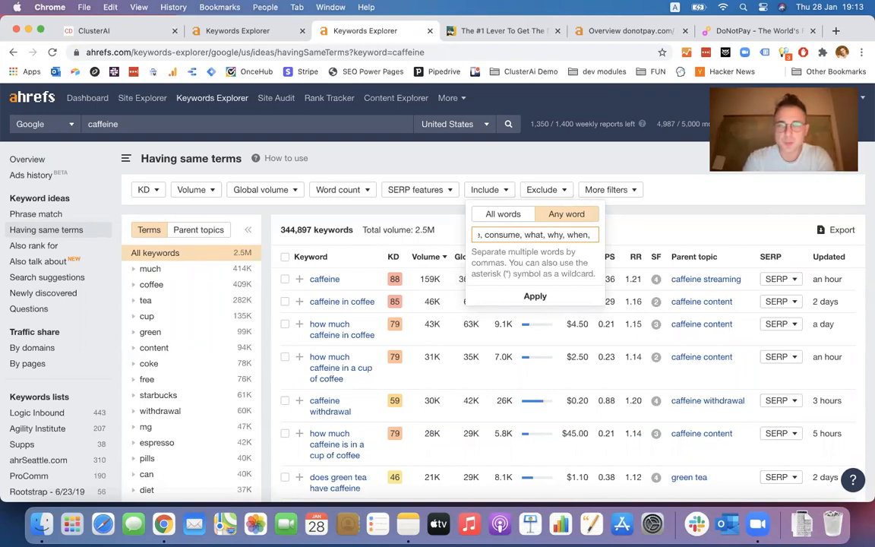
{"action": "type", "text": "do"}
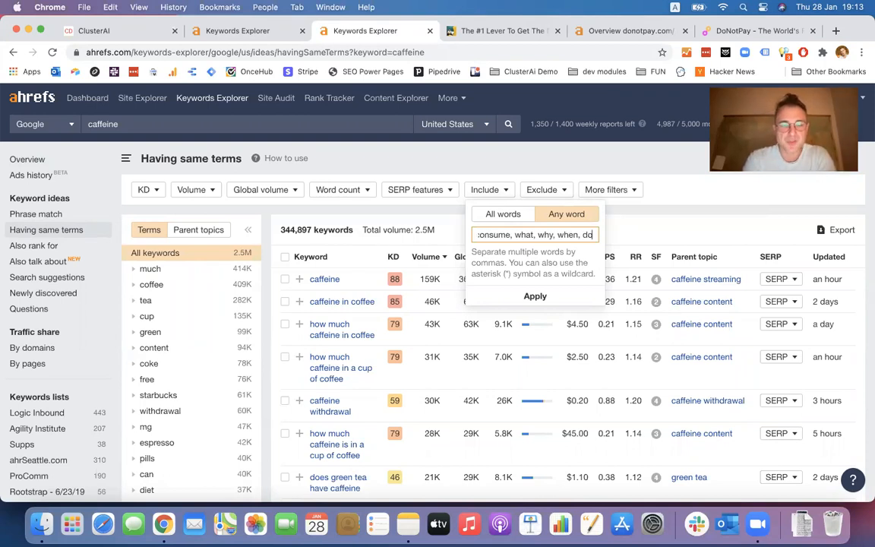
{"action": "type", "text": "es, could, "}
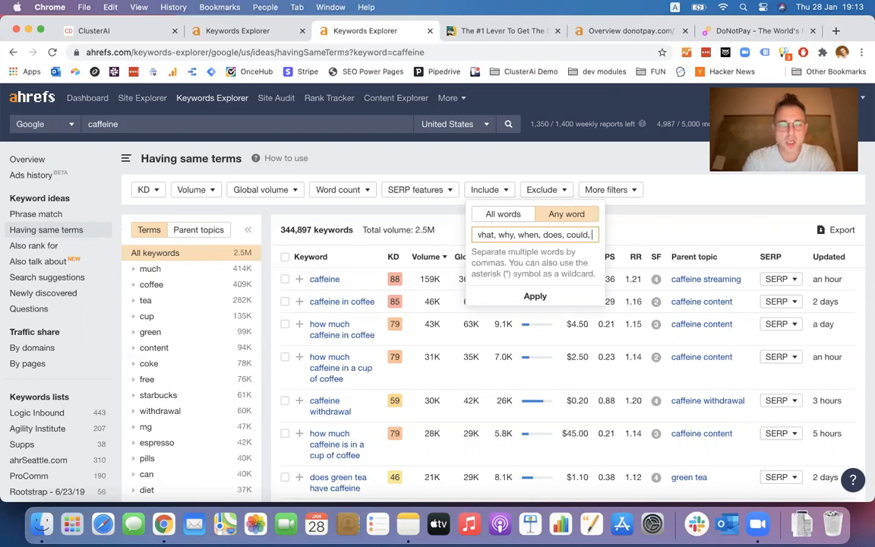
{"action": "type", "text": "should,"}
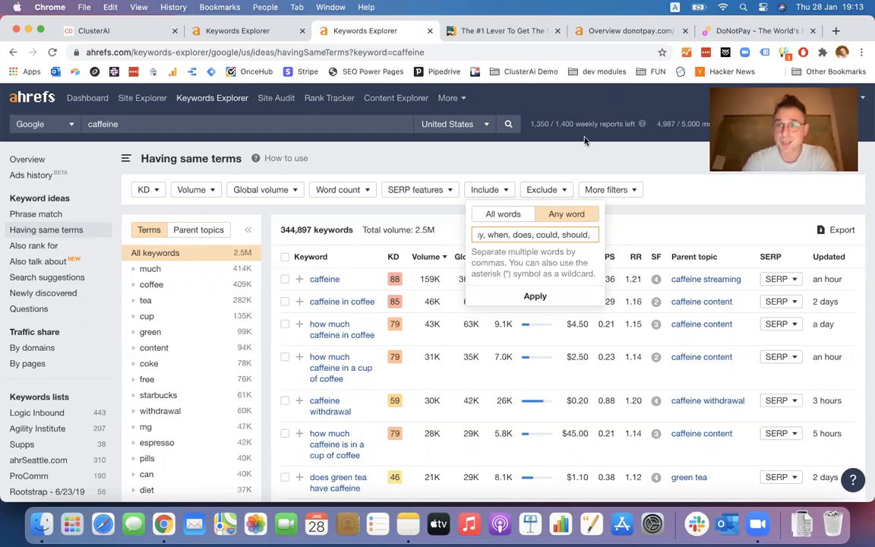
- Copy the list under the caffeine heading in Notes, from effect to instant, and apply it in Chrome in place of the include words
{"action": "key", "text": "super+Tab"}
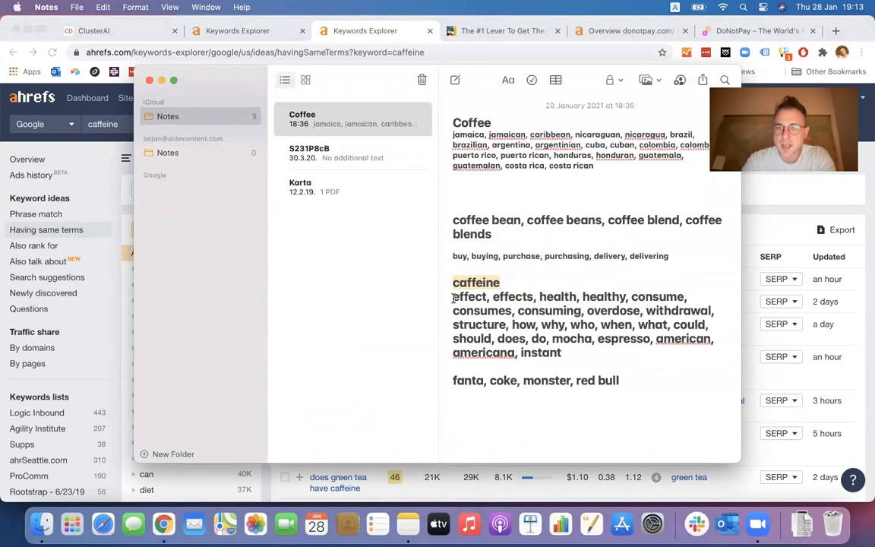
{"action": "left_click_drag", "start_coordinate": [453, 298], "coordinate": [568, 347]}
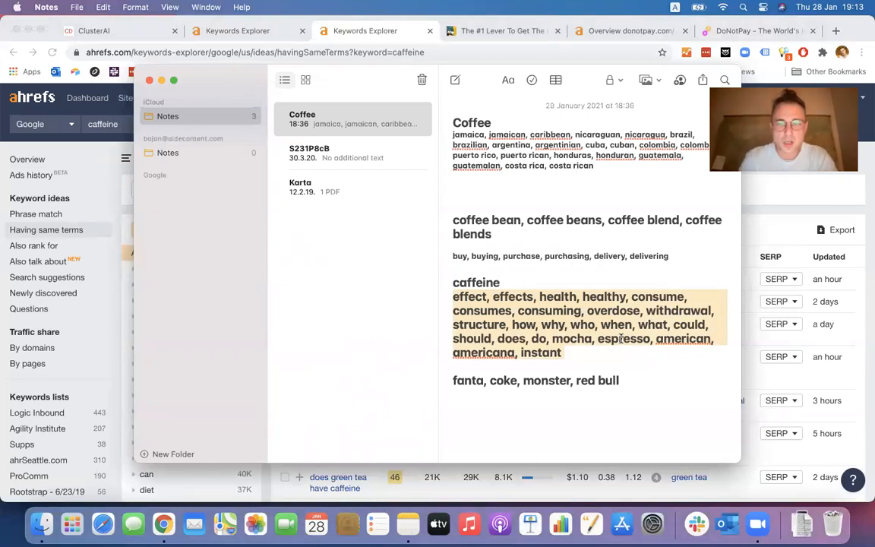
{"action": "key", "text": "super+Tab"}
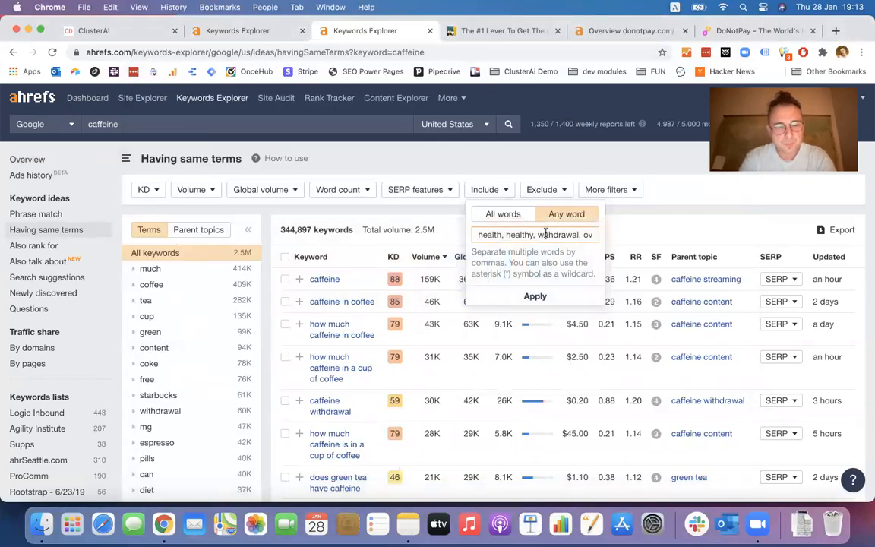
{"action": "key", "text": "super+a"}
{"action": "key", "text": "super+v"}
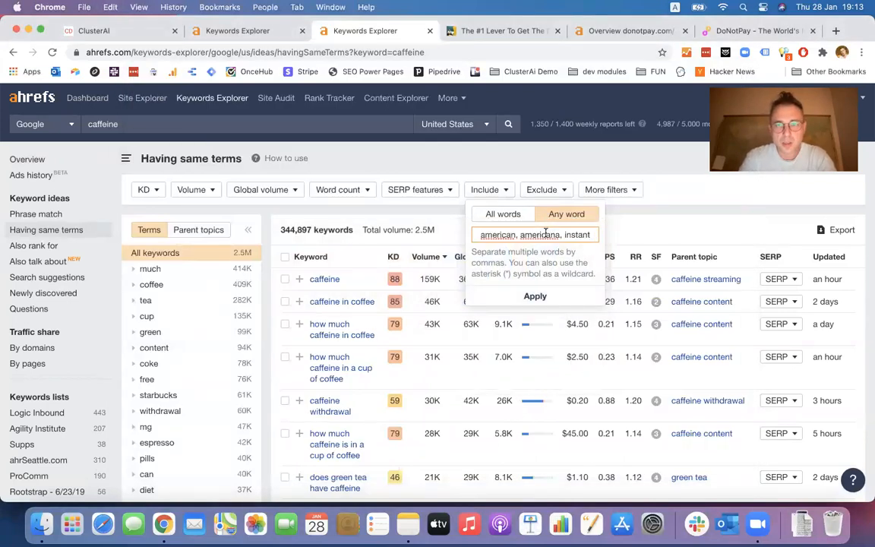
{"action": "left_click", "coordinate": [544, 295]}
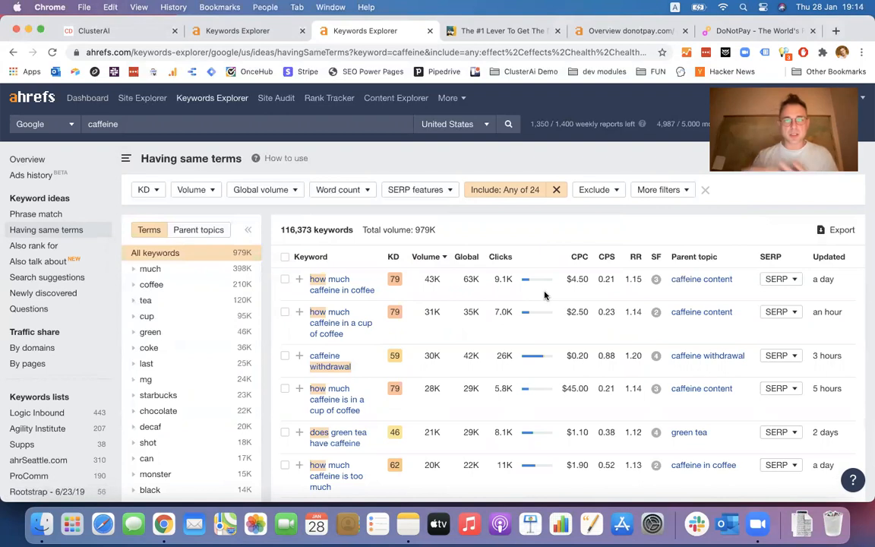
{"action": "scroll", "coordinate": [546, 295], "scroll_direction": "down", "scroll_amount": 2}
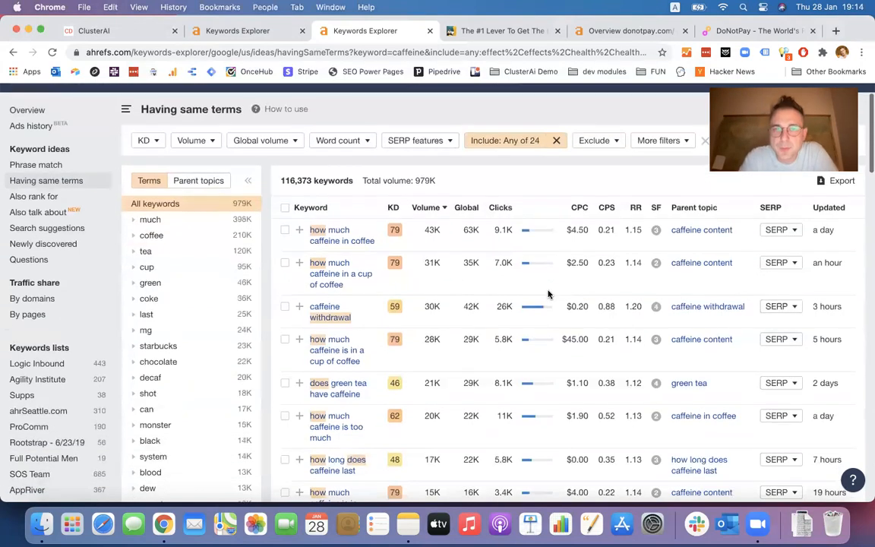
{"action": "scroll", "coordinate": [549, 295], "scroll_direction": "down", "scroll_amount": 3}
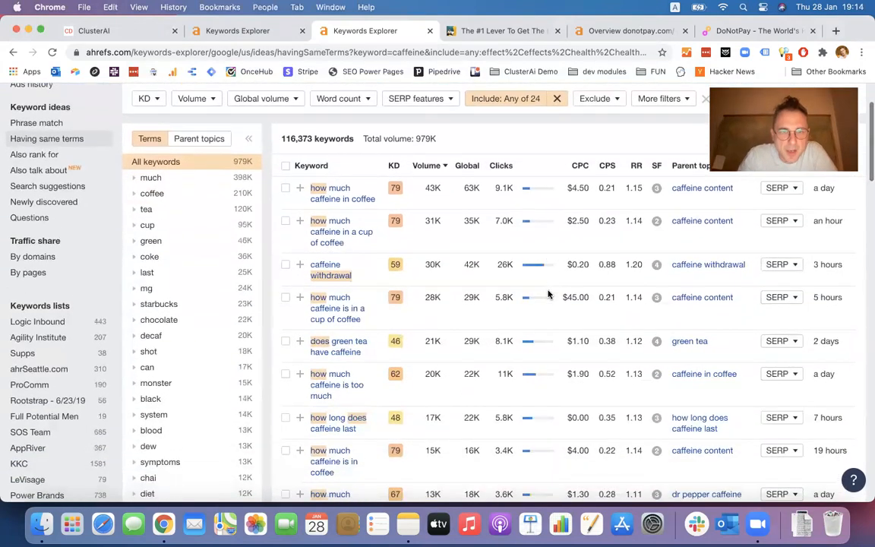
- Look through the filtered caffeine keyword ideas for irrelevant drink-related terms
{"action": "scroll", "coordinate": [548, 295], "scroll_direction": "down", "scroll_amount": 1}
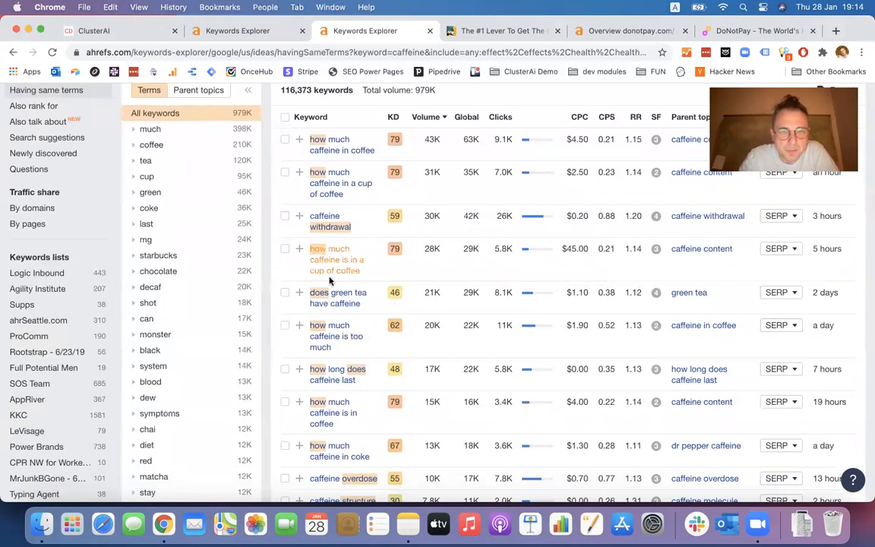
{"action": "scroll", "coordinate": [391, 266], "scroll_direction": "down", "scroll_amount": 3}
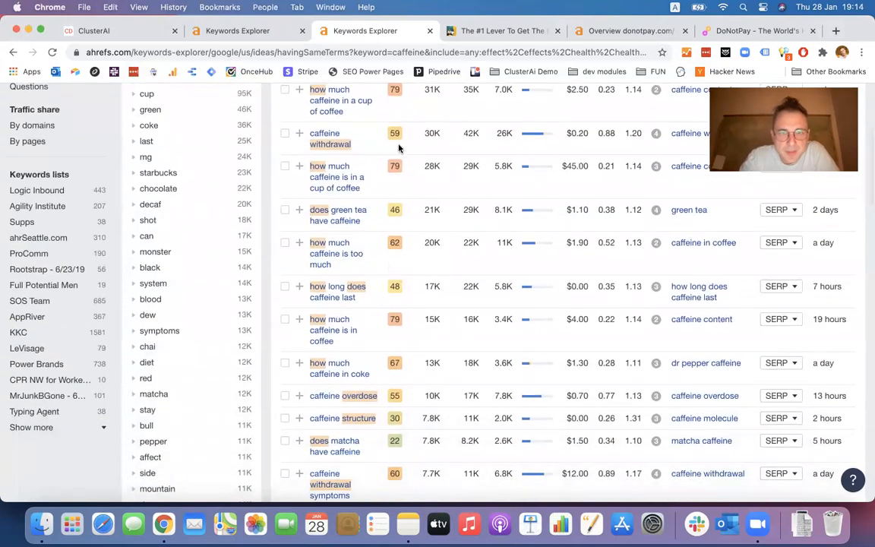
{"action": "scroll", "coordinate": [416, 160], "scroll_direction": "up", "scroll_amount": 4}
{"action": "scroll", "coordinate": [416, 152], "scroll_direction": "down", "scroll_amount": 3}
{"action": "scroll", "coordinate": [416, 151], "scroll_direction": "up", "scroll_amount": 2}
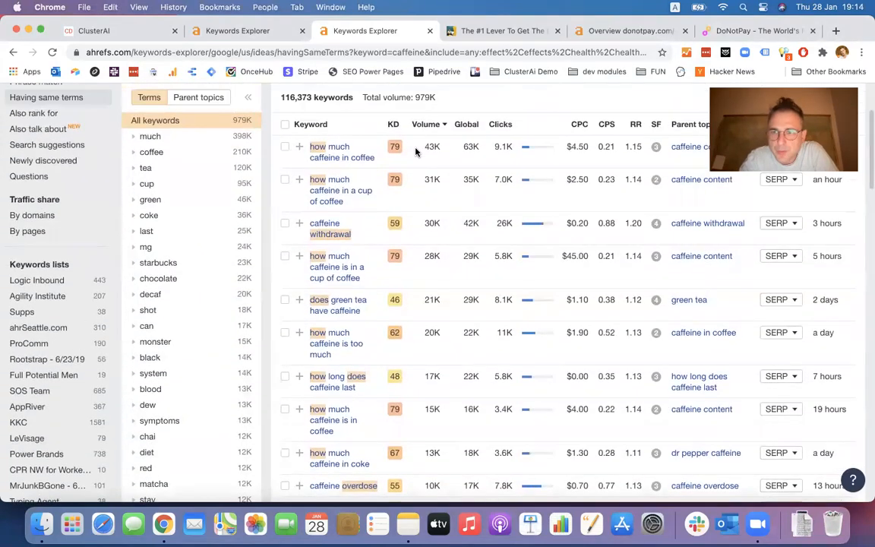
{"action": "scroll", "coordinate": [438, 245], "scroll_direction": "up", "scroll_amount": 3}
{"action": "scroll", "coordinate": [439, 245], "scroll_direction": "down", "scroll_amount": 3}
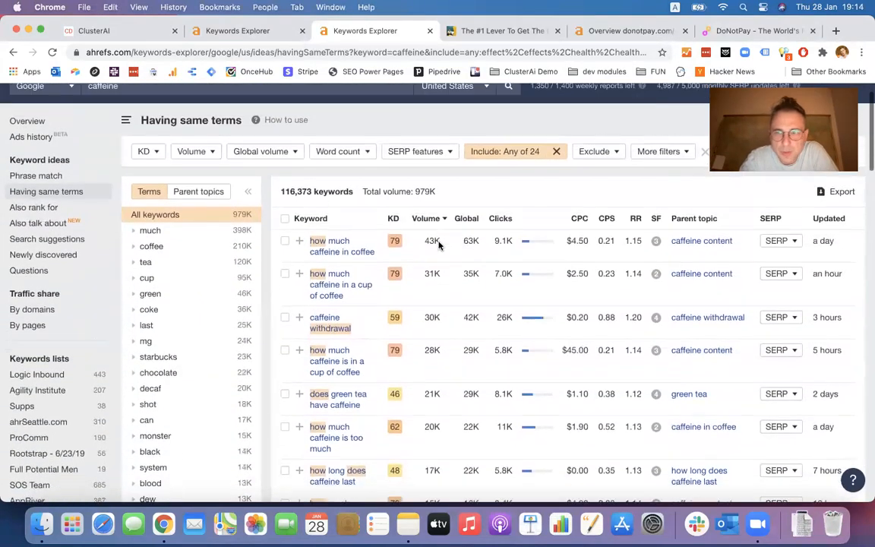
{"action": "scroll", "coordinate": [439, 245], "scroll_direction": "down", "scroll_amount": 4}
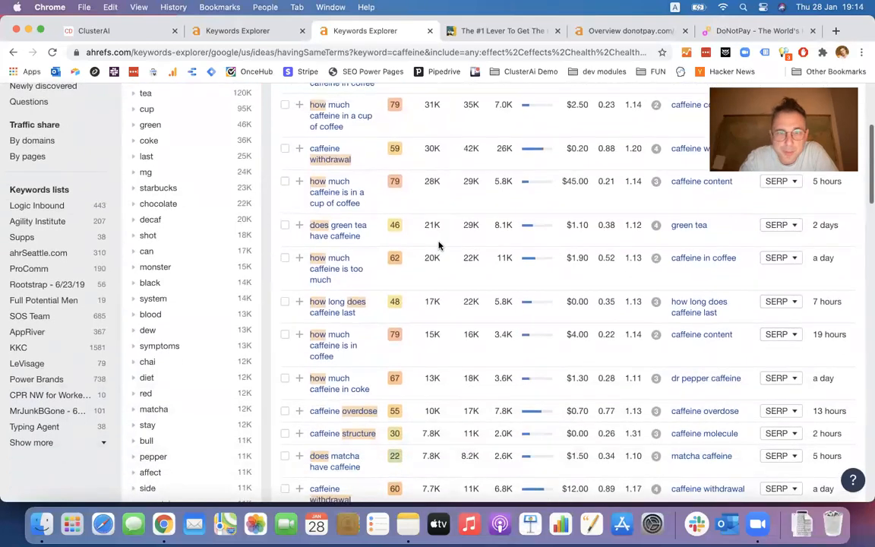
{"action": "scroll", "coordinate": [439, 245], "scroll_direction": "down", "scroll_amount": 2}
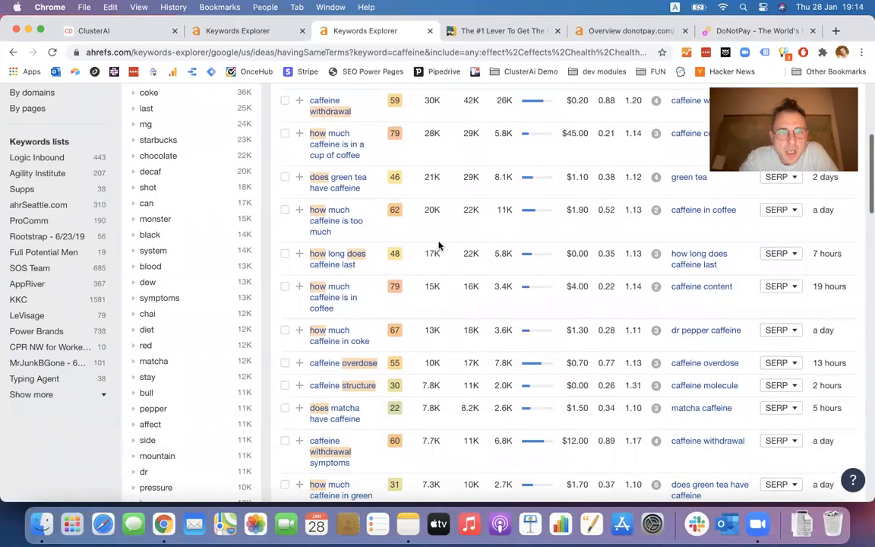
{"action": "scroll", "coordinate": [392, 284], "scroll_direction": "down", "scroll_amount": 2}
{"action": "scroll", "coordinate": [392, 284], "scroll_direction": "down", "scroll_amount": 4}
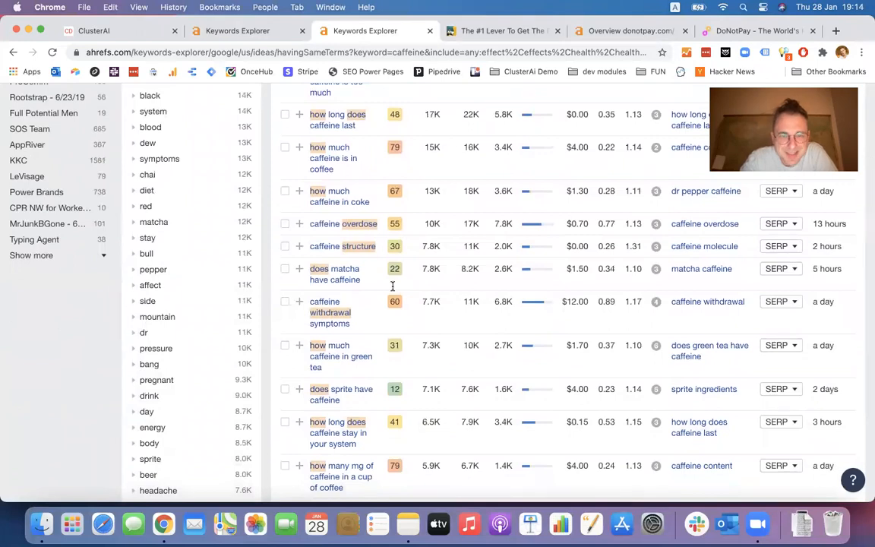
{"action": "scroll", "coordinate": [392, 285], "scroll_direction": "down", "scroll_amount": 1}
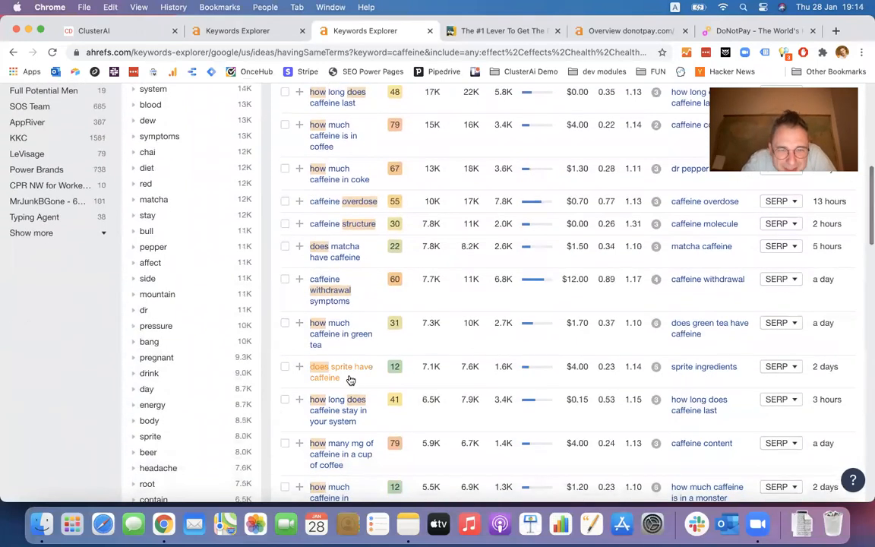
{"action": "scroll", "coordinate": [363, 195], "scroll_direction": "up", "scroll_amount": 10}
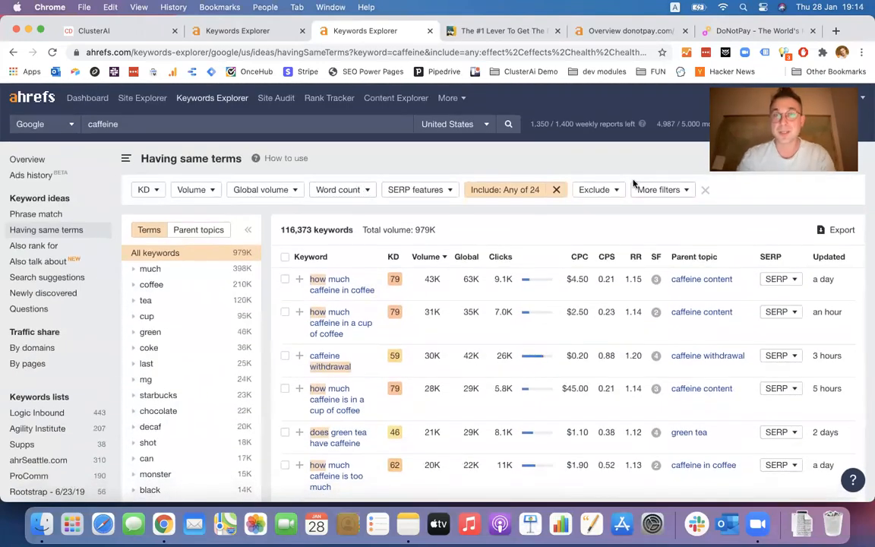
- Copy fanta, coke, monster, red bull from Notes into Chrome's exclude filter, add sprite, and apply it to the caffeine ideas
{"action": "left_click", "coordinate": [599, 192]}
{"action": "key", "text": "super+Tab"}
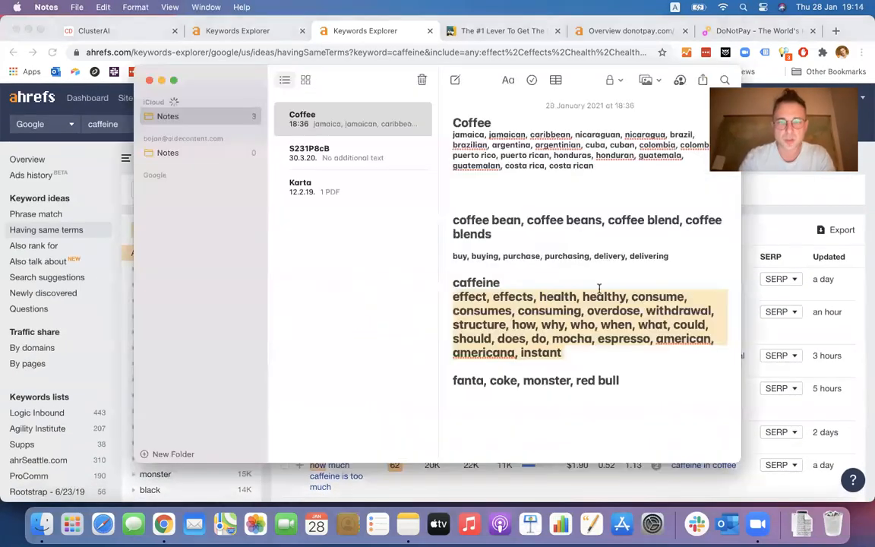
{"action": "left_click_drag", "start_coordinate": [449, 386], "coordinate": [630, 379]}
{"action": "key", "text": "super+c"}
{"action": "key", "text": "super+Tab"}
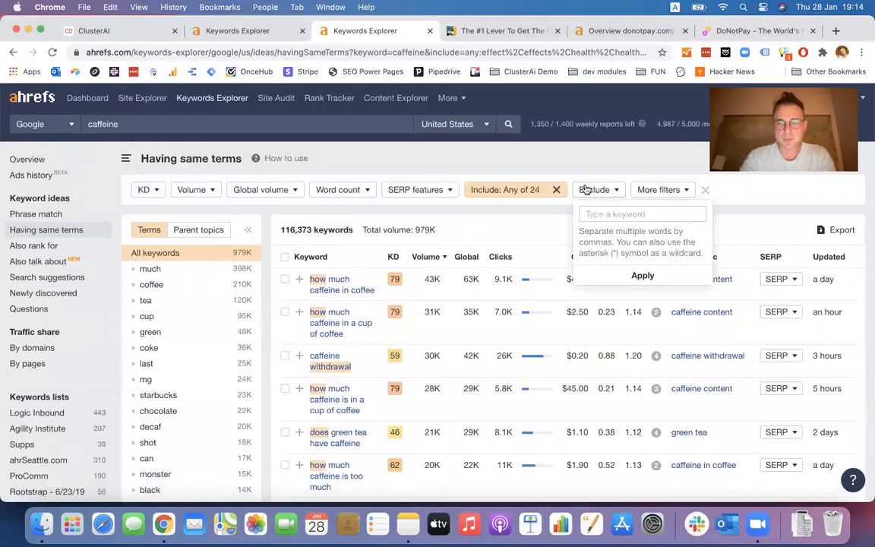
{"action": "key", "text": "super+v"}
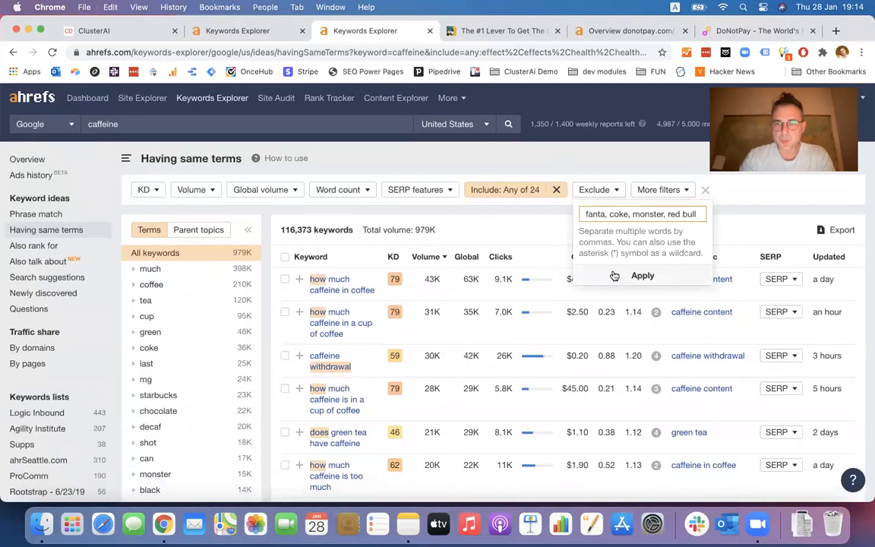
{"action": "type", "text": ", sprite"}
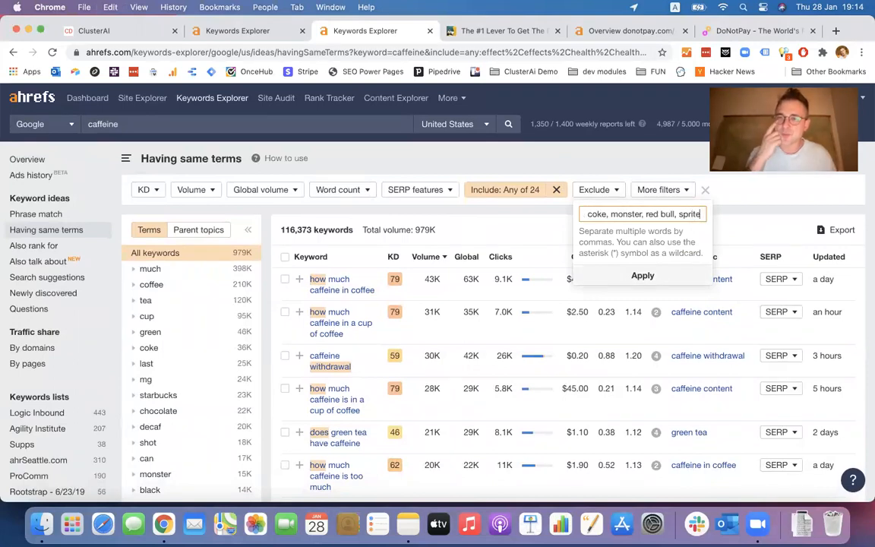
{"action": "left_click", "coordinate": [640, 278]}
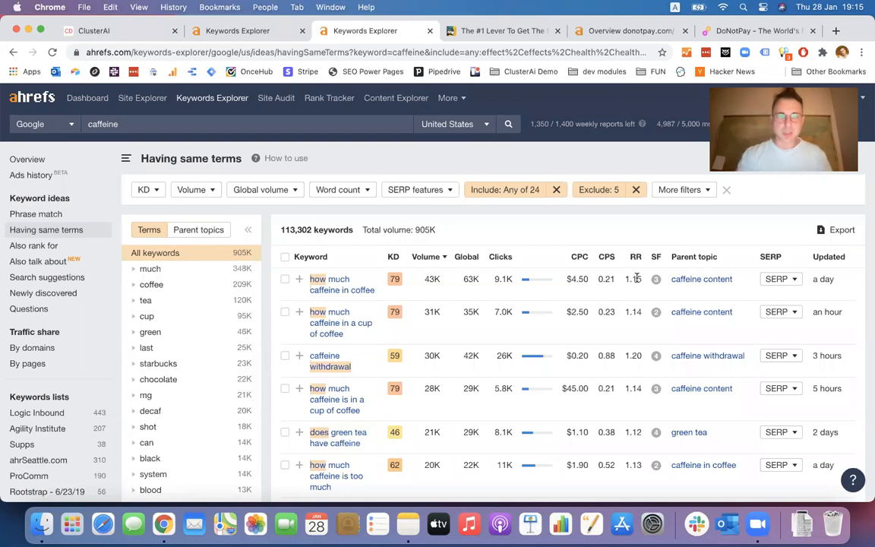
- Open a fresh Keywords Explorer page in a new browser tab and switch to it
{"action": "right_click", "coordinate": [225, 104]}
{"action": "left_click", "coordinate": [262, 108]}
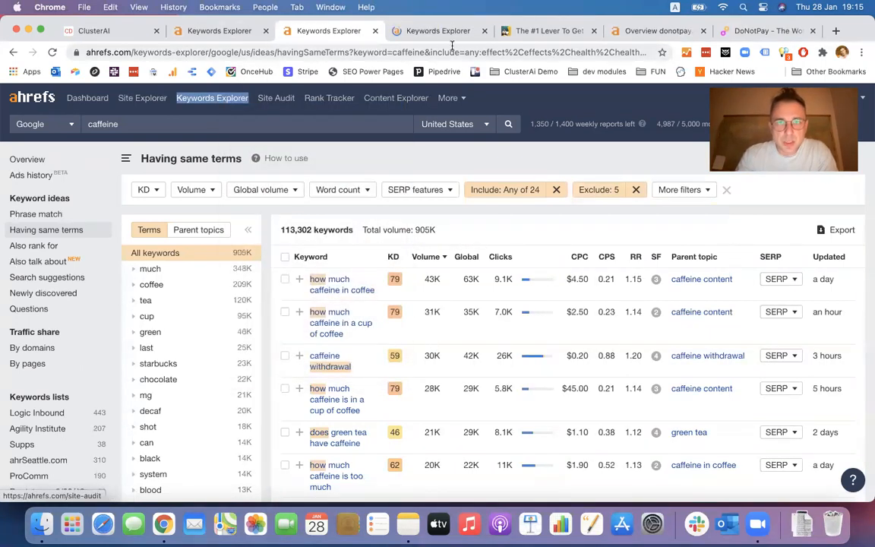
{"action": "left_click", "coordinate": [453, 34]}
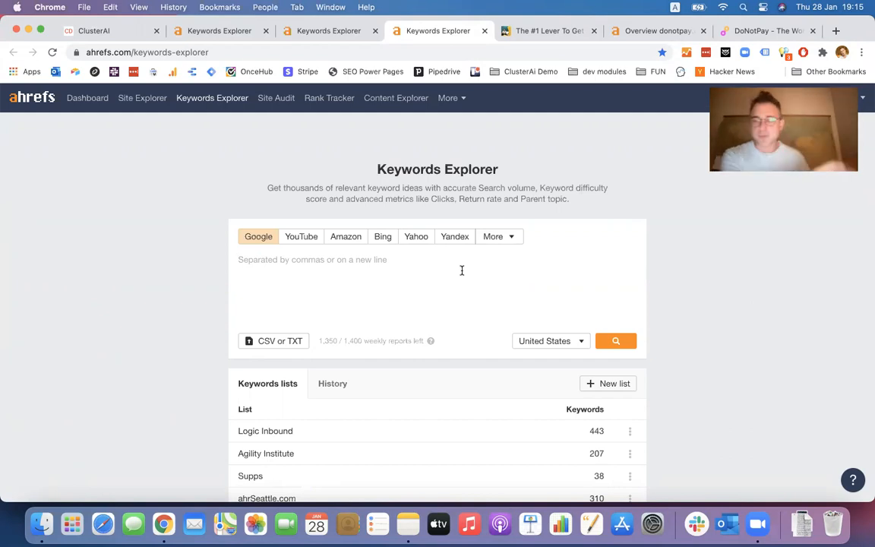
- Search for the keywords coffee blend, coffee blends, coffee bean and coffee beans on Google in the United States
{"action": "type", "text": "coffe"}
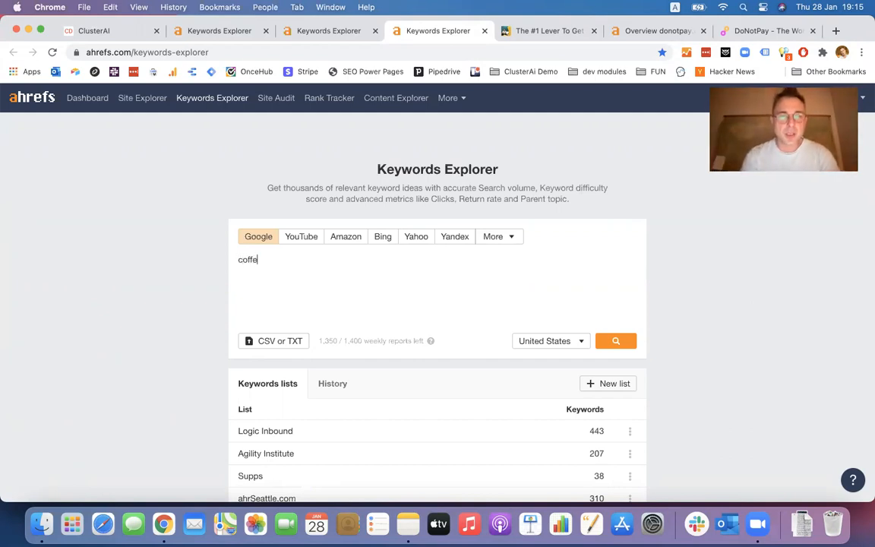
{"action": "type", "text": "e blend"}
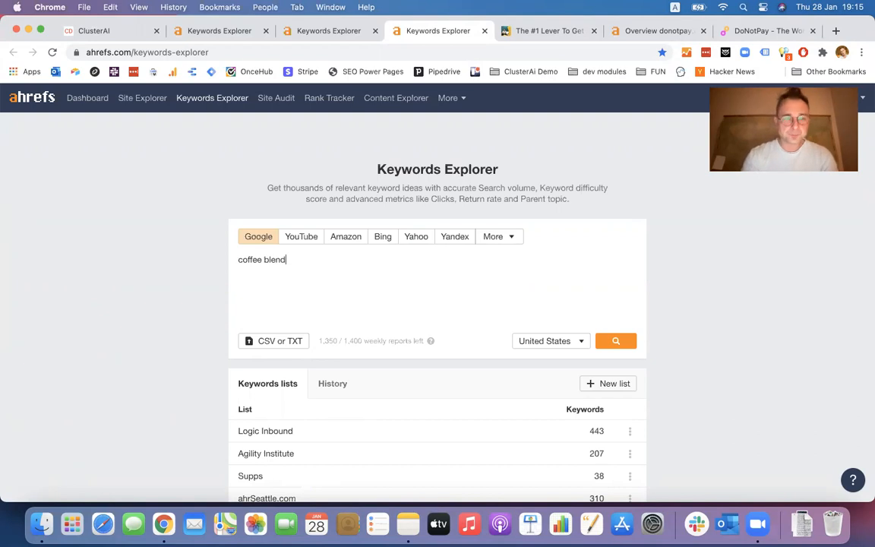
{"action": "type", "text": ", coffe"}
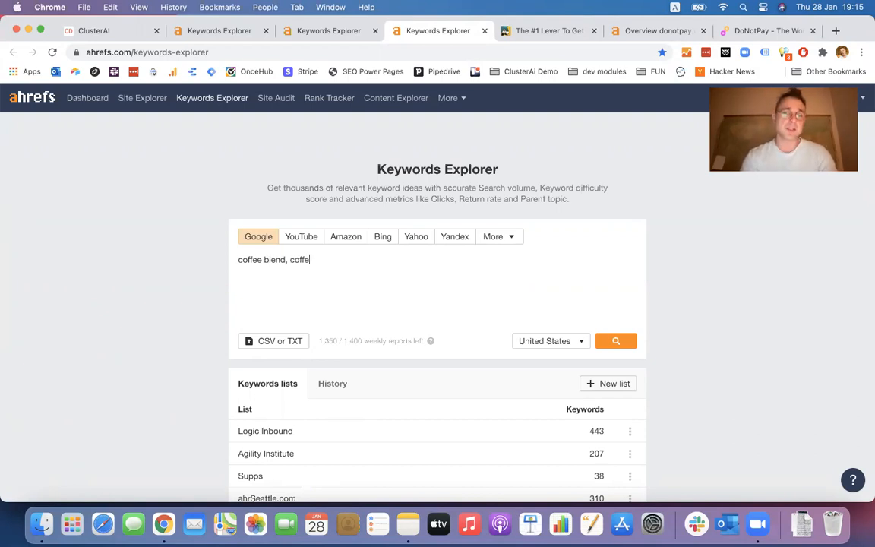
{"action": "type", "text": "e blends"}
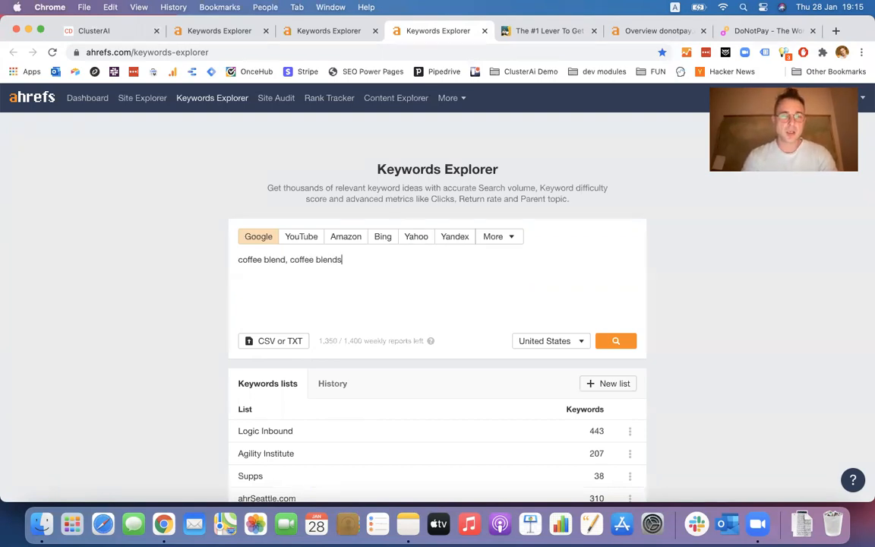
{"action": "type", "text": ", co"}
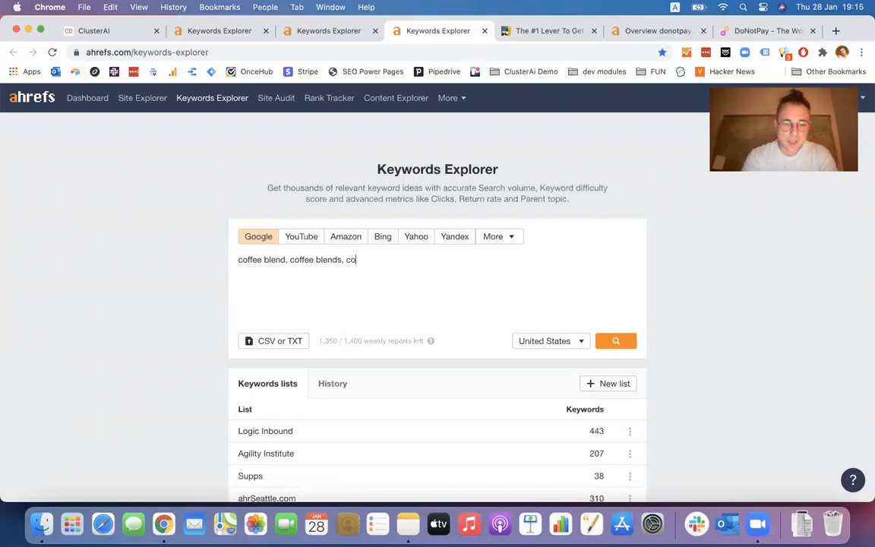
{"action": "type", "text": "ffee"}
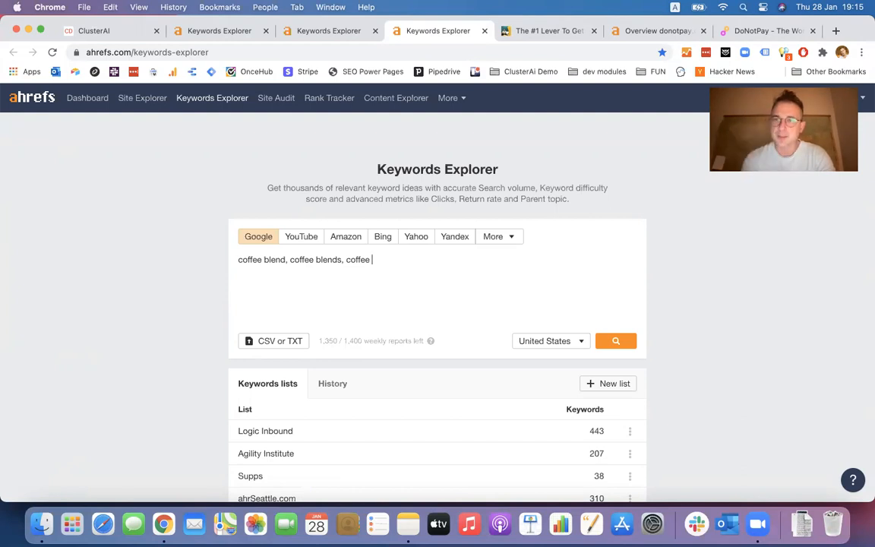
{"action": "type", "text": "bean, "}
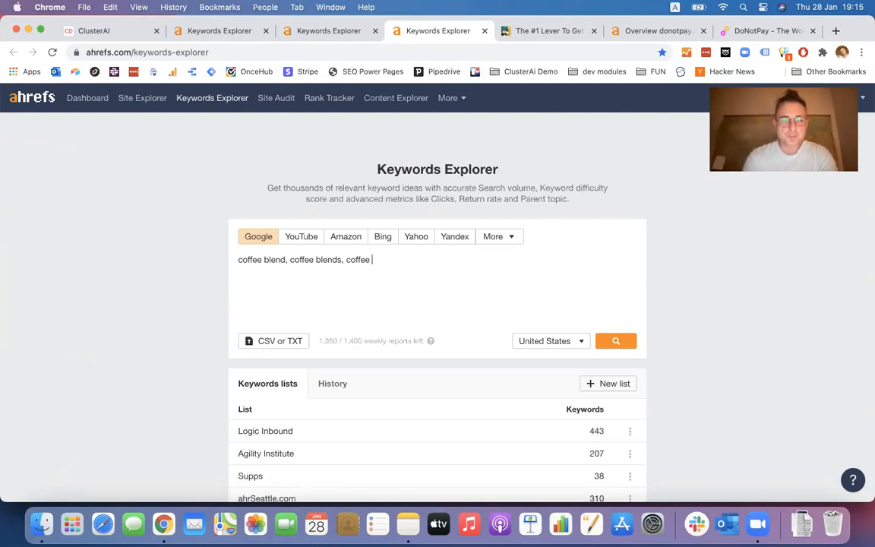
{"action": "type", "text": "coffee beans"}
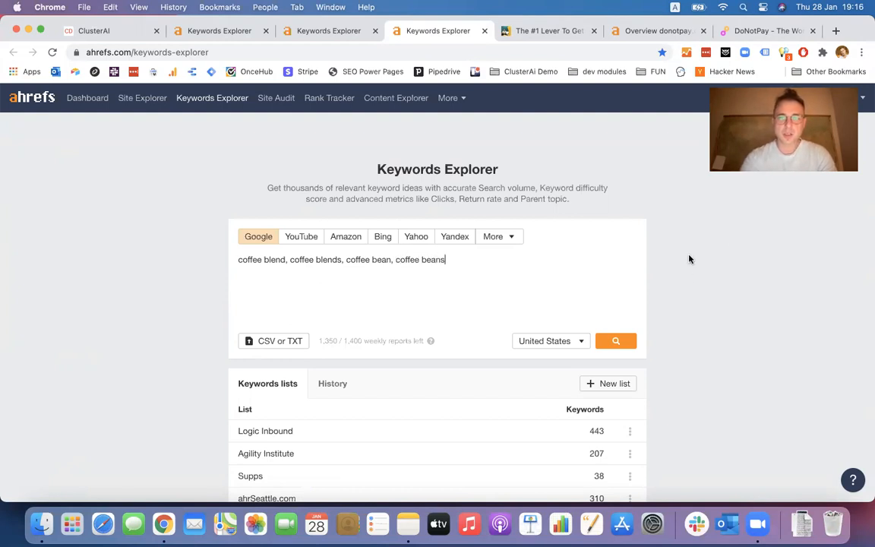
{"action": "left_click", "coordinate": [626, 339]}
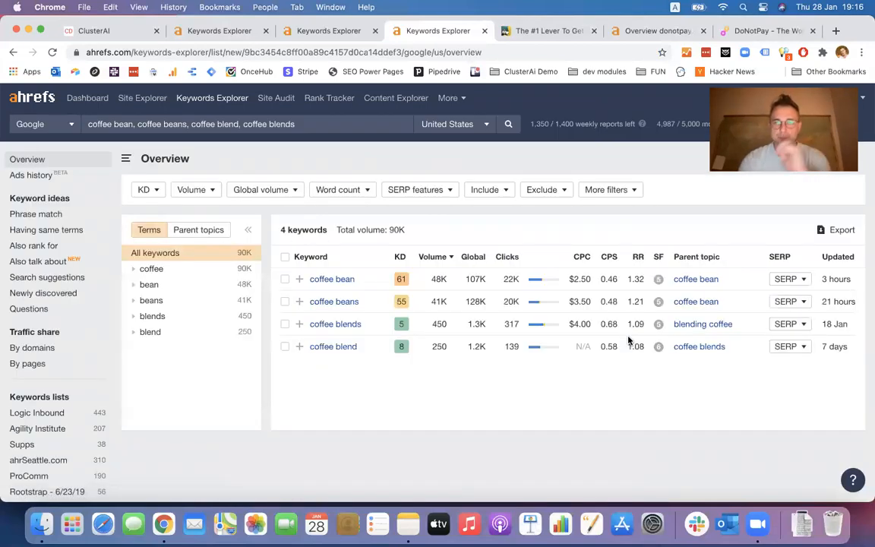
- Show the Having same terms ideas for the coffee bean and blend keywords and look through the list
{"action": "left_click", "coordinate": [81, 231]}
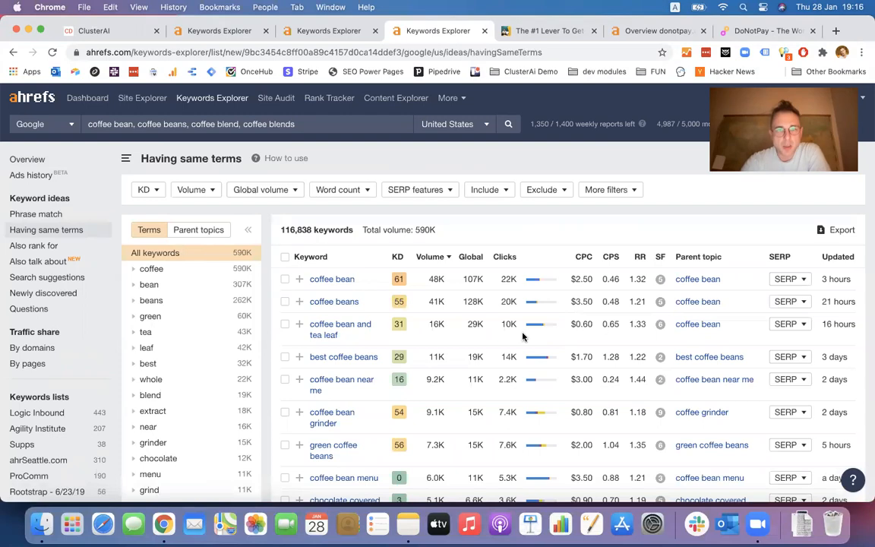
{"action": "scroll", "coordinate": [480, 338], "scroll_direction": "down", "scroll_amount": 3}
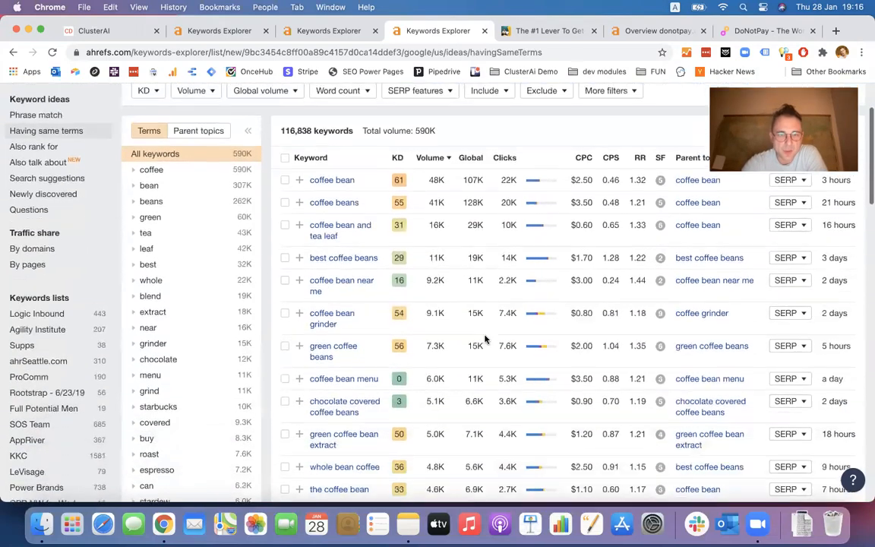
{"action": "scroll", "coordinate": [485, 338], "scroll_direction": "down", "scroll_amount": 5}
{"action": "scroll", "coordinate": [485, 339], "scroll_direction": "down", "scroll_amount": 4}
{"action": "scroll", "coordinate": [485, 338], "scroll_direction": "down", "scroll_amount": 2}
{"action": "scroll", "coordinate": [485, 339], "scroll_direction": "down", "scroll_amount": 4}
{"action": "key", "text": "Home"}
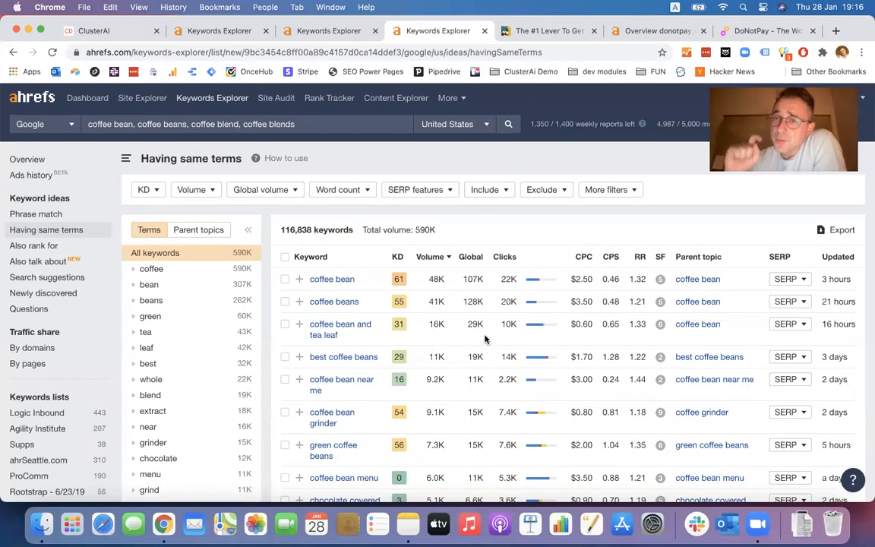
- Set the include filter for the coffee bean and blend ideas to any word, entering buy, buying, purchase, purchasing
{"action": "left_click", "coordinate": [487, 190]}
{"action": "left_click", "coordinate": [542, 215]}
{"action": "left_click", "coordinate": [511, 234]}
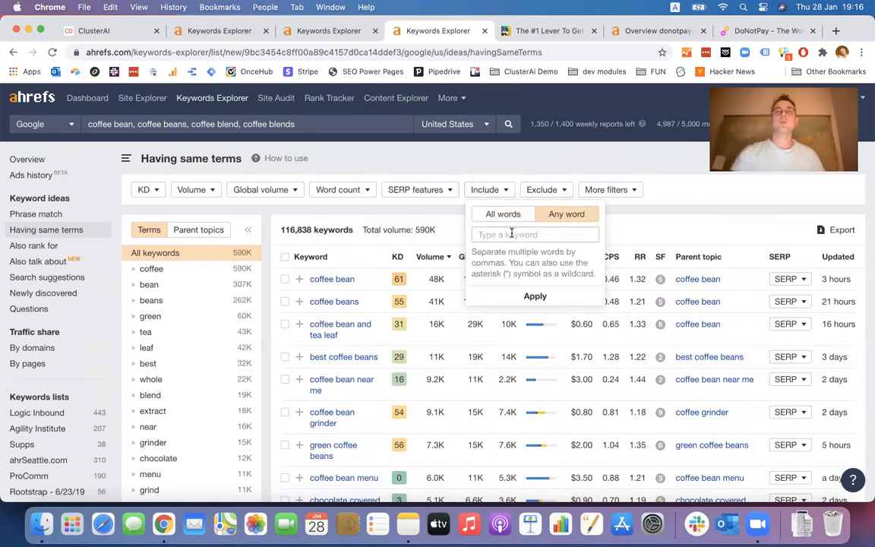
{"action": "type", "text": "buy, buyi"}
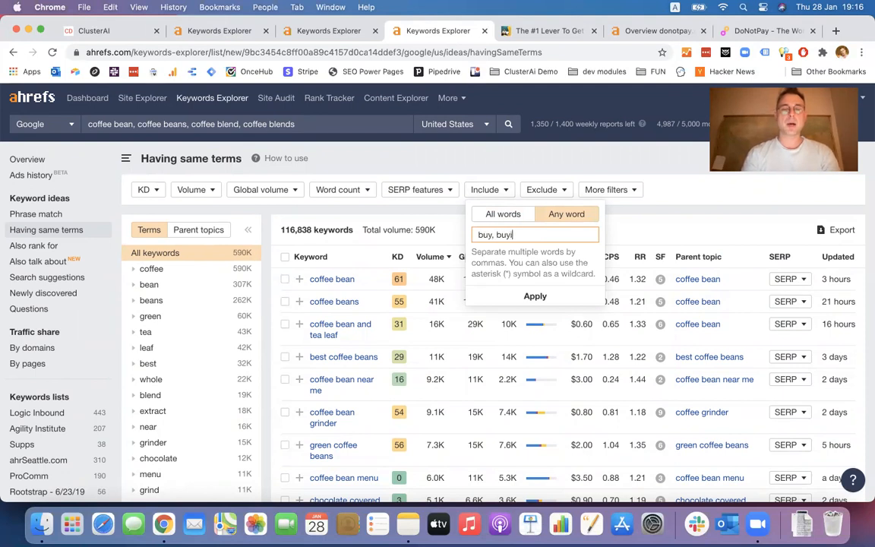
{"action": "type", "text": "ng, pur"}
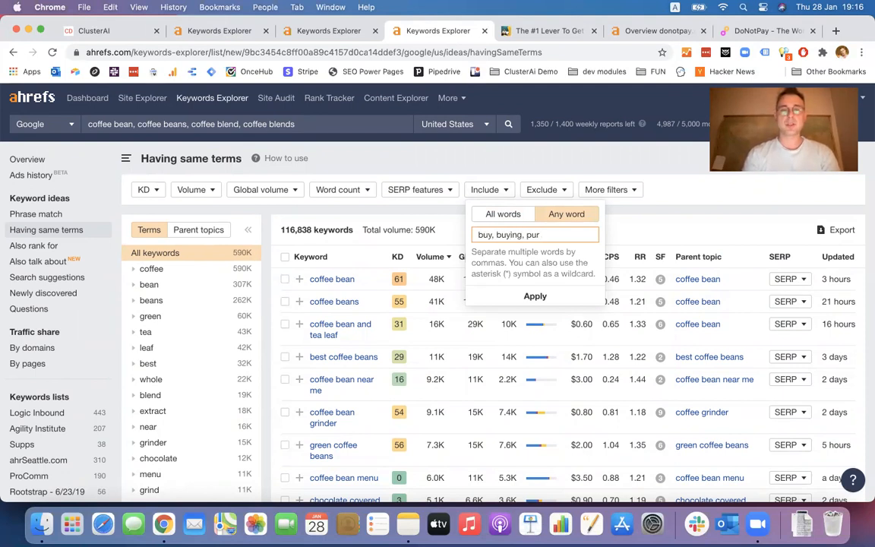
{"action": "type", "text": "chase"}
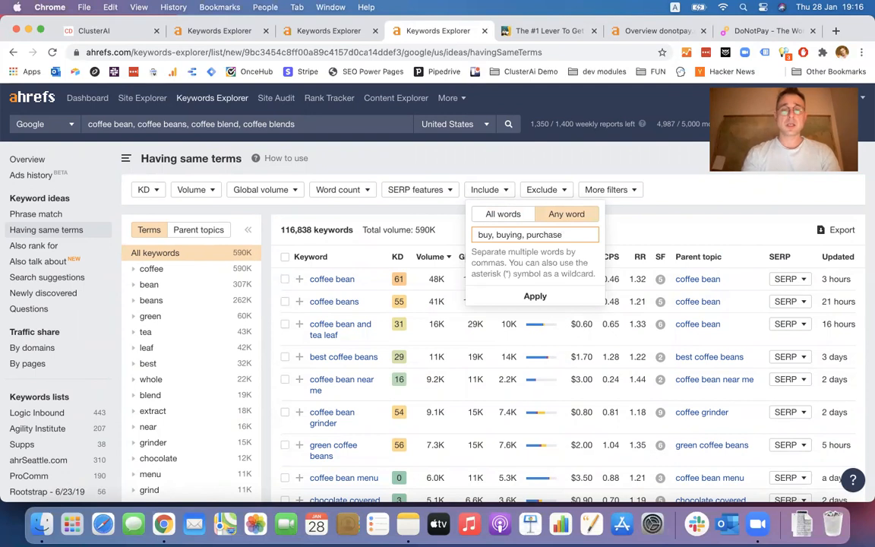
{"action": "type", "text": ", purac"}
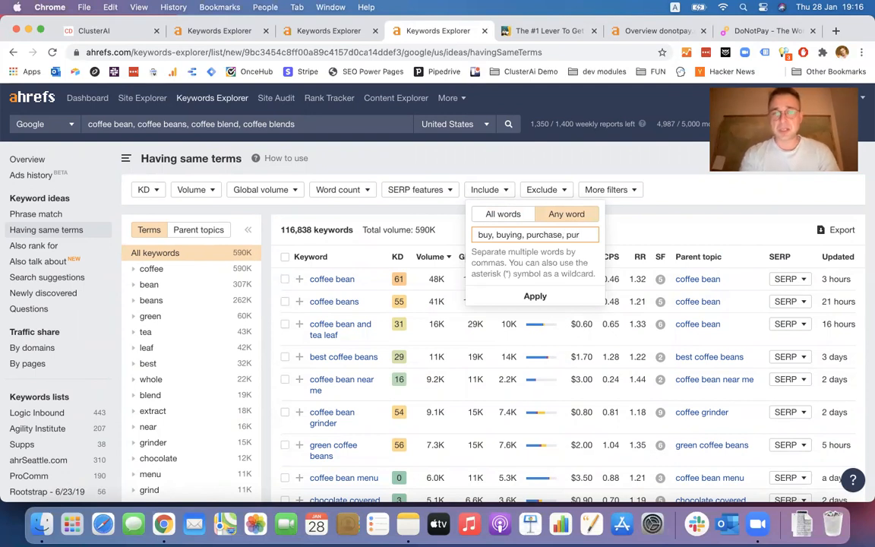
{"action": "key", "text": "BackSpace"}
{"action": "key", "text": "BackSpace"}
{"action": "type", "text": "chasing"}
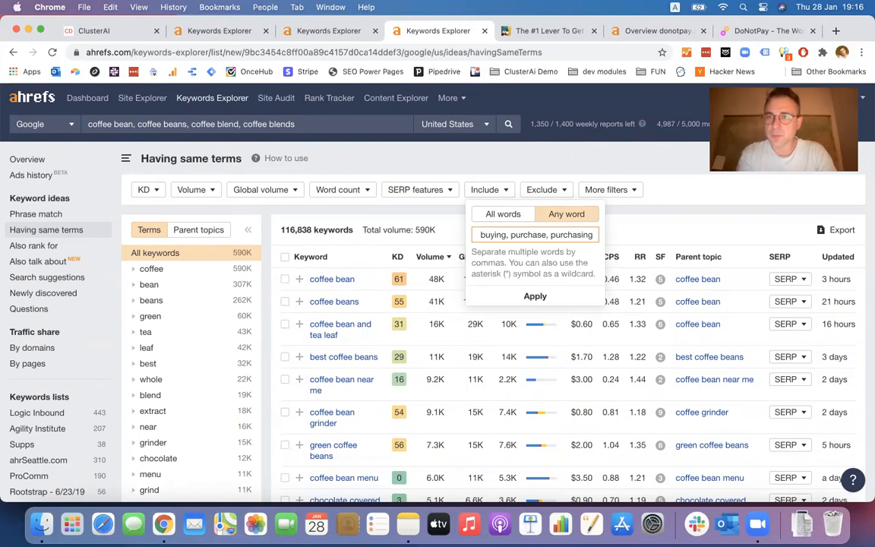
- Add deliver and delivery to the include words and apply the filter to the coffee bean and blend ideas
{"action": "type", "text": ","}
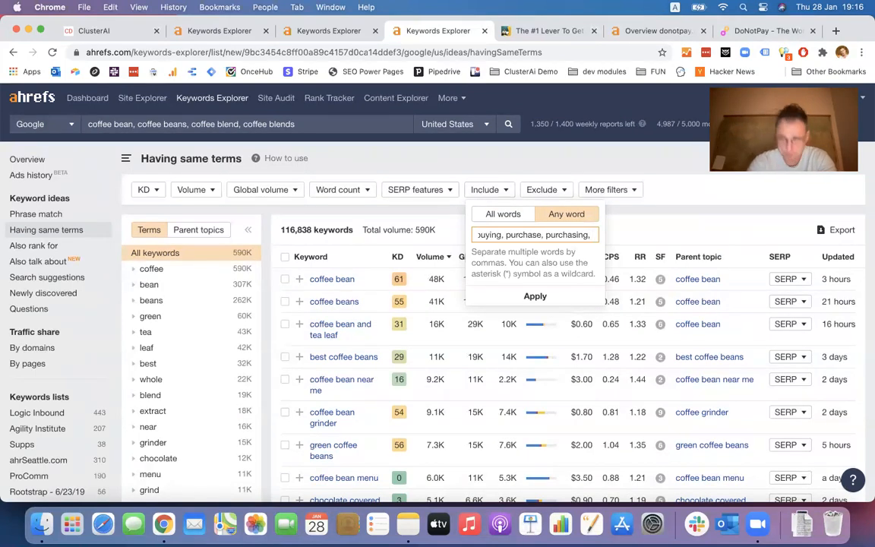
{"action": "type", "text": " de"}
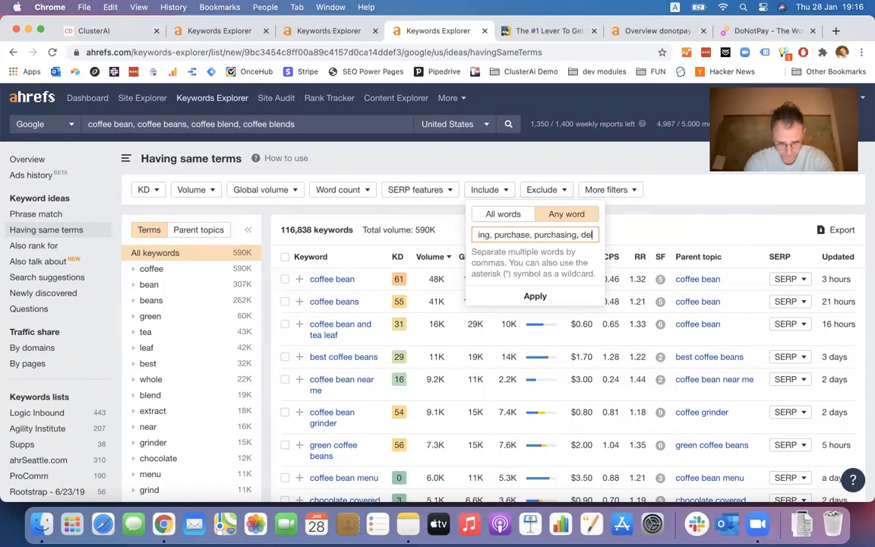
{"action": "type", "text": "liver, deliver, de"}
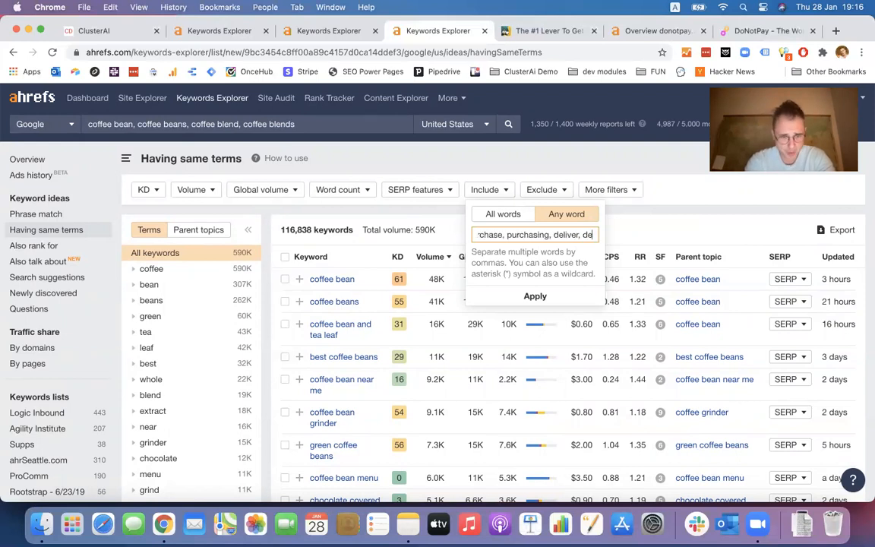
{"action": "type", "text": "ry"}
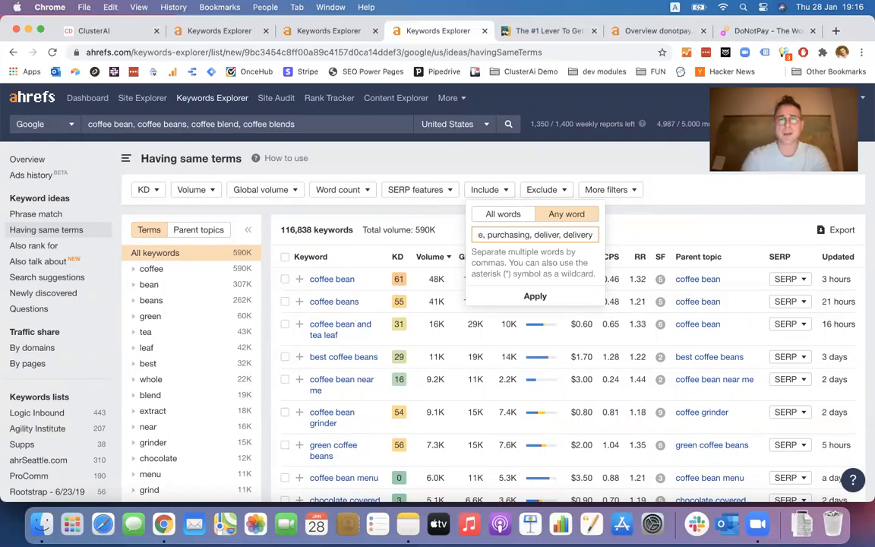
{"action": "left_click", "coordinate": [535, 297]}
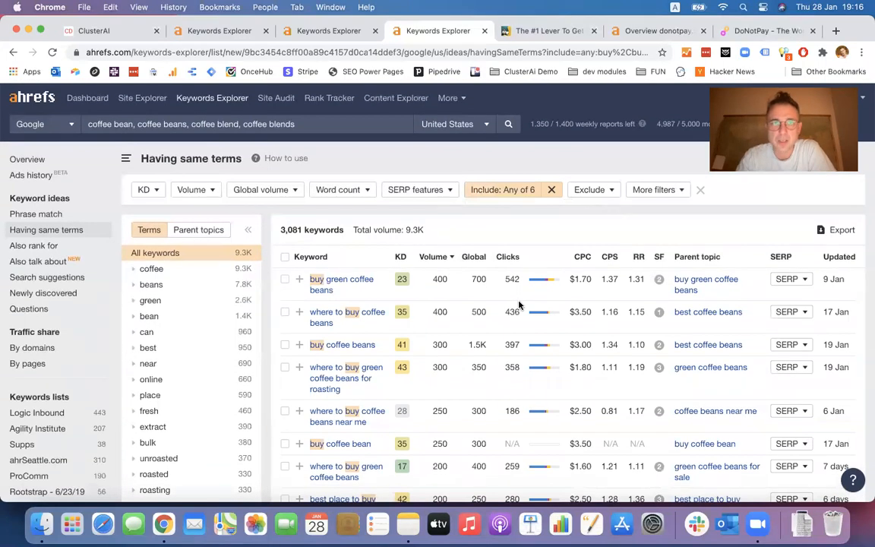
- Compare the filtered idea lists for coffee, caffeine and the coffee bean and blend keywords across their browser tabs
{"action": "left_click", "coordinate": [198, 31]}
{"action": "left_click", "coordinate": [334, 31]}
{"action": "left_click", "coordinate": [418, 31]}
{"action": "left_click", "coordinate": [304, 31]}
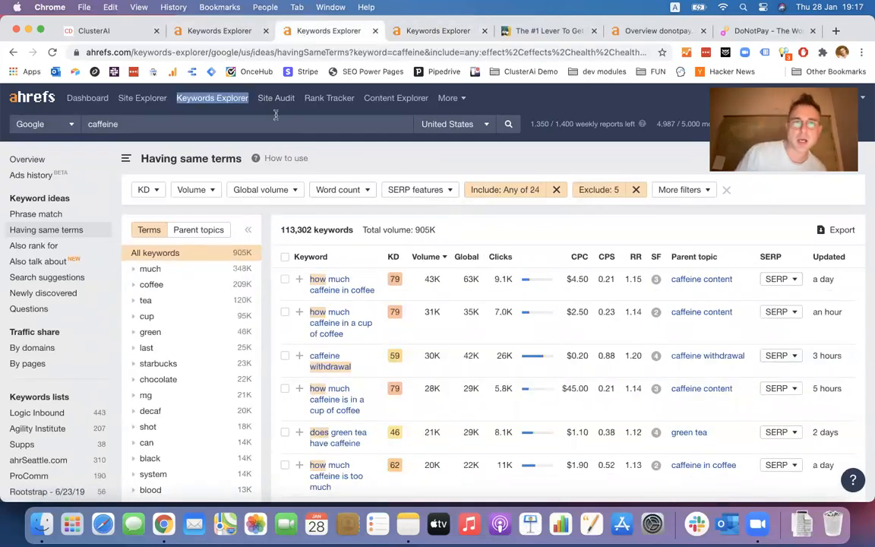
{"action": "left_click", "coordinate": [227, 38]}
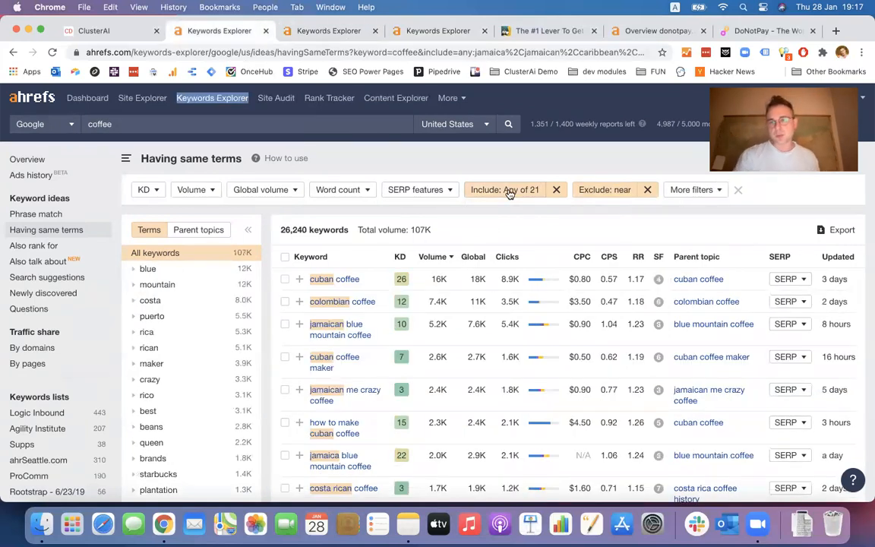
{"action": "left_click", "coordinate": [296, 29]}
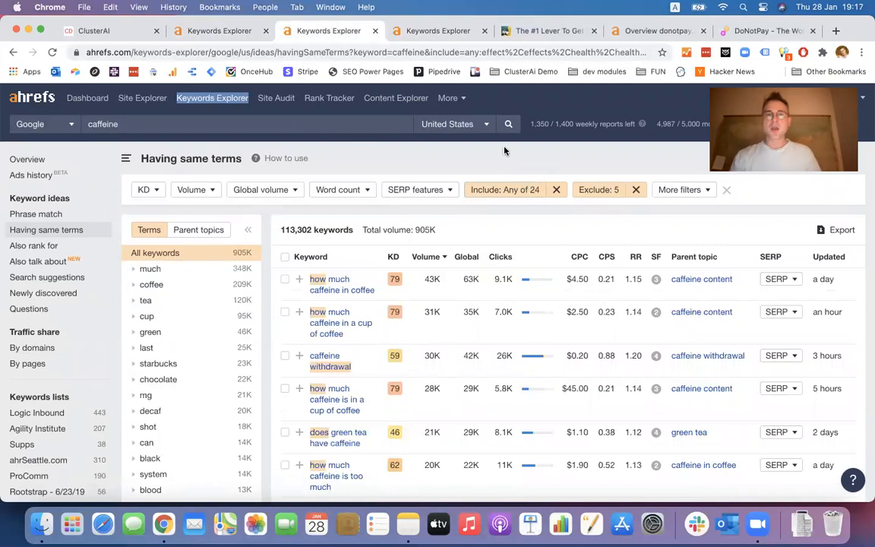
{"action": "left_click", "coordinate": [425, 33]}
{"action": "left_click", "coordinate": [338, 32]}
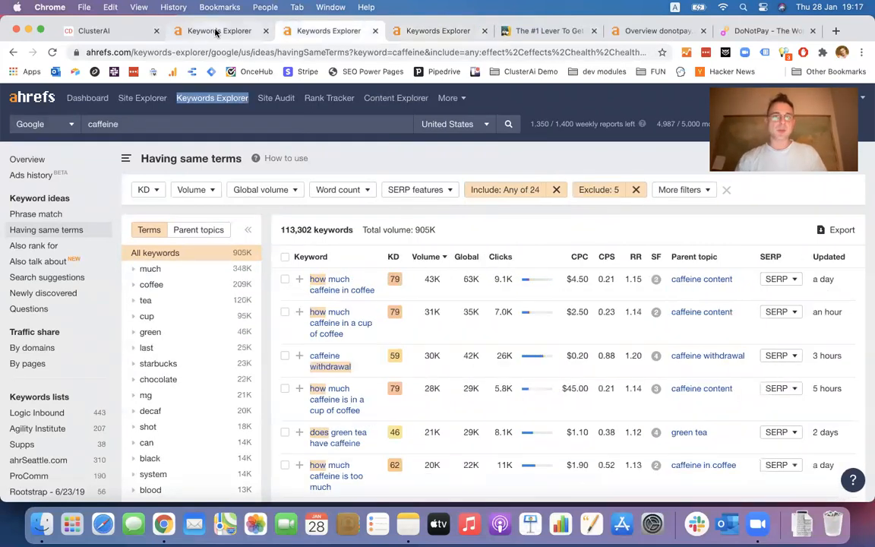
{"action": "left_click", "coordinate": [218, 32]}
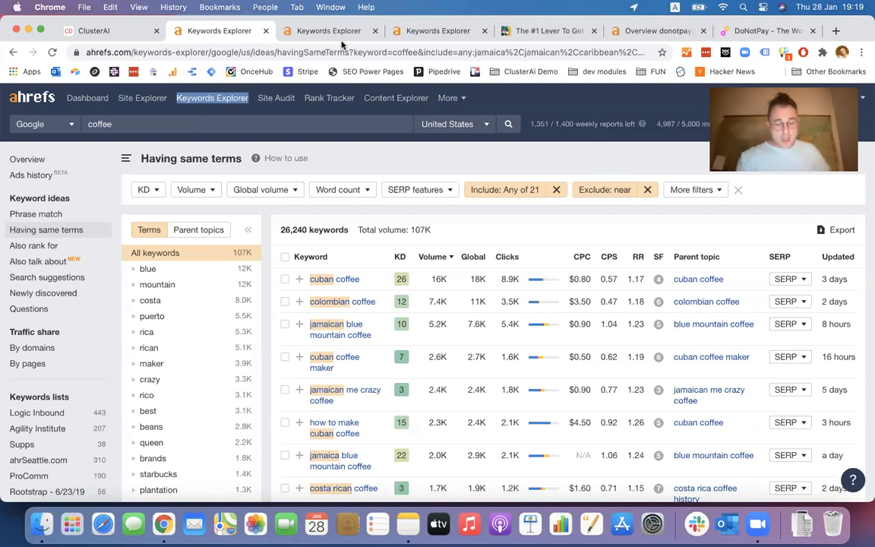
- Review the Doggypedia and CampusReel results and the competitor traffic-per-page table in the SEO article, plus the Ahrefs overview of donotpay.com
{"action": "left_click", "coordinate": [130, 26]}
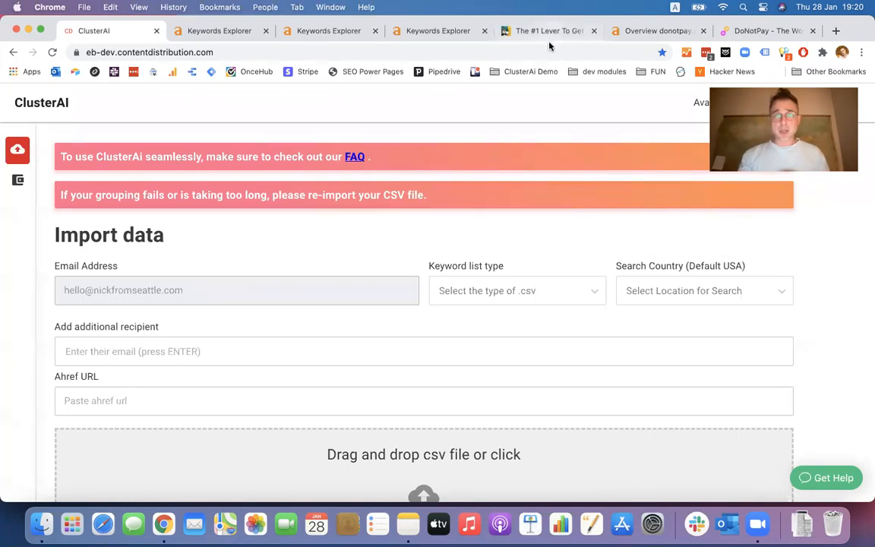
{"action": "left_click", "coordinate": [503, 30]}
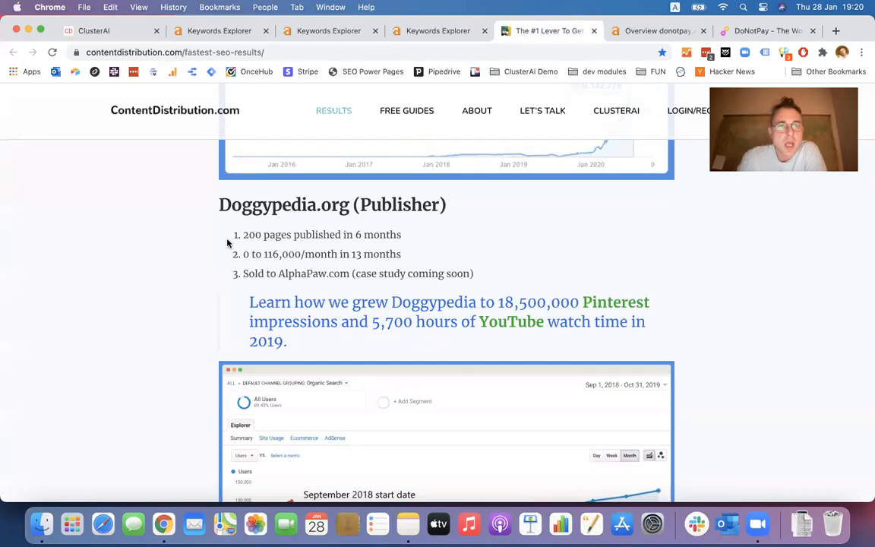
{"action": "left_click_drag", "start_coordinate": [241, 235], "coordinate": [453, 244]}
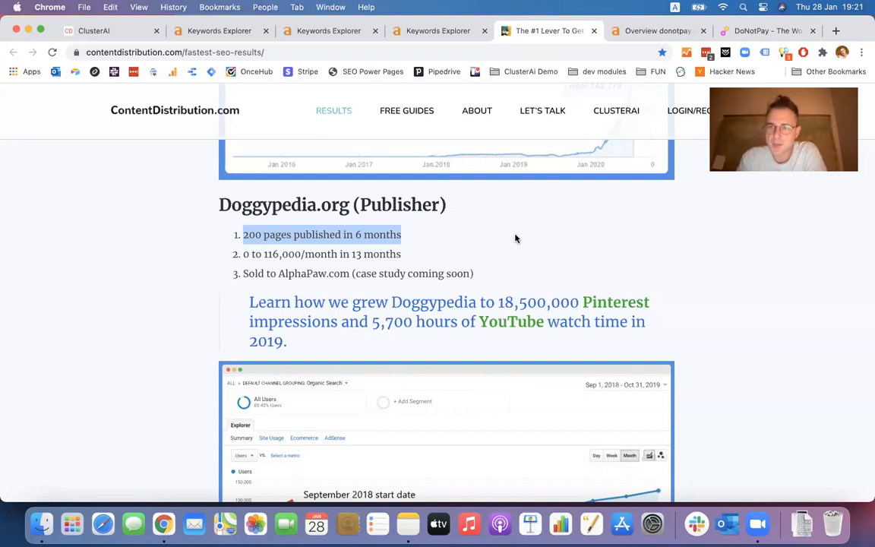
{"action": "scroll", "coordinate": [515, 239], "scroll_direction": "down", "scroll_amount": 15}
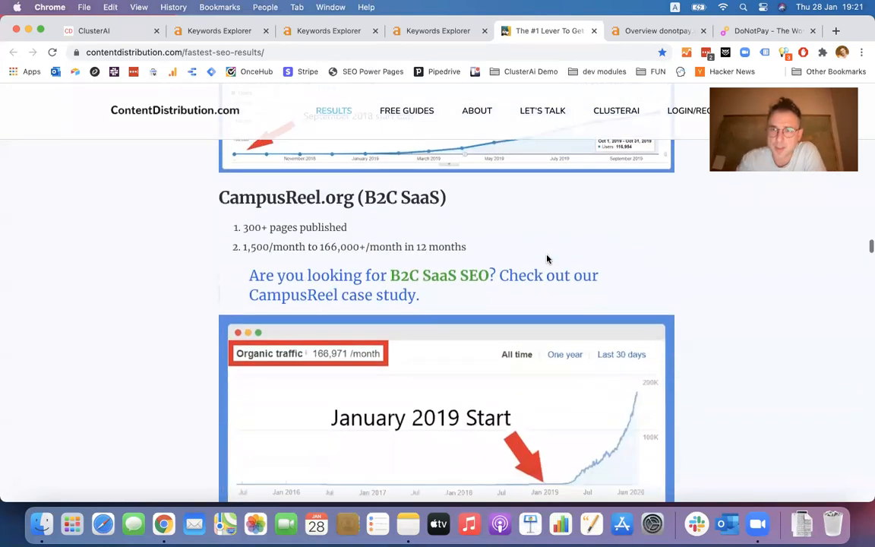
{"action": "scroll", "coordinate": [547, 259], "scroll_direction": "down", "scroll_amount": 15}
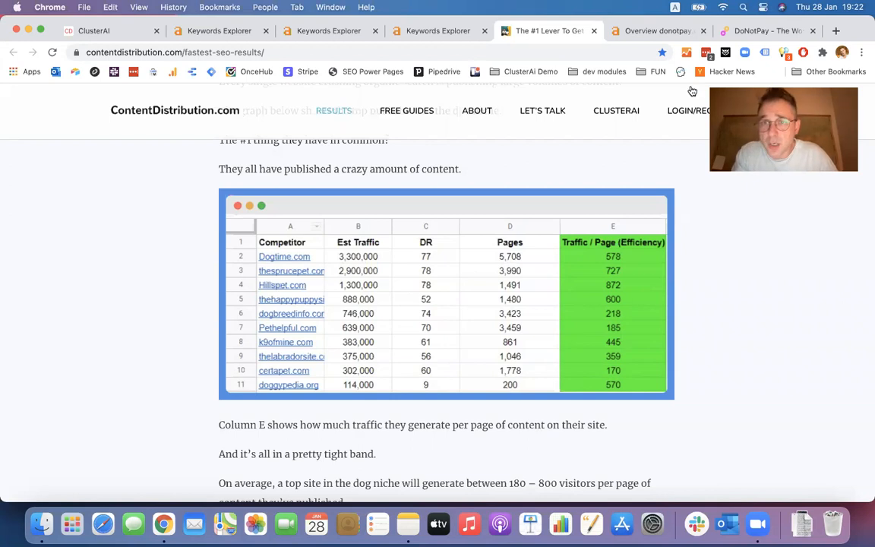
{"action": "left_click", "coordinate": [644, 34]}
{"action": "mouse_move", "coordinate": [469, 358]}
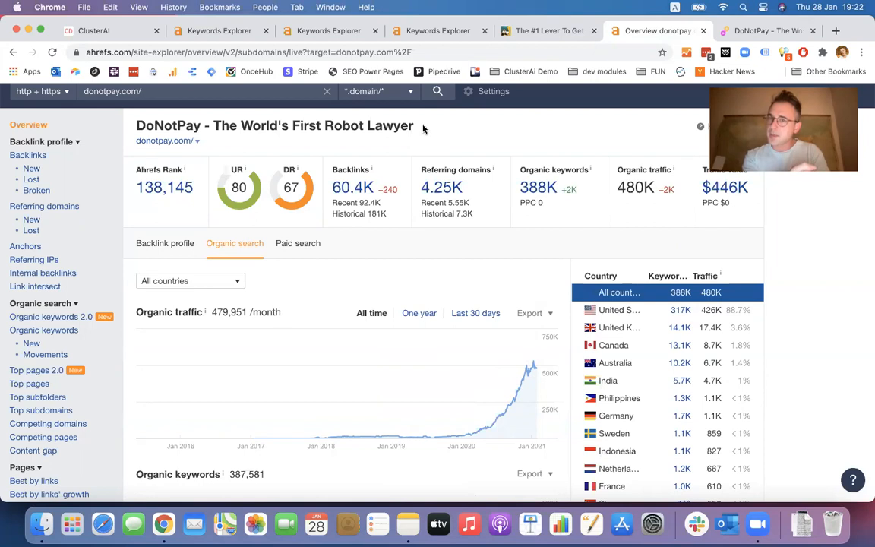
- Return to the coffee keyword ideas and filter them to a minimum search volume of 10
{"action": "left_click", "coordinate": [219, 31]}
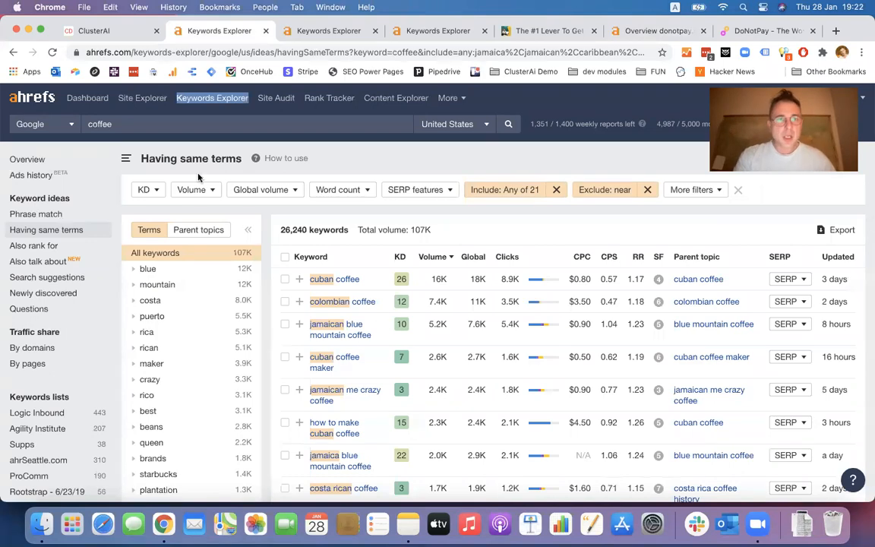
{"action": "left_click", "coordinate": [211, 192]}
{"action": "left_click", "coordinate": [215, 214]}
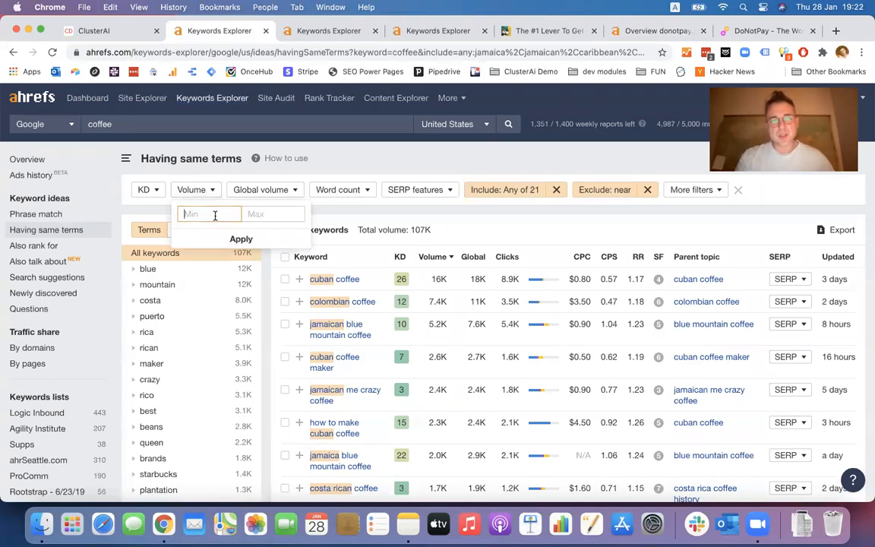
{"action": "type", "text": "10"}
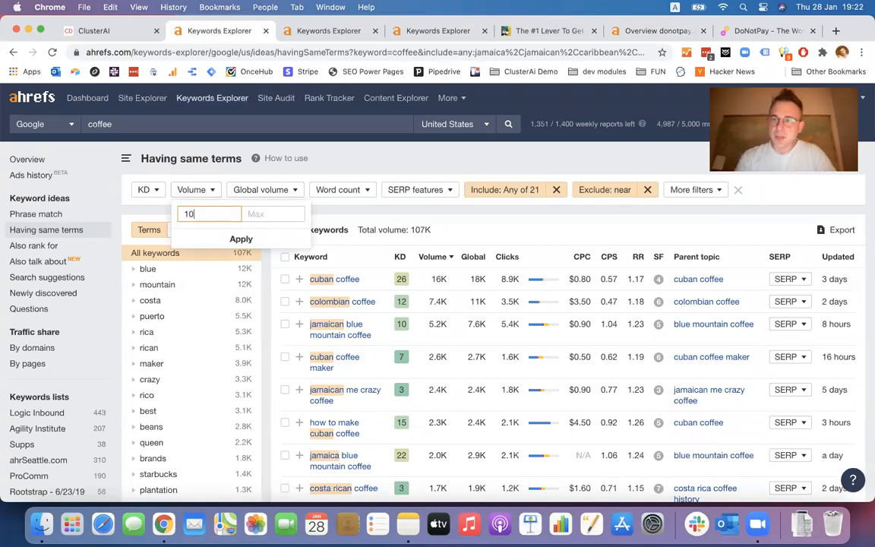
{"action": "left_click", "coordinate": [281, 237]}
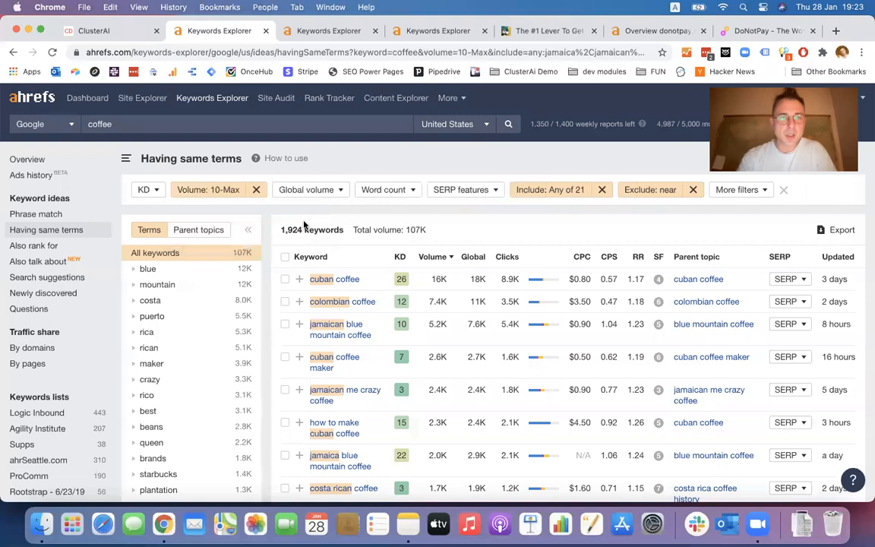
- Switch to the caffeine keyword ideas and apply a minimum search volume of 10
{"action": "left_click", "coordinate": [325, 31]}
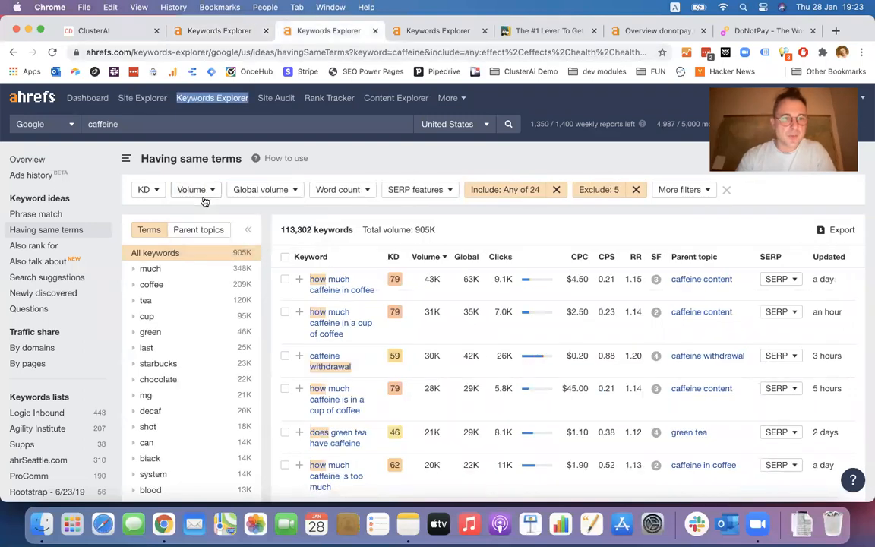
{"action": "left_click", "coordinate": [198, 190]}
{"action": "type", "text": "10"}
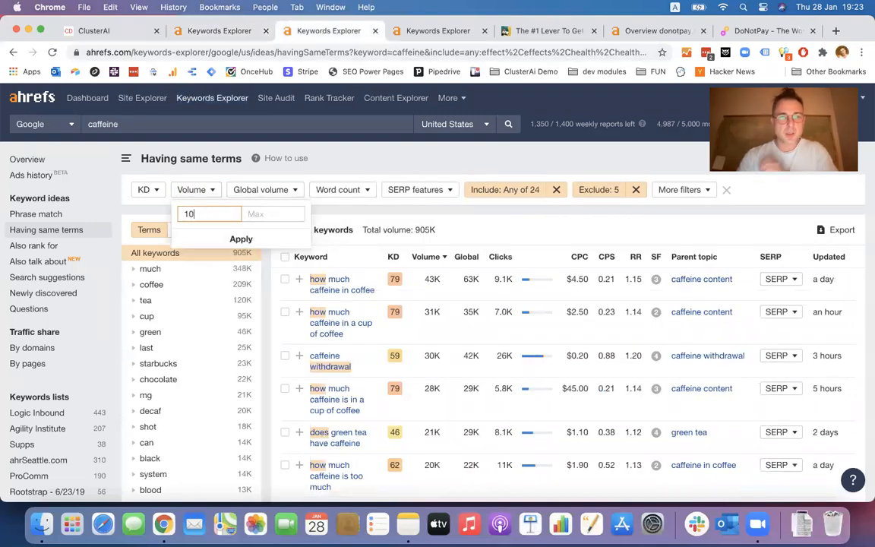
{"action": "left_click", "coordinate": [237, 239]}
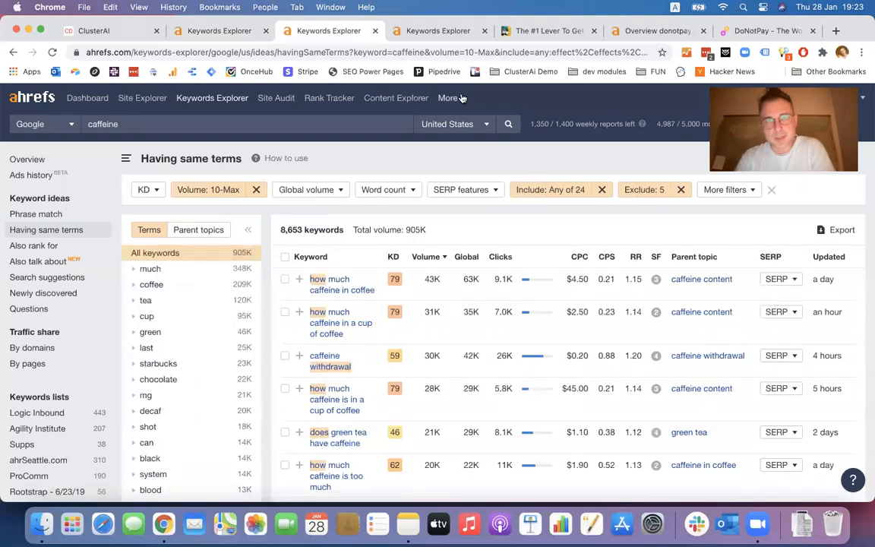
- Limit the coffee bean and blend keyword ideas to a minimum search volume of 10
{"action": "left_click", "coordinate": [402, 34]}
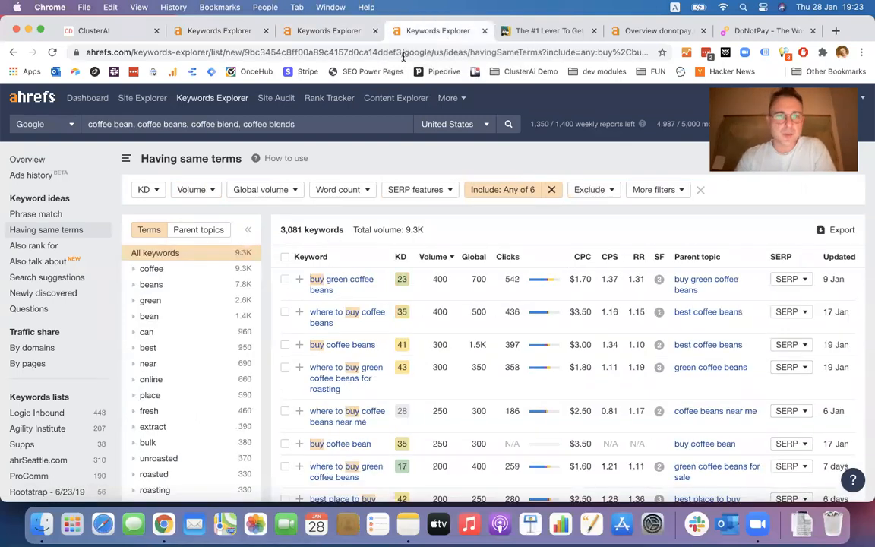
{"action": "left_click", "coordinate": [212, 190]}
{"action": "type", "text": "10"}
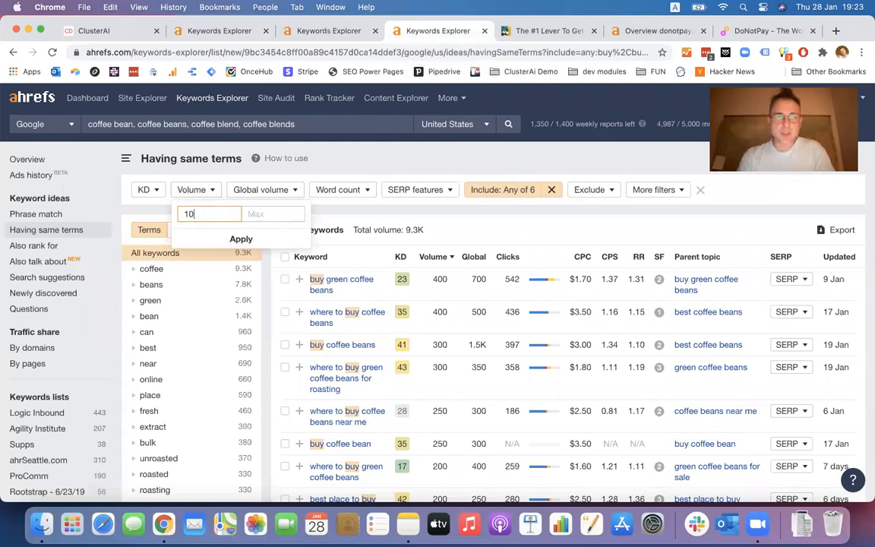
{"action": "left_click", "coordinate": [262, 237]}
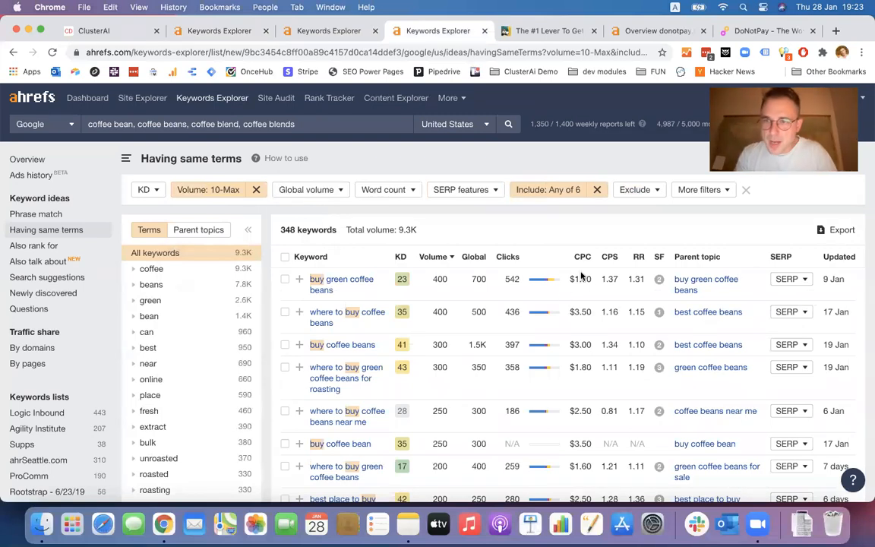
- Glance over the filtered caffeine and coffee ideas, and switch to ClusterAI with its CSV import form in view
{"action": "left_click", "coordinate": [335, 26]}
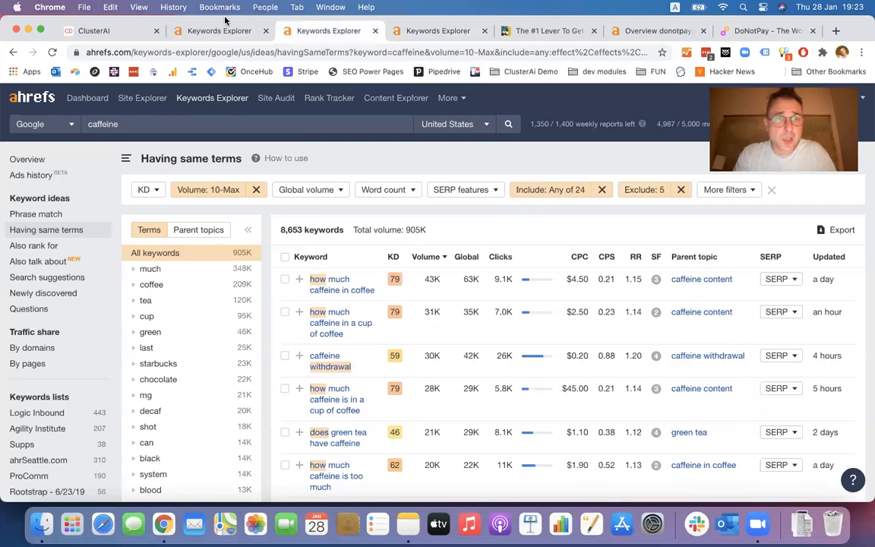
{"action": "left_click", "coordinate": [199, 29]}
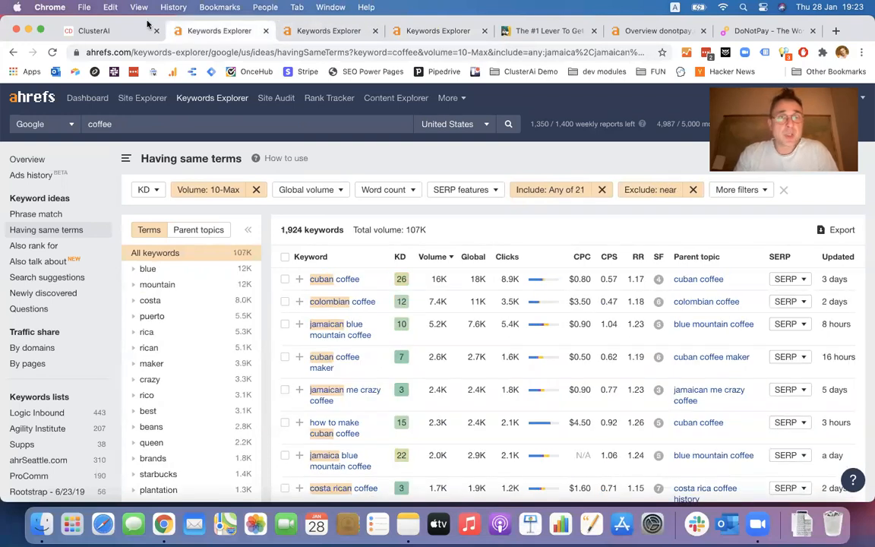
{"action": "left_click", "coordinate": [122, 30]}
{"action": "scroll", "coordinate": [406, 343], "scroll_direction": "down", "scroll_amount": 1}
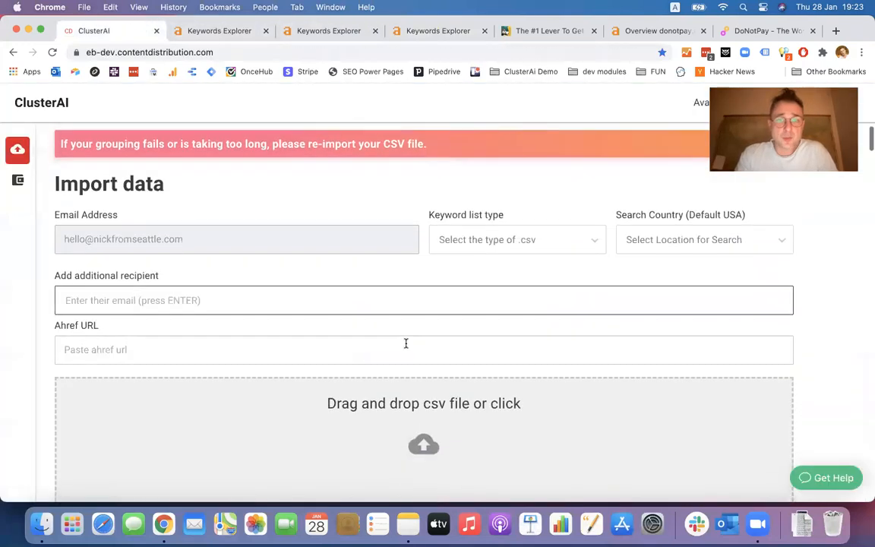
- Return to the filtered coffee keyword ideas in Ahrefs and export all 1,924 rows to CSV
{"action": "left_click", "coordinate": [225, 32]}
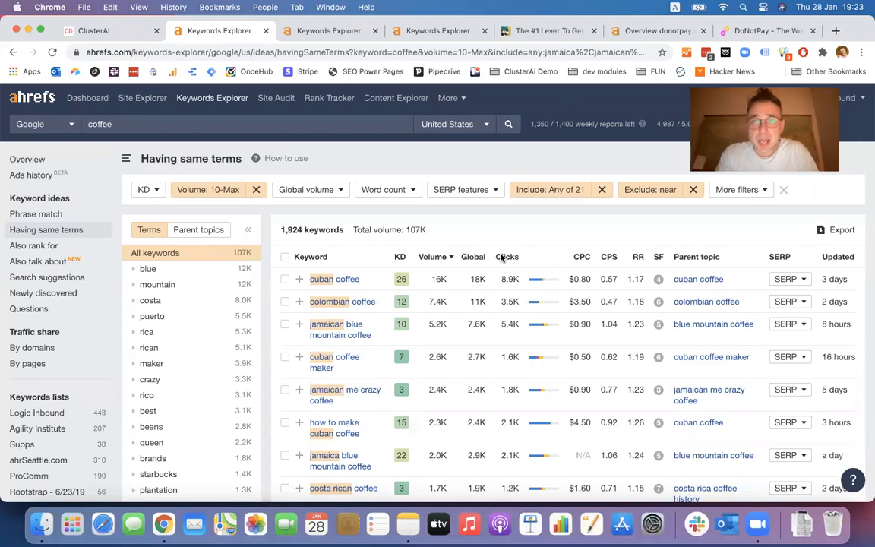
{"action": "left_click", "coordinate": [828, 231]}
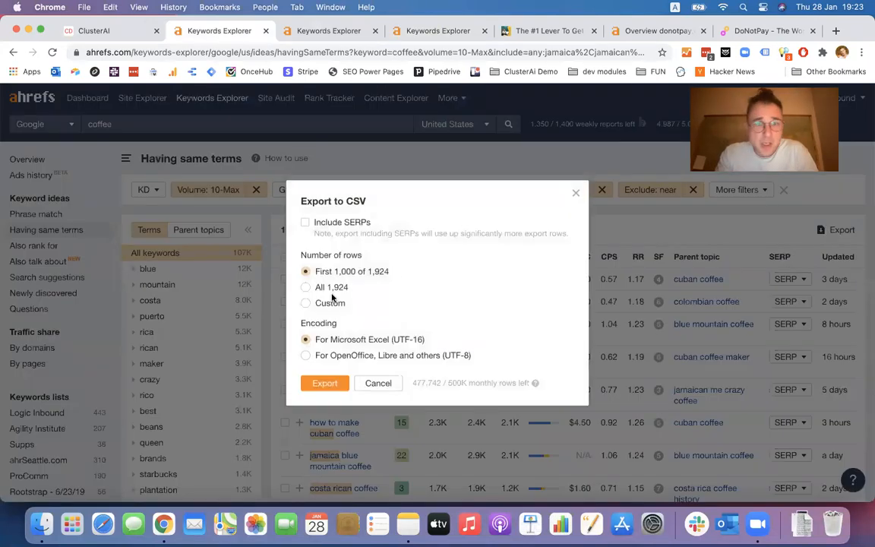
{"action": "left_click", "coordinate": [333, 287]}
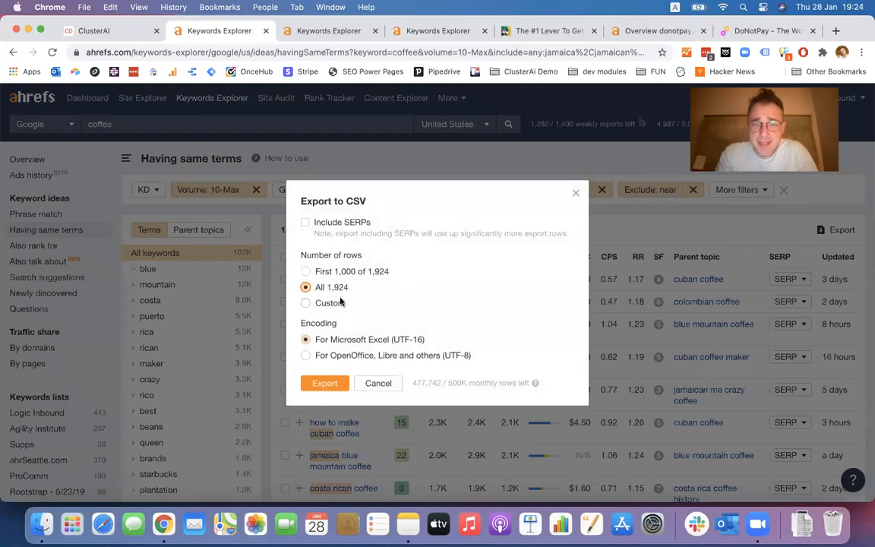
{"action": "left_click", "coordinate": [325, 383]}
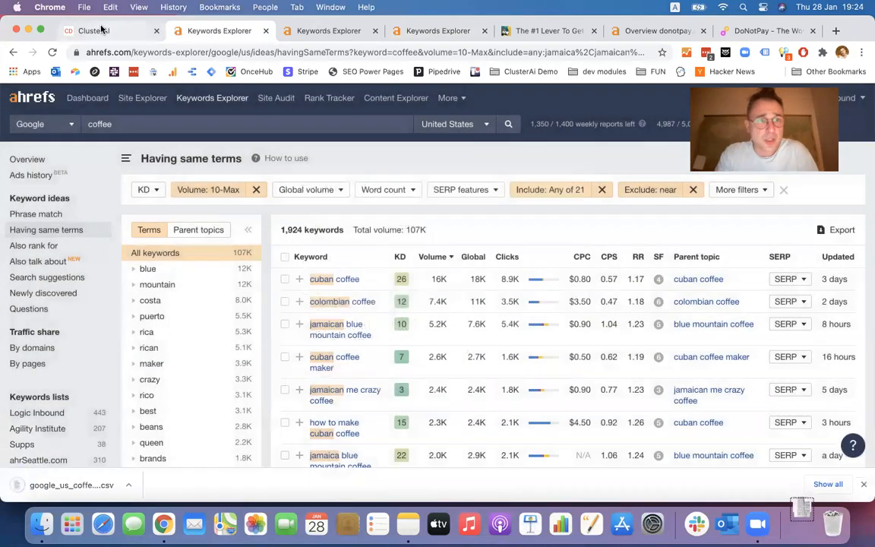
- Add the newly exported coffee CSV to the ClusterAI import form and set the keyword list type to Ahrefs
{"action": "left_click", "coordinate": [91, 30]}
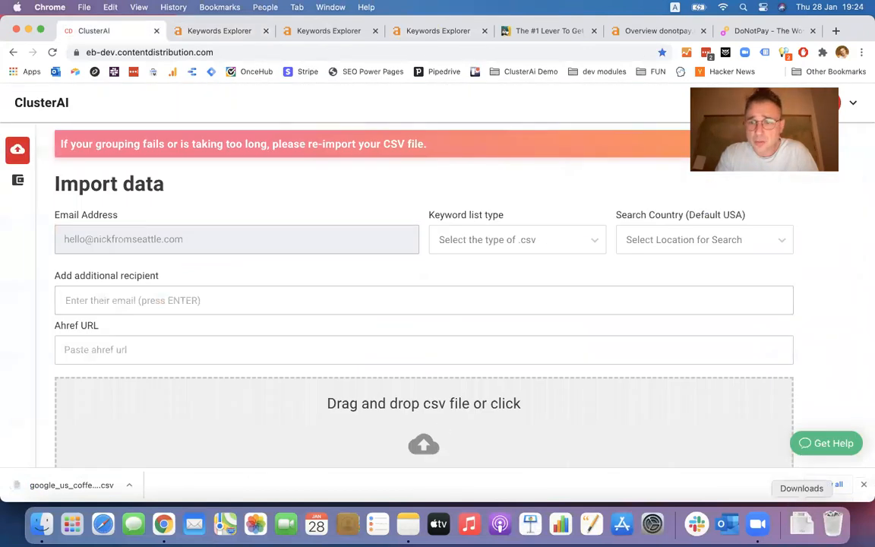
{"action": "left_click", "coordinate": [802, 524]}
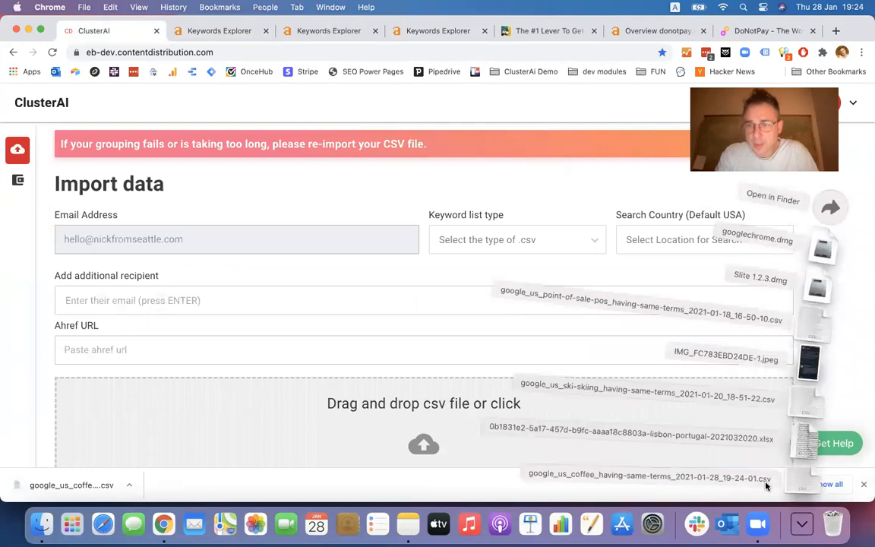
{"action": "left_click_drag", "start_coordinate": [668, 477], "coordinate": [430, 434]}
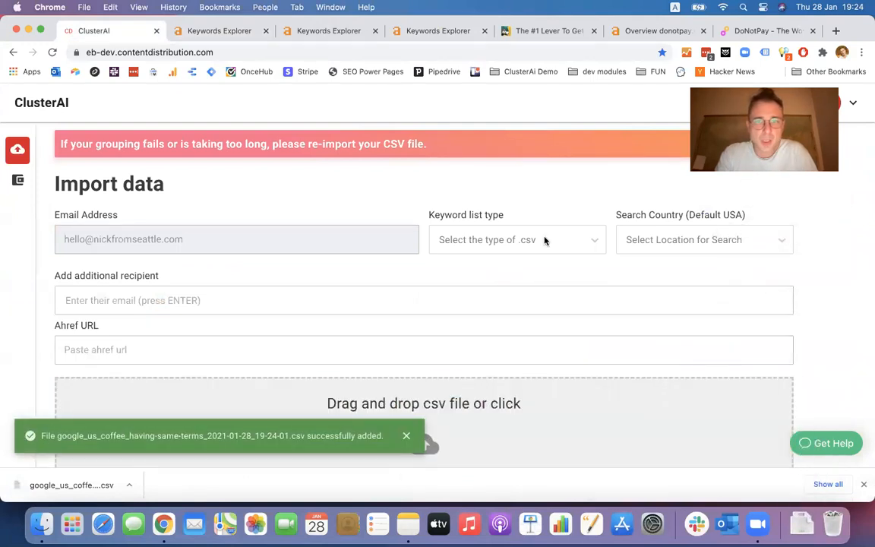
{"action": "left_click", "coordinate": [544, 239]}
{"action": "left_click", "coordinate": [487, 271]}
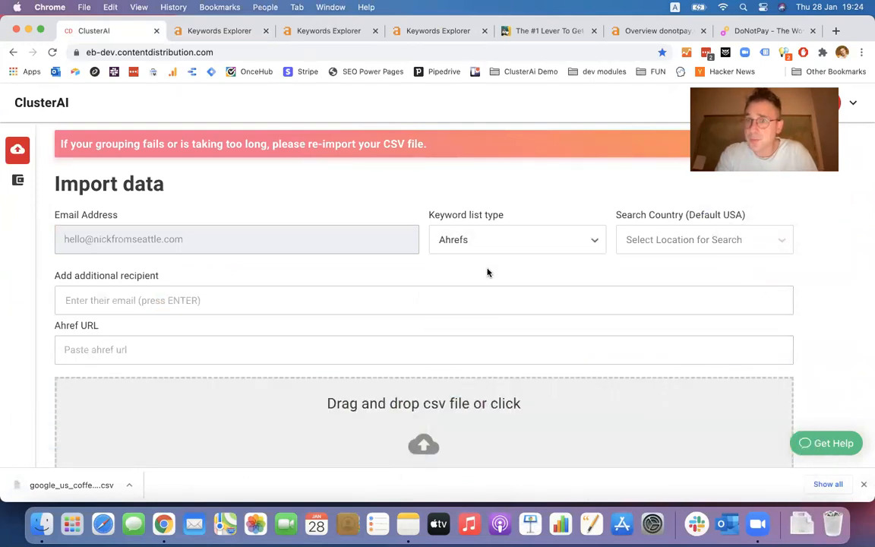
{"action": "scroll", "coordinate": [568, 274], "scroll_direction": "down", "scroll_amount": 1}
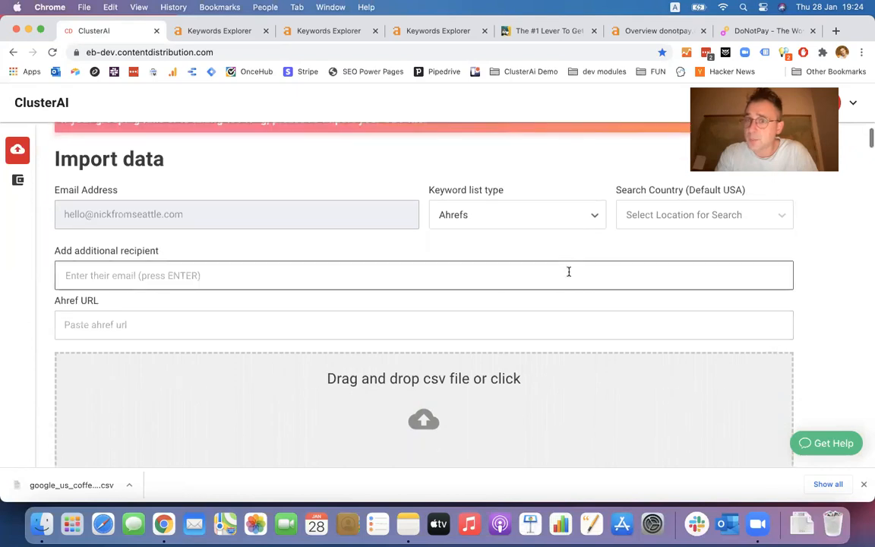
{"action": "left_click", "coordinate": [594, 216]}
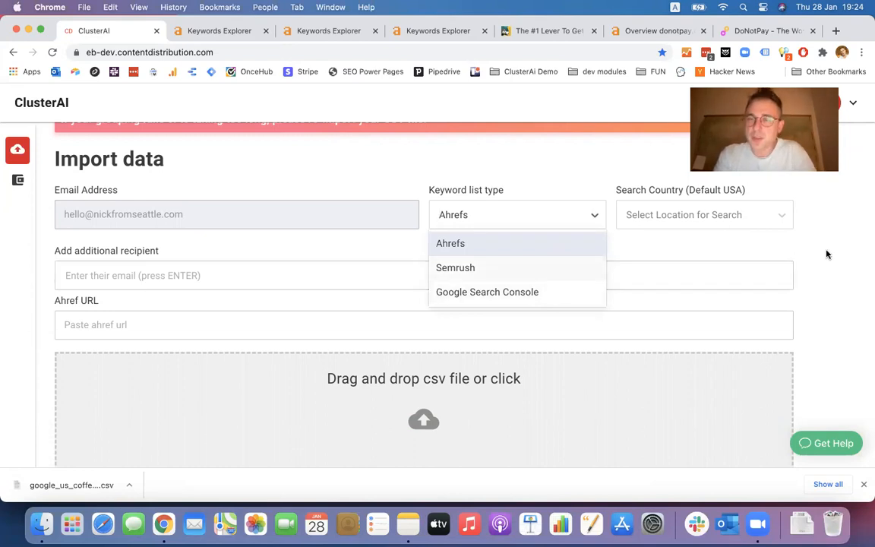
{"action": "left_click", "coordinate": [807, 246]}
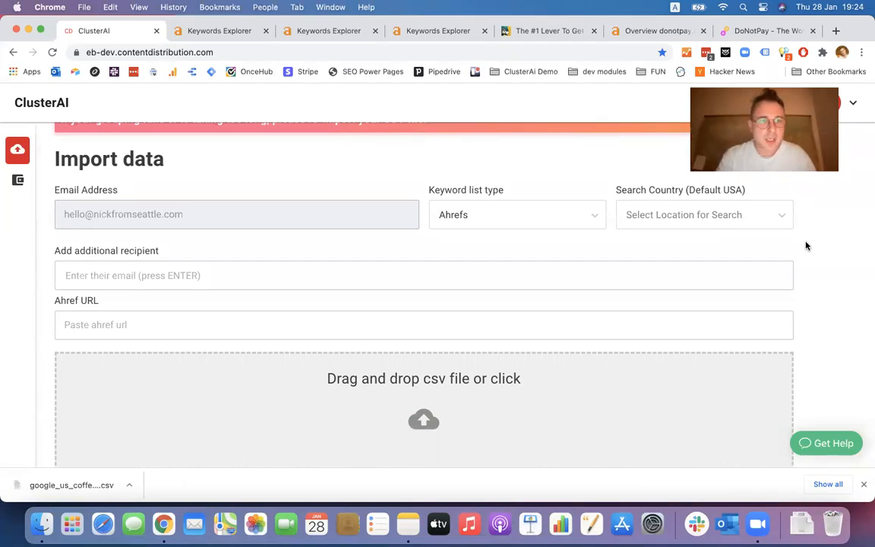
- Copy the address of the filtered coffee keyword ideas in Ahrefs into the import form's Ahref URL field
{"action": "left_click", "coordinate": [227, 325]}
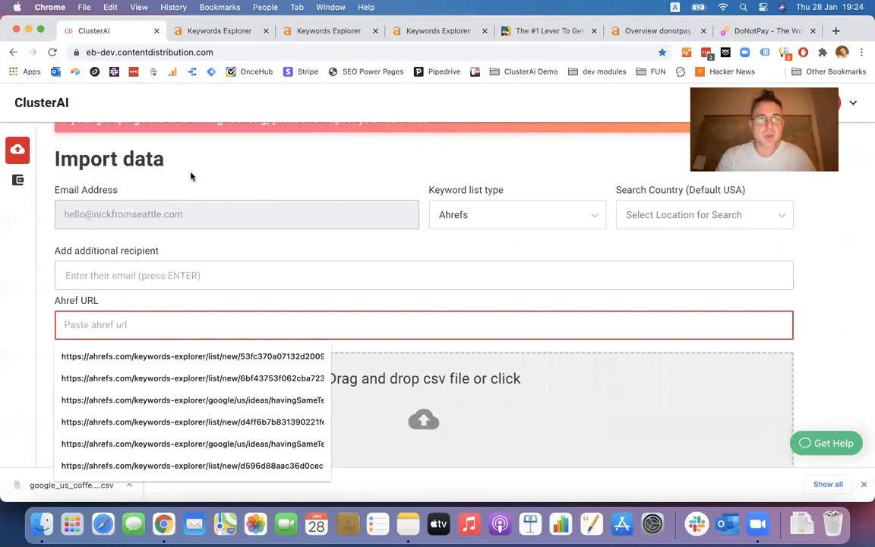
{"action": "left_click", "coordinate": [219, 31]}
{"action": "left_click", "coordinate": [374, 53]}
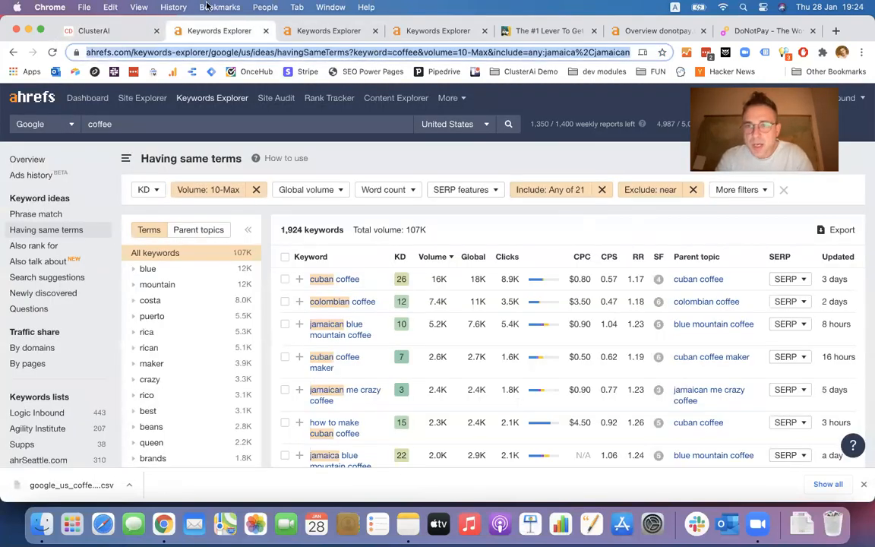
{"action": "left_click", "coordinate": [85, 23]}
{"action": "key", "text": "super+v"}
{"action": "left_click", "coordinate": [830, 291]}
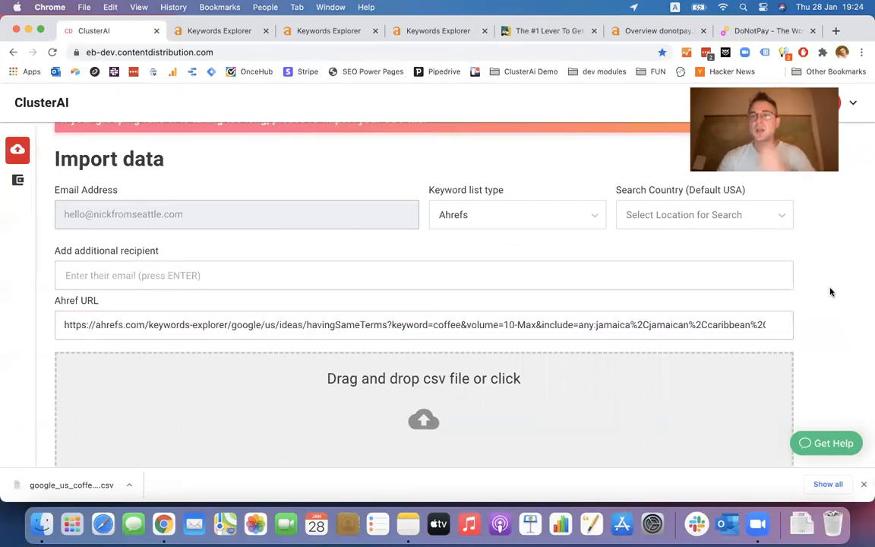
- Submit the coffee keyword import for grouping and look over the import history
{"action": "scroll", "coordinate": [831, 291], "scroll_direction": "down", "scroll_amount": 3}
{"action": "scroll", "coordinate": [831, 292], "scroll_direction": "down", "scroll_amount": 3}
{"action": "left_click", "coordinate": [752, 387]}
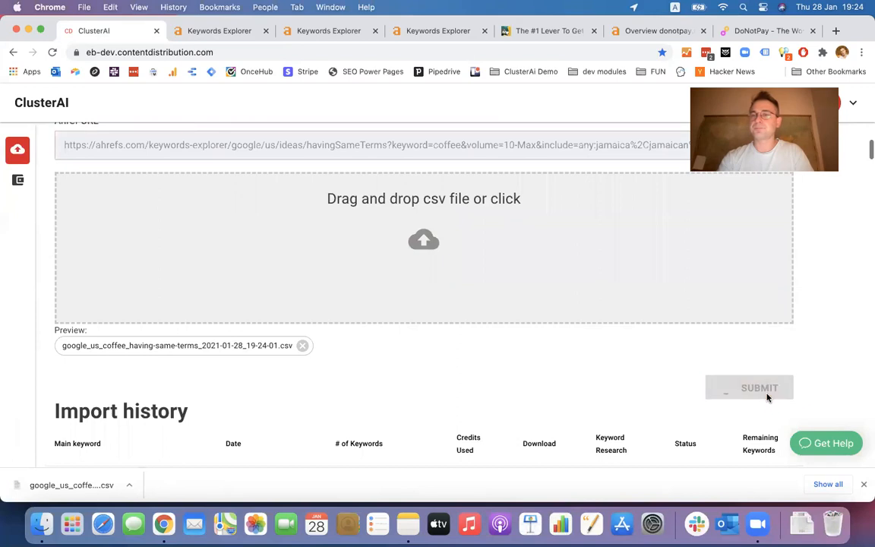
{"action": "scroll", "coordinate": [589, 392], "scroll_direction": "down", "scroll_amount": 2}
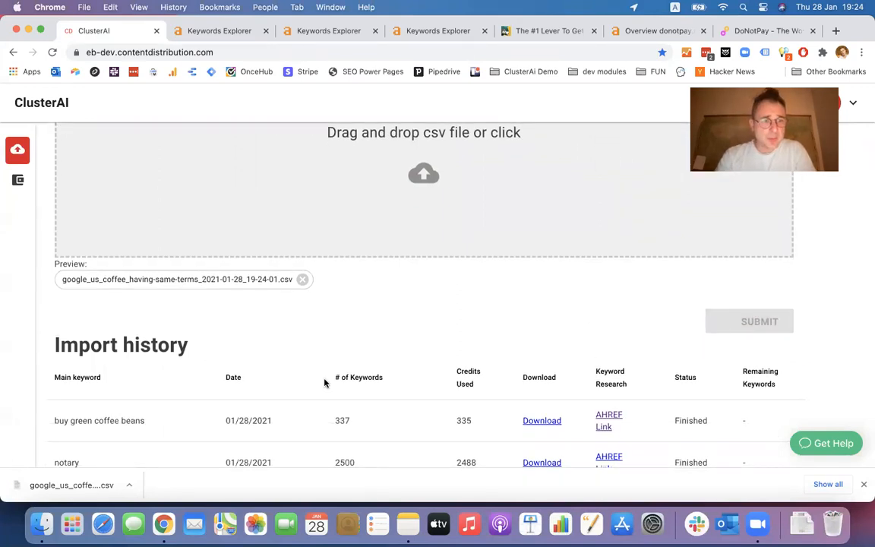
{"action": "scroll", "coordinate": [192, 418], "scroll_direction": "down", "scroll_amount": 2}
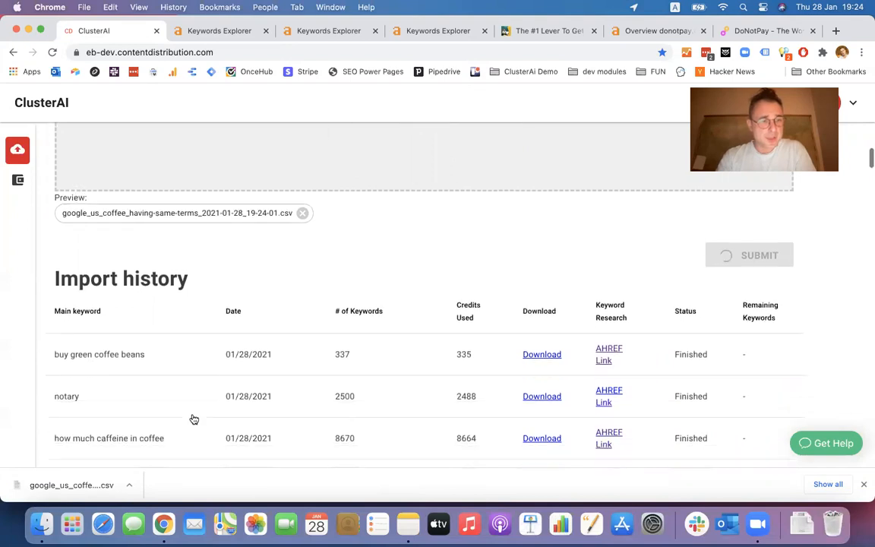
{"action": "scroll", "coordinate": [472, 297], "scroll_direction": "up", "scroll_amount": 10}
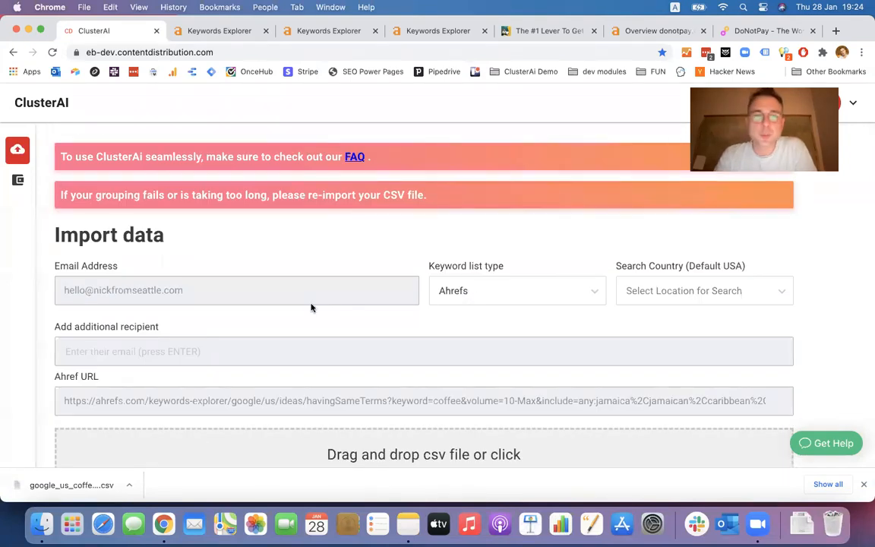
- Switch to the Coffee Part 1 groupings spreadsheet in Google Sheets and read the variations and volume of the nicaraguan coffee group
{"action": "right_click", "coordinate": [160, 534]}
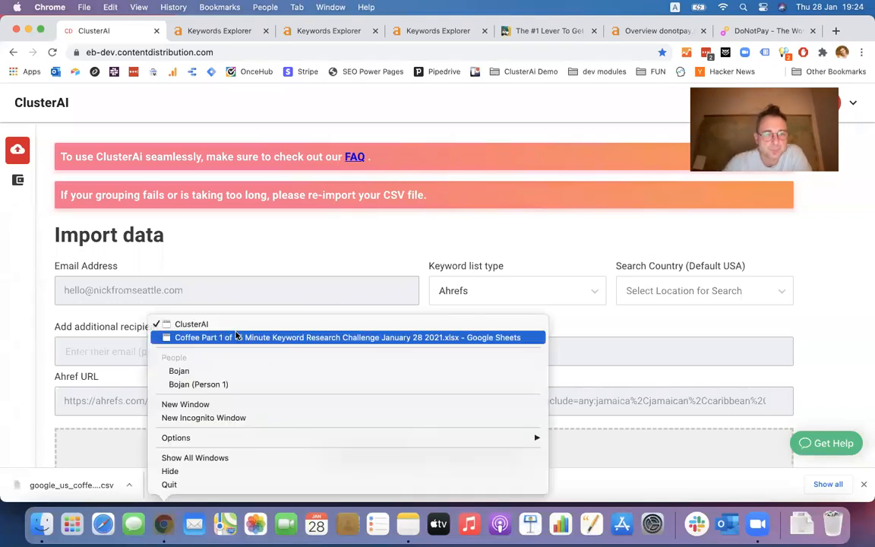
{"action": "left_click", "coordinate": [247, 340]}
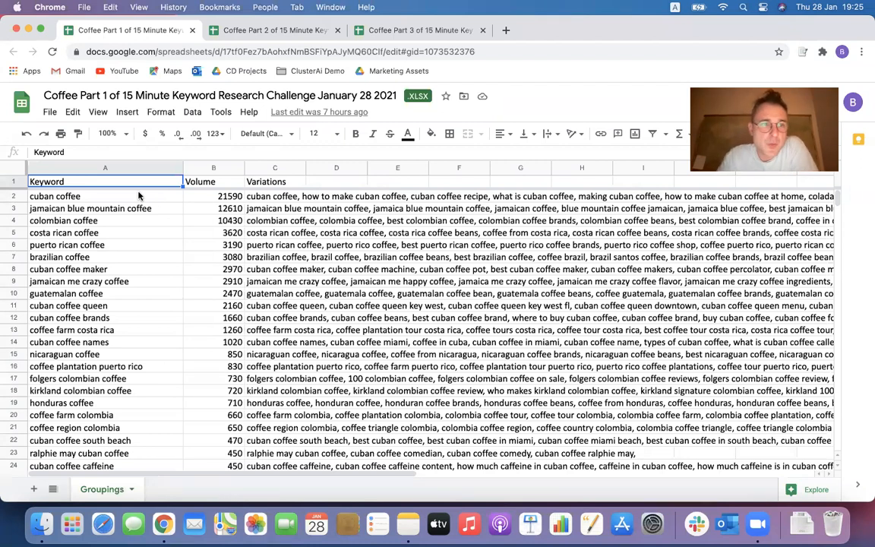
{"action": "left_click", "coordinate": [138, 212]}
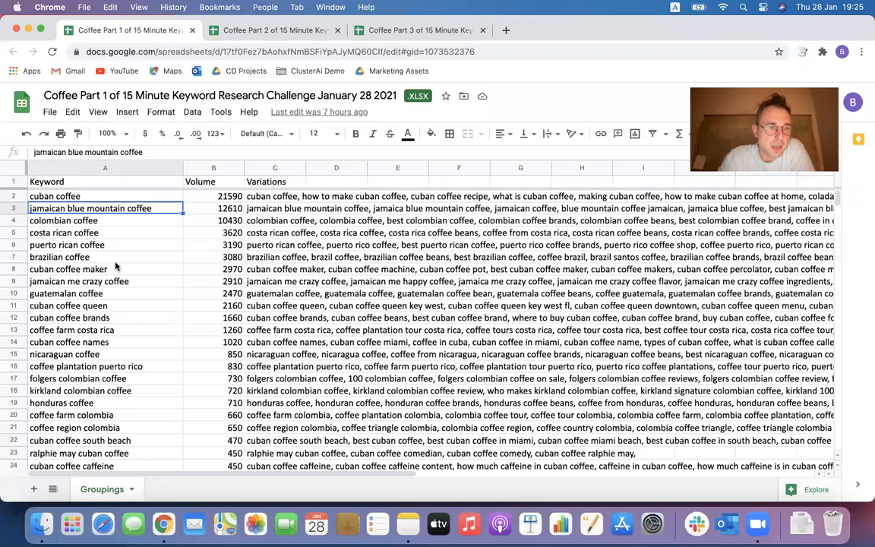
{"action": "left_click", "coordinate": [104, 354]}
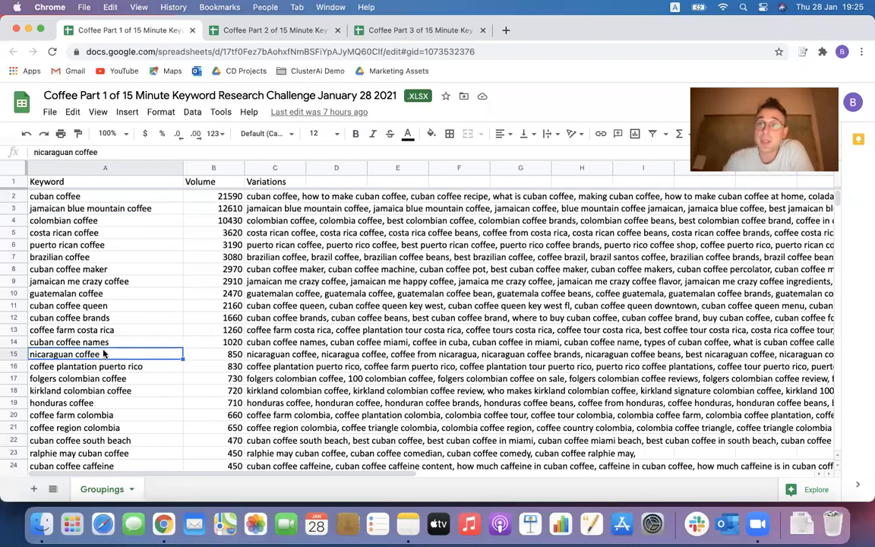
{"action": "left_click", "coordinate": [260, 353]}
{"action": "double_click", "coordinate": [260, 354]}
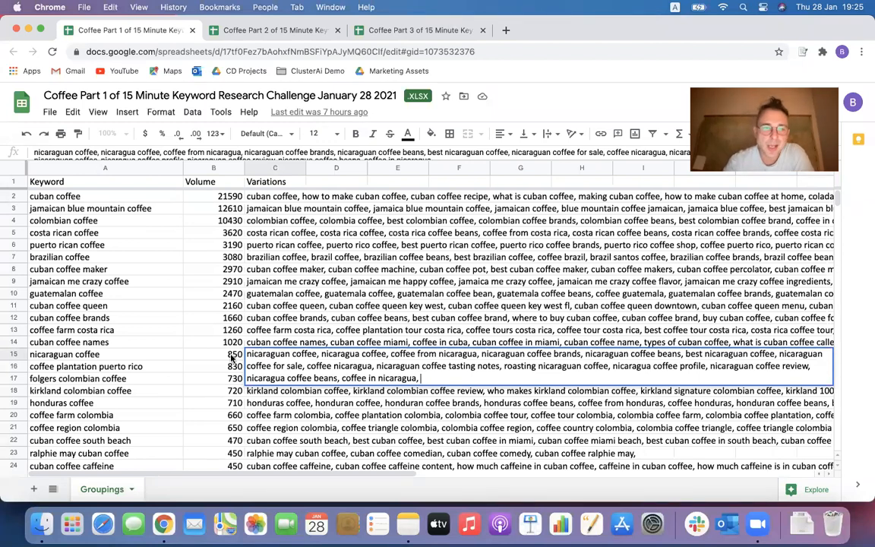
{"action": "left_click", "coordinate": [233, 355]}
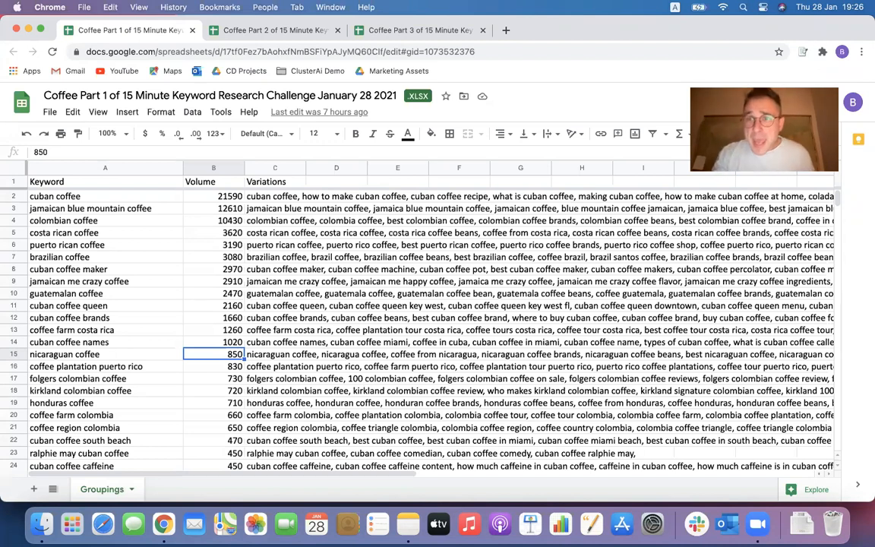
- Read the full list of variations grouped under brazilian coffee
{"action": "left_click", "coordinate": [112, 260]}
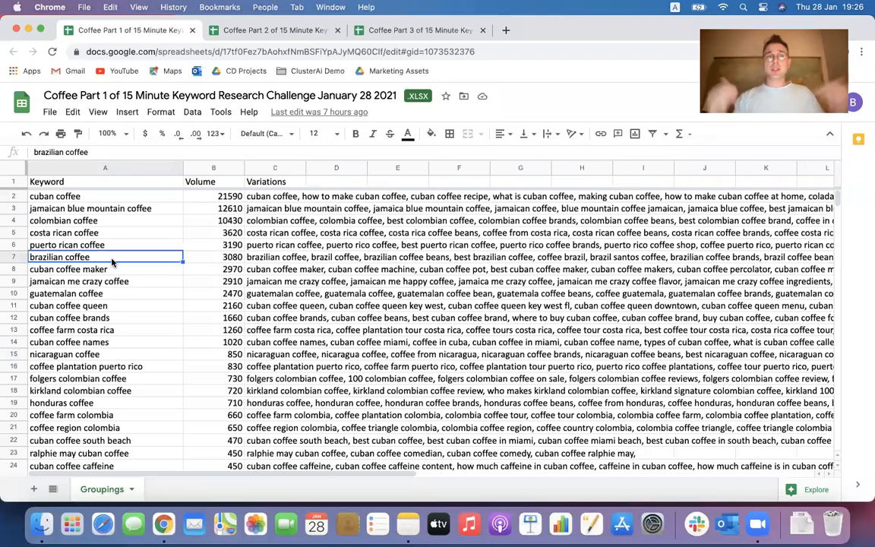
{"action": "double_click", "coordinate": [271, 257]}
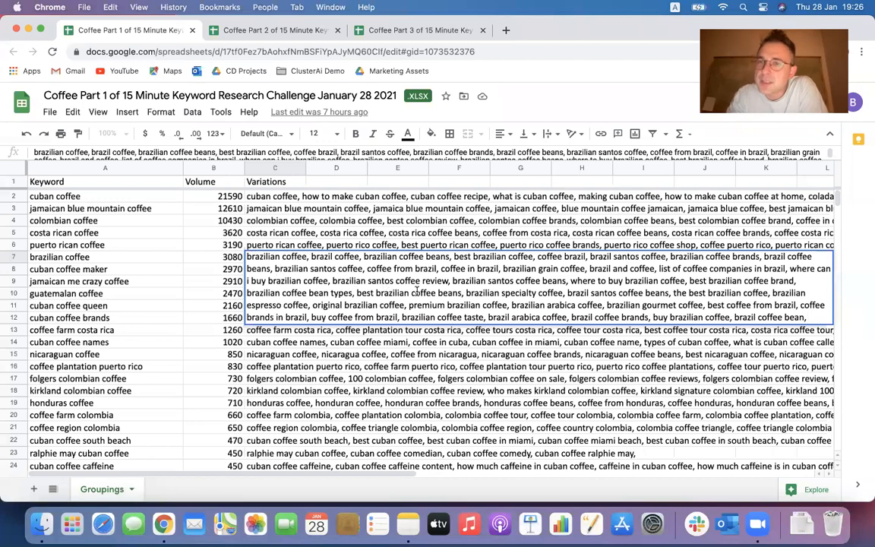
{"action": "left_click", "coordinate": [104, 275]}
- Skim the lower-volume keyword groups, including "what is colombian coffee", and return to the highest-volume groups
{"action": "scroll", "coordinate": [104, 276], "scroll_direction": "down", "scroll_amount": 5}
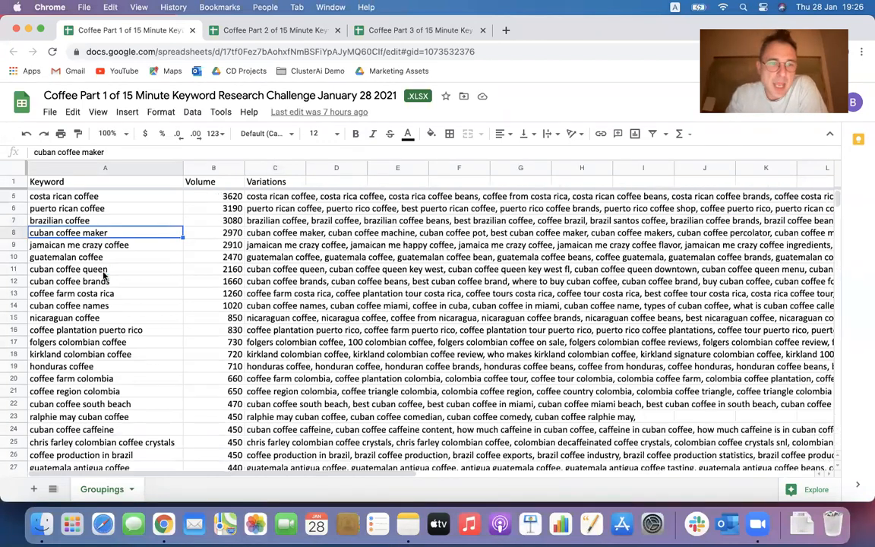
{"action": "scroll", "coordinate": [104, 276], "scroll_direction": "down", "scroll_amount": 4}
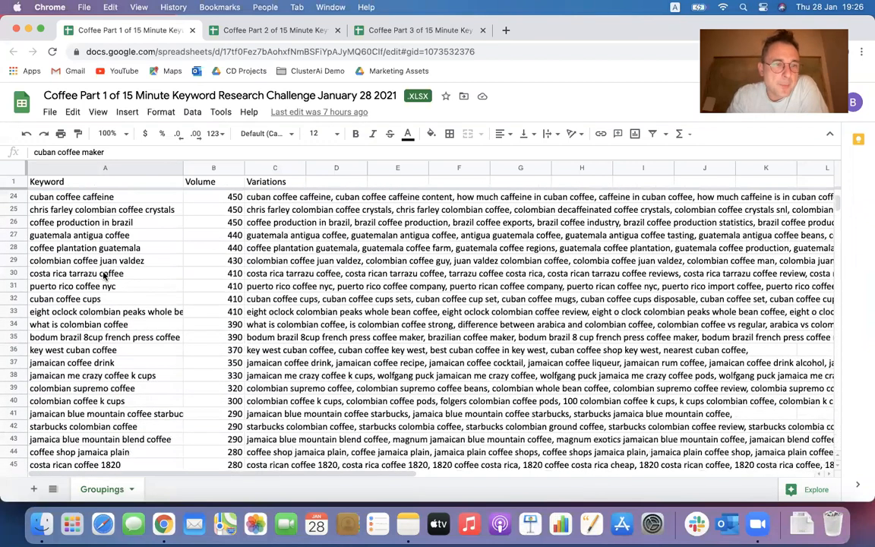
{"action": "scroll", "coordinate": [104, 275], "scroll_direction": "down", "scroll_amount": 3}
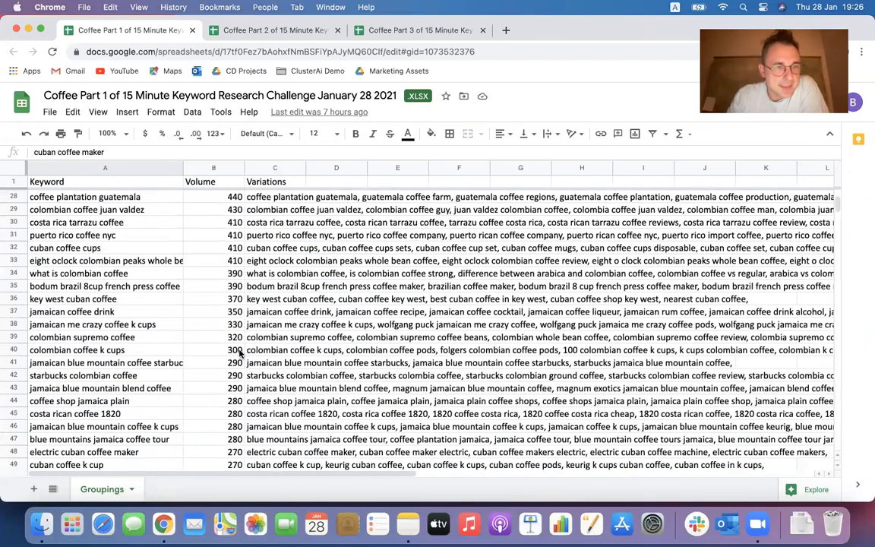
{"action": "left_click", "coordinate": [121, 276]}
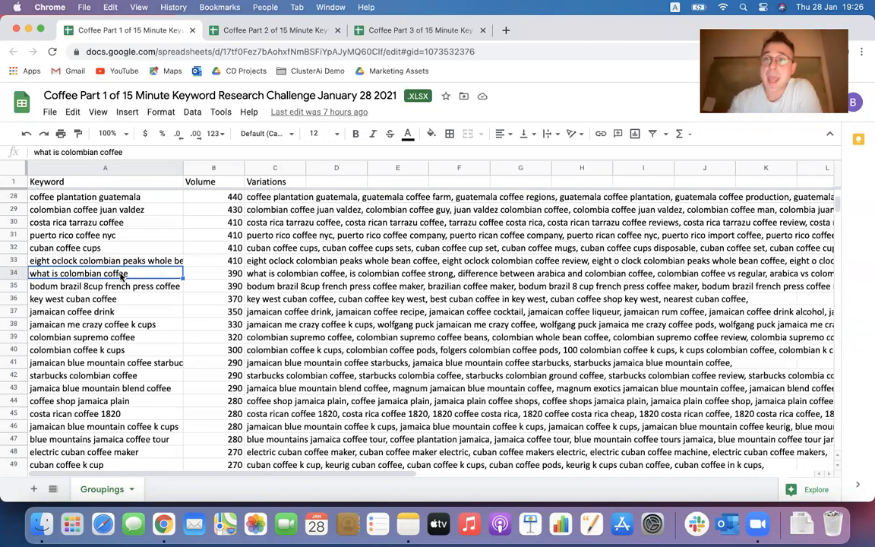
{"action": "scroll", "coordinate": [120, 276], "scroll_direction": "up", "scroll_amount": 9}
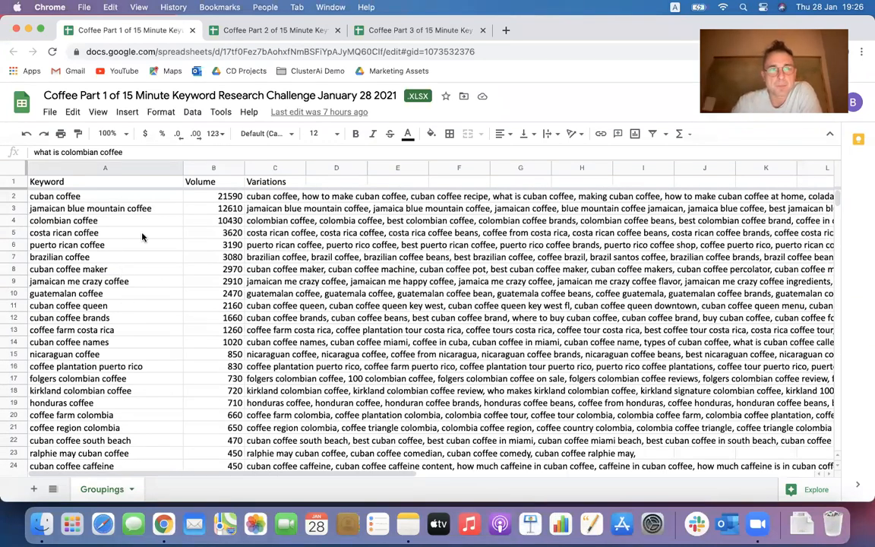
- Read the full variations lists of the jamaican blue mountain coffee and colombian coffee groups
{"action": "left_click", "coordinate": [191, 208]}
{"action": "left_click", "coordinate": [279, 209]}
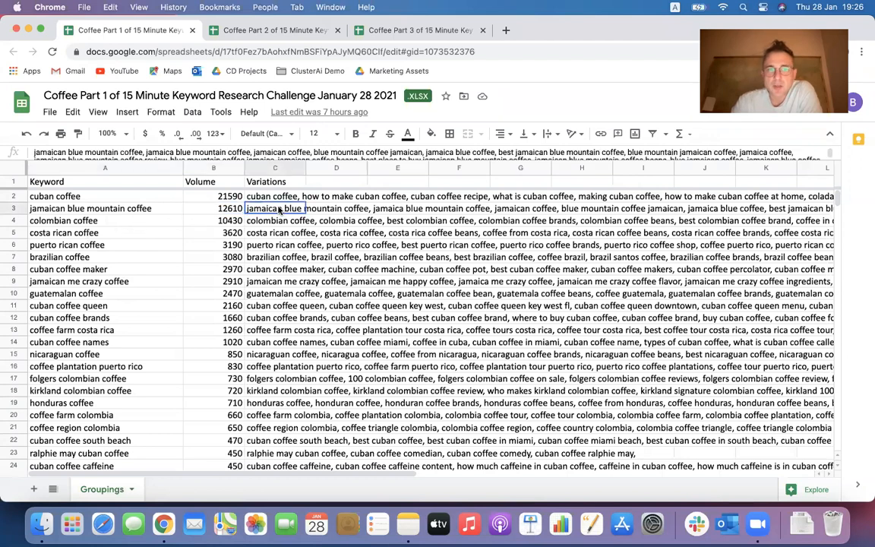
{"action": "double_click", "coordinate": [280, 209]}
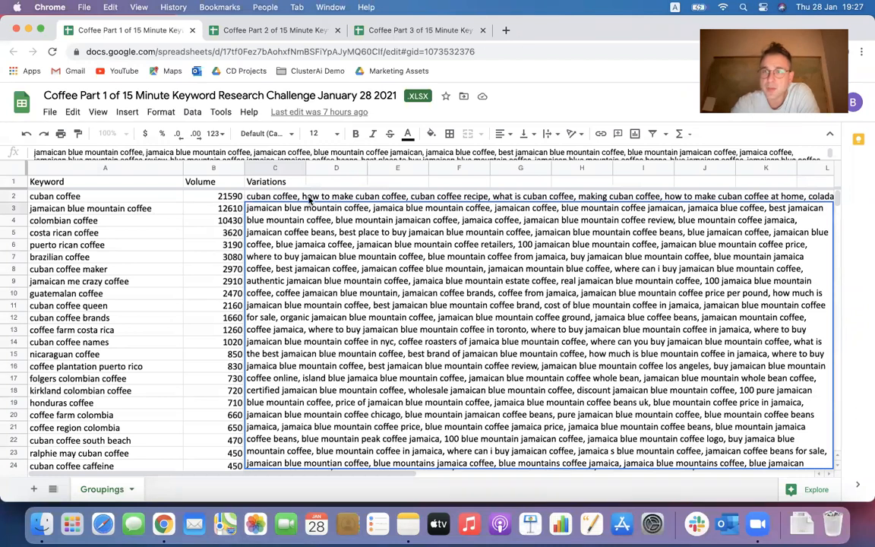
{"action": "left_click", "coordinate": [148, 220]}
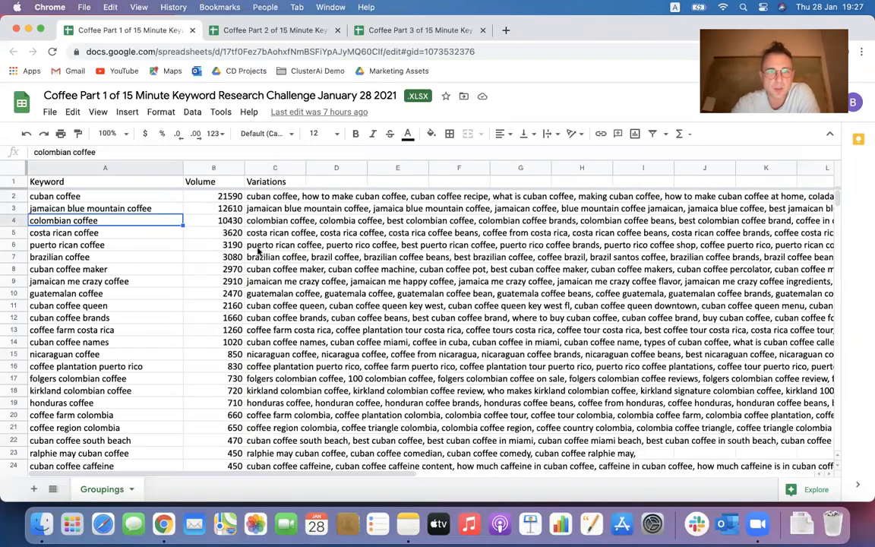
{"action": "double_click", "coordinate": [258, 221]}
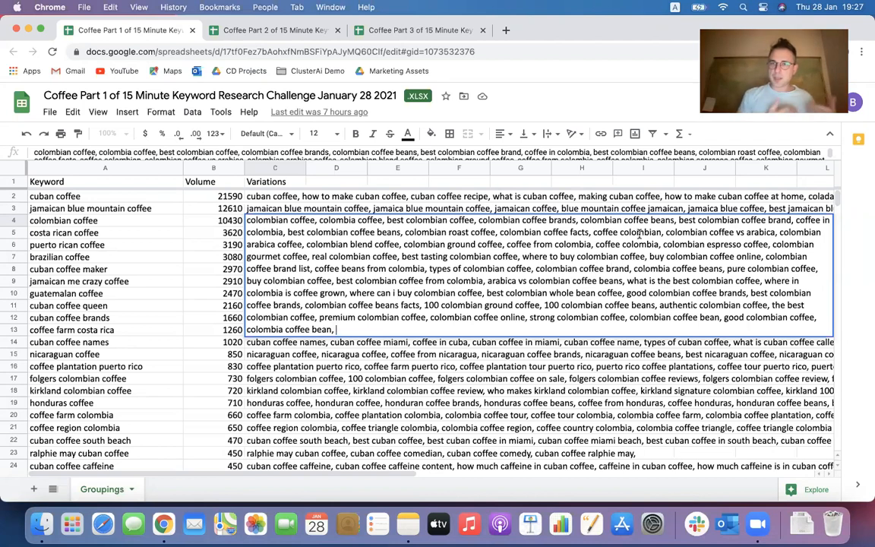
- Switch to the Coffee Part 2 caffeine groupings spreadsheet and skim its highest-volume keyword groups
{"action": "left_click", "coordinate": [166, 312]}
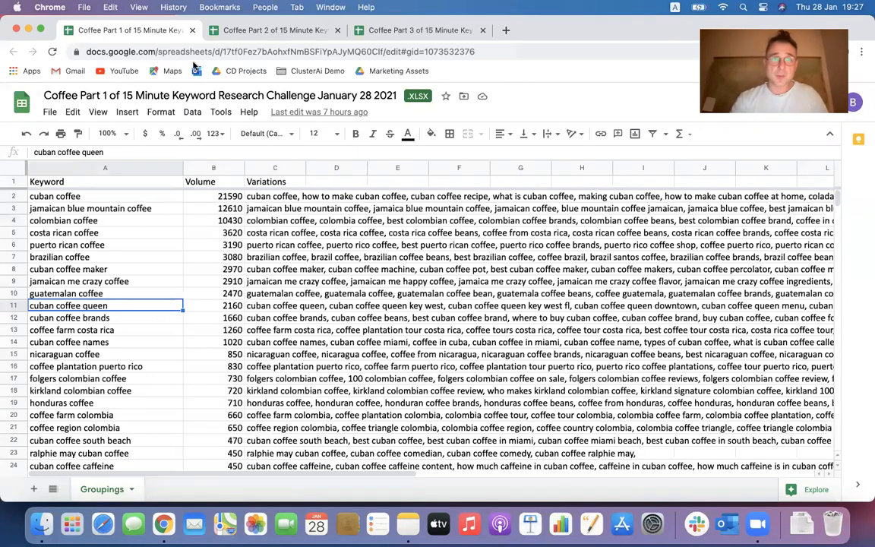
{"action": "left_click", "coordinate": [258, 29]}
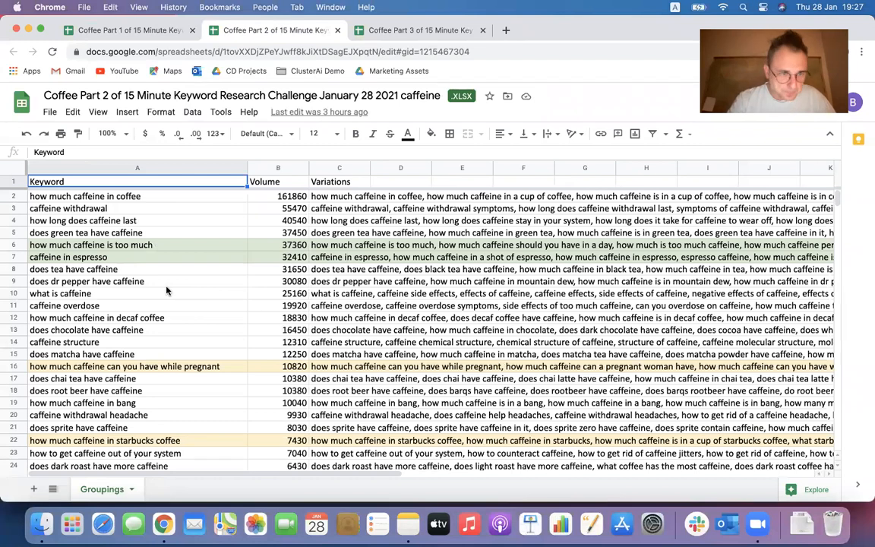
{"action": "scroll", "coordinate": [182, 327], "scroll_direction": "down", "scroll_amount": 3}
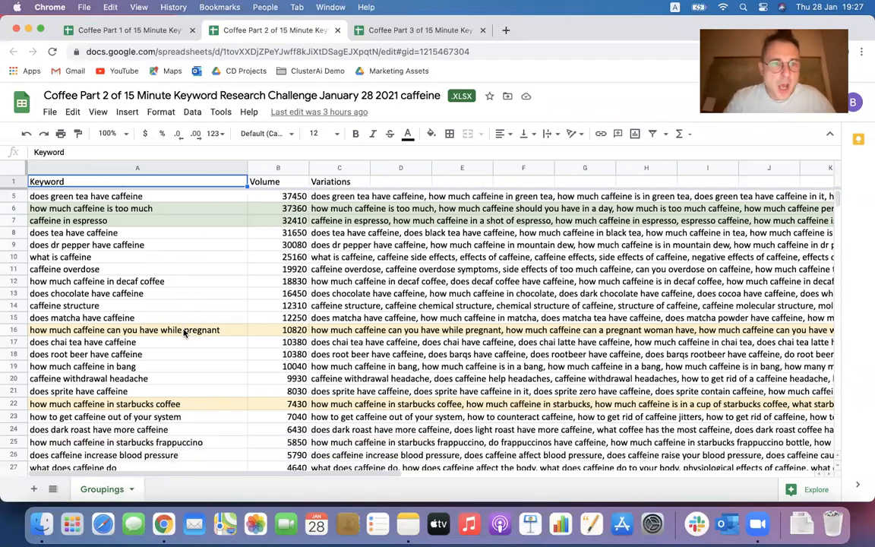
{"action": "scroll", "coordinate": [183, 332], "scroll_direction": "down", "scroll_amount": 2}
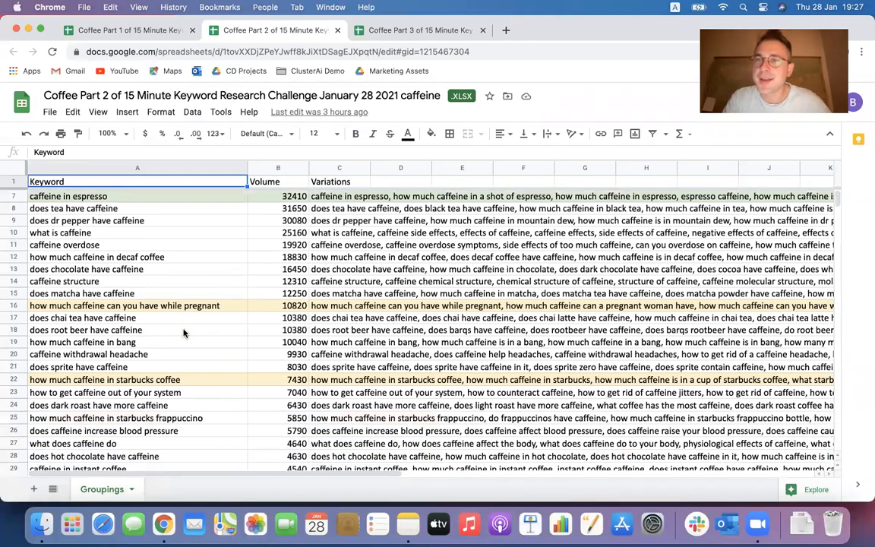
{"action": "scroll", "coordinate": [183, 332], "scroll_direction": "down", "scroll_amount": 1}
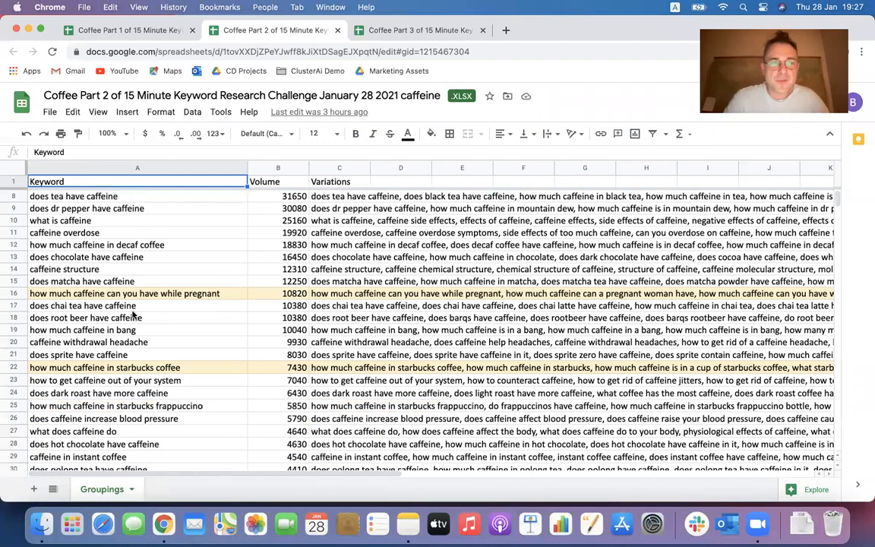
- Read the full variations list of the "how much caffeine can you have while pregnant" group
{"action": "left_click", "coordinate": [204, 296]}
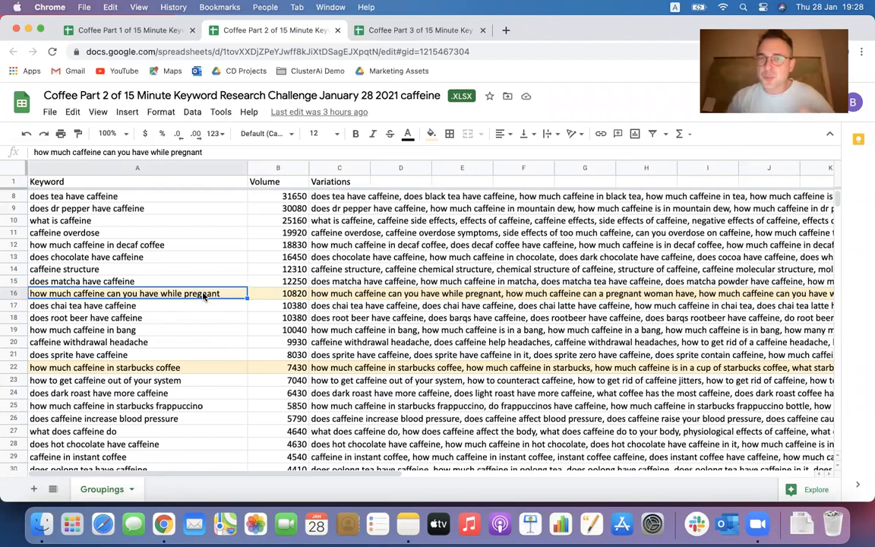
{"action": "left_click", "coordinate": [331, 299]}
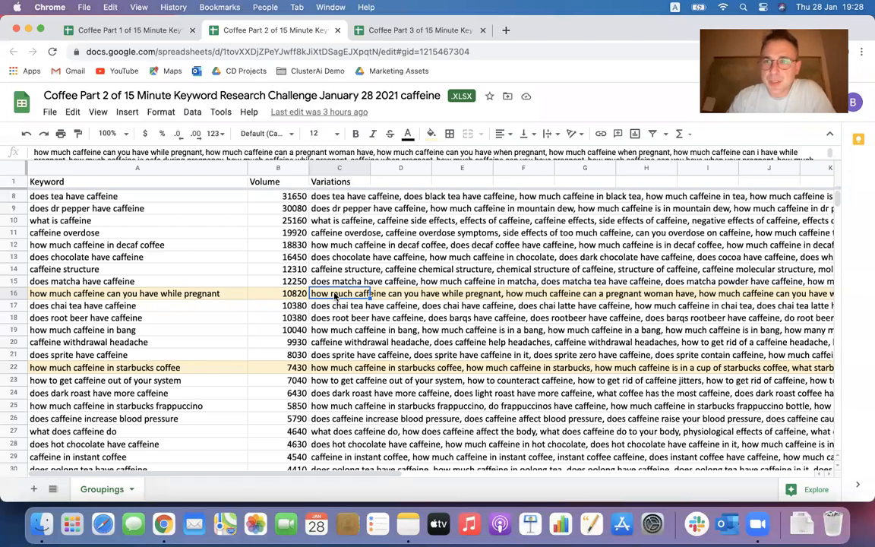
{"action": "double_click", "coordinate": [332, 299]}
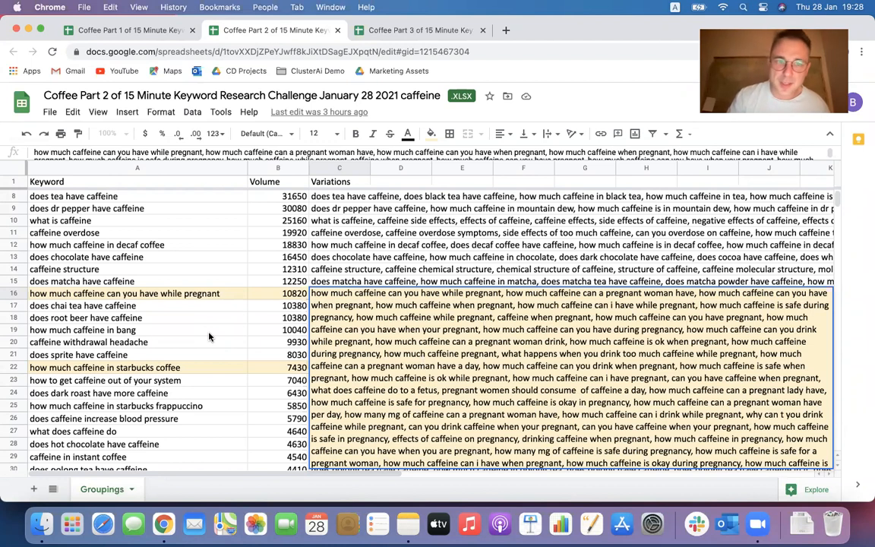
{"action": "left_click", "coordinate": [228, 293]}
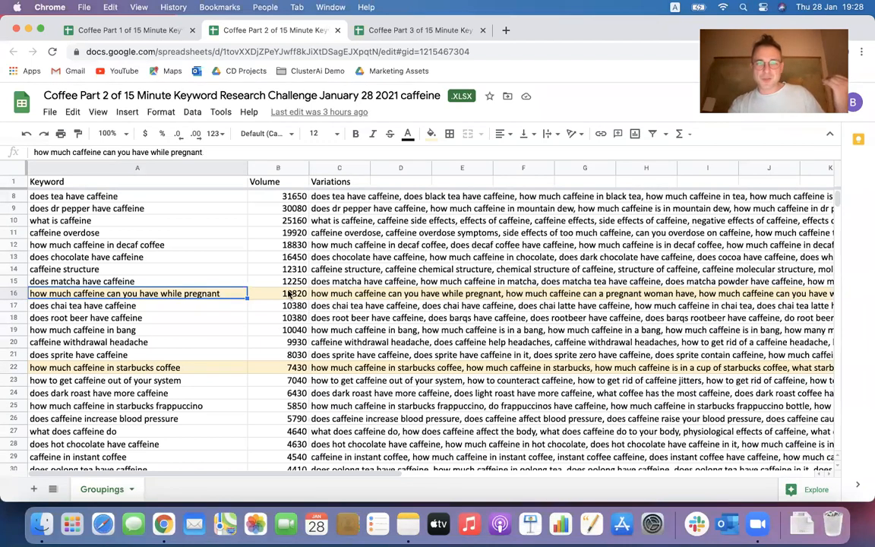
{"action": "scroll", "coordinate": [172, 272], "scroll_direction": "down", "scroll_amount": 2}
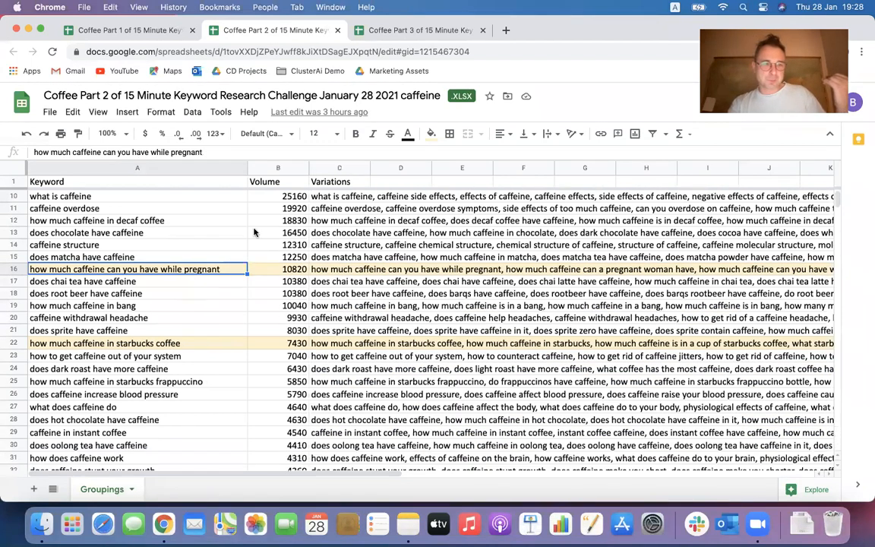
{"action": "double_click", "coordinate": [338, 271]}
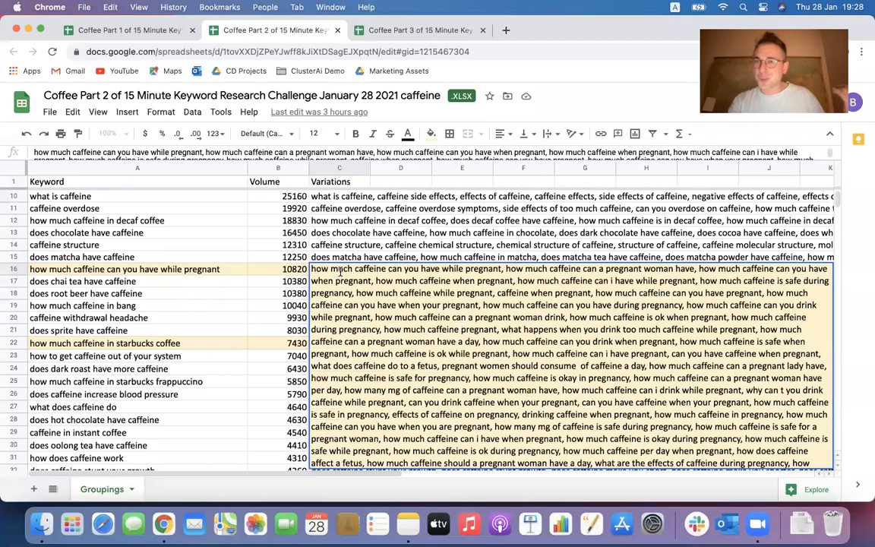
{"action": "left_click", "coordinate": [202, 308]}
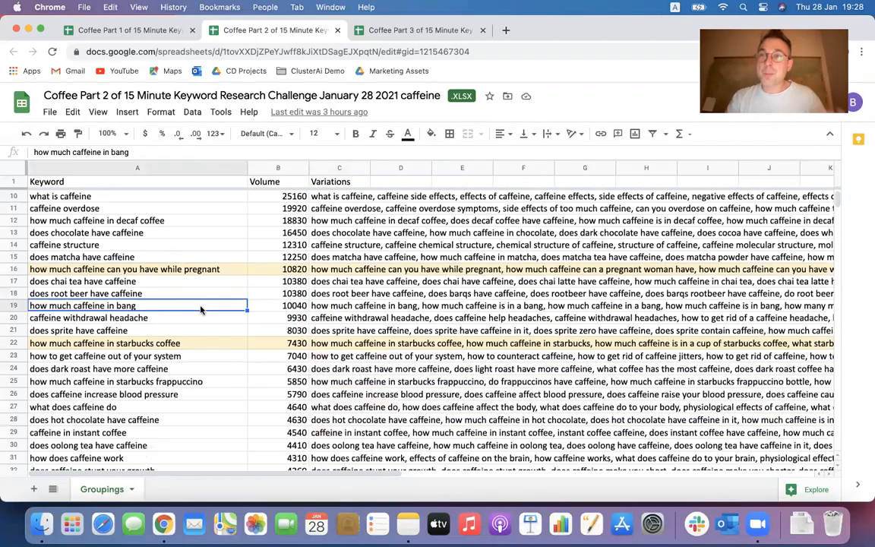
- Skim the caffeine keyword groups in descending volume, from "how much caffeine in bang" to the highlighted "white chocolate mocha caffeine" group
{"action": "scroll", "coordinate": [202, 308], "scroll_direction": "down", "scroll_amount": 2}
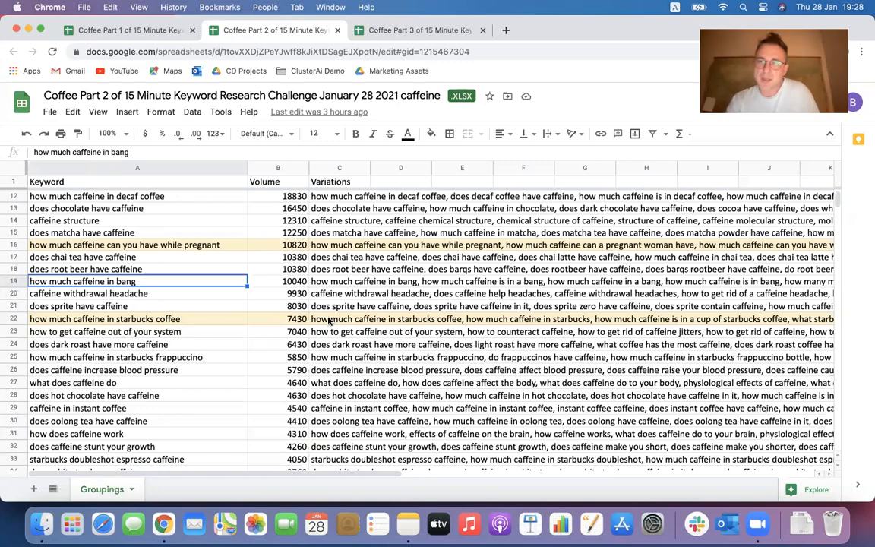
{"action": "scroll", "coordinate": [229, 357], "scroll_direction": "down", "scroll_amount": 8}
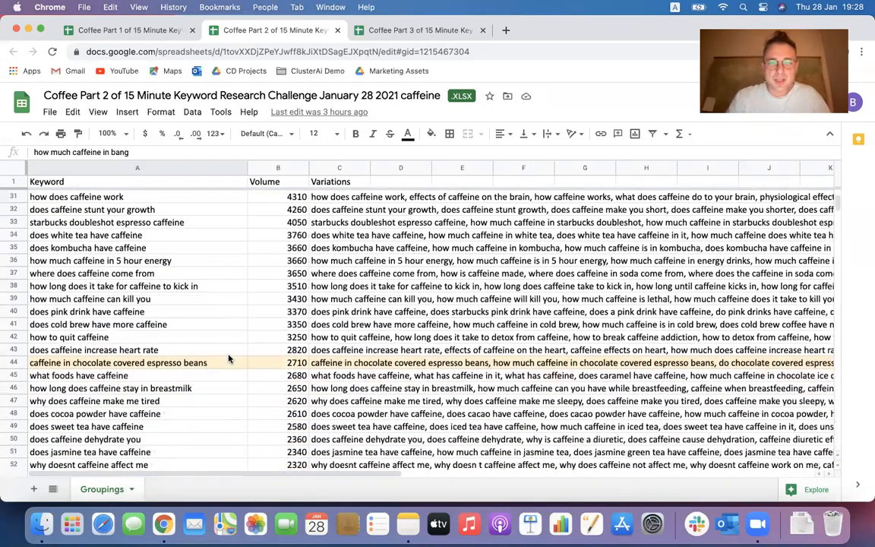
{"action": "scroll", "coordinate": [229, 358], "scroll_direction": "down", "scroll_amount": 1}
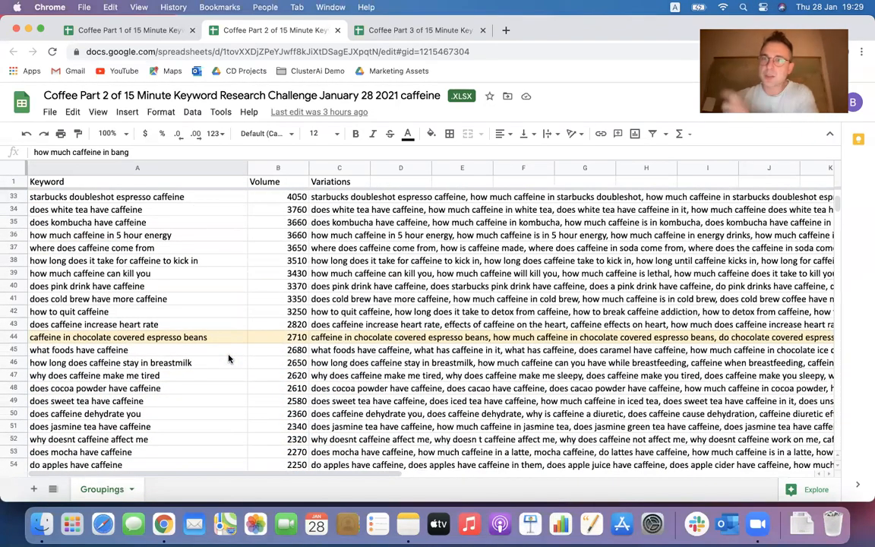
{"action": "scroll", "coordinate": [228, 359], "scroll_direction": "down", "scroll_amount": 3}
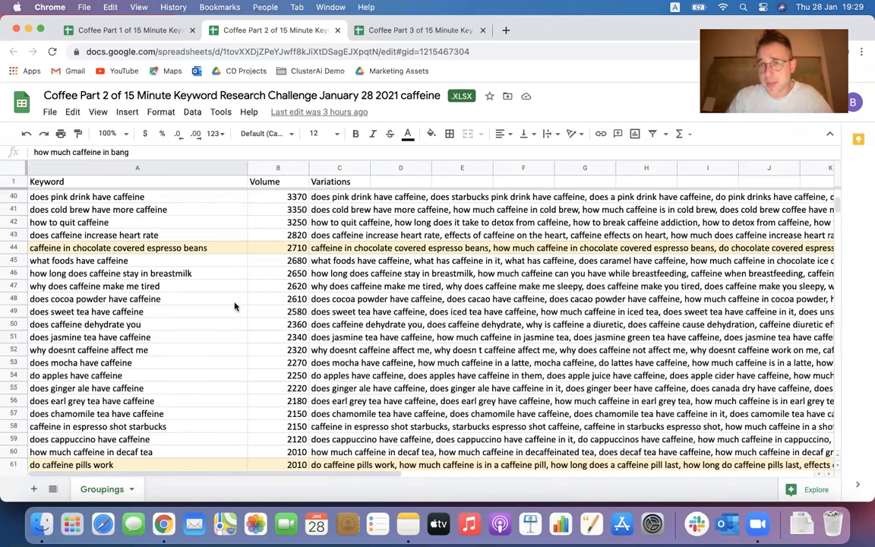
{"action": "scroll", "coordinate": [235, 307], "scroll_direction": "down", "scroll_amount": 3}
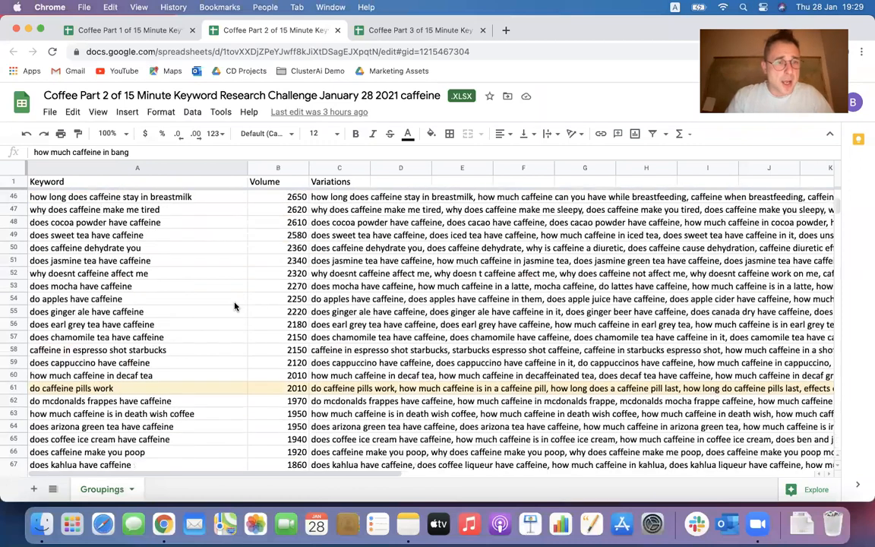
{"action": "scroll", "coordinate": [234, 306], "scroll_direction": "down", "scroll_amount": 2}
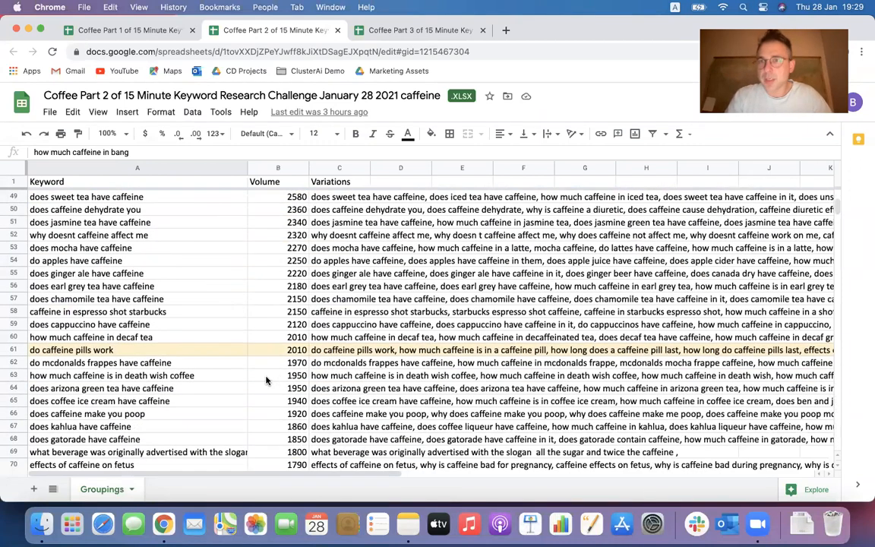
{"action": "scroll", "coordinate": [267, 380], "scroll_direction": "down", "scroll_amount": 10}
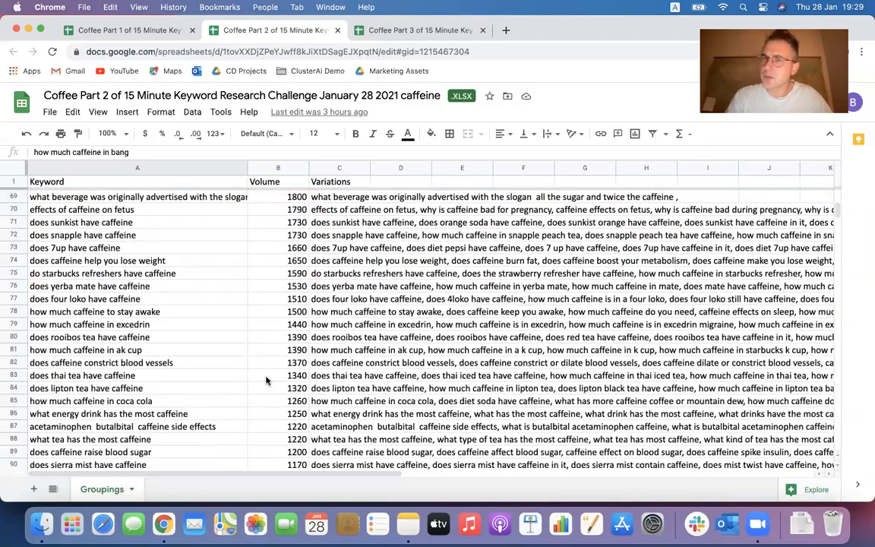
{"action": "scroll", "coordinate": [267, 380], "scroll_direction": "down", "scroll_amount": 14}
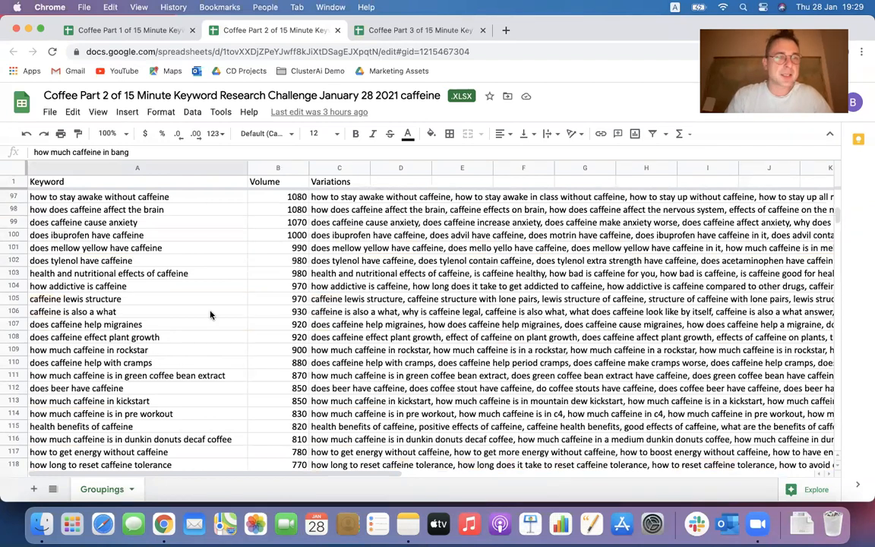
{"action": "scroll", "coordinate": [211, 315], "scroll_direction": "down", "scroll_amount": 4}
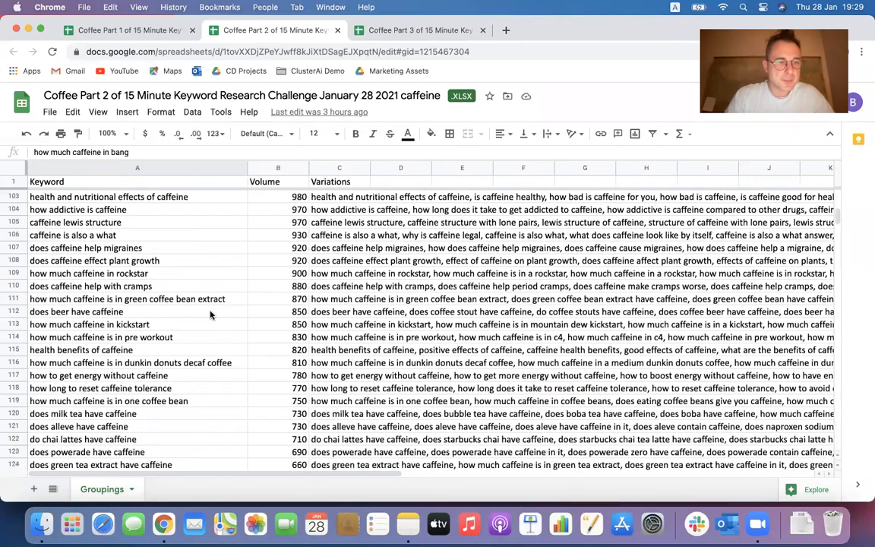
{"action": "scroll", "coordinate": [210, 315], "scroll_direction": "down", "scroll_amount": 7}
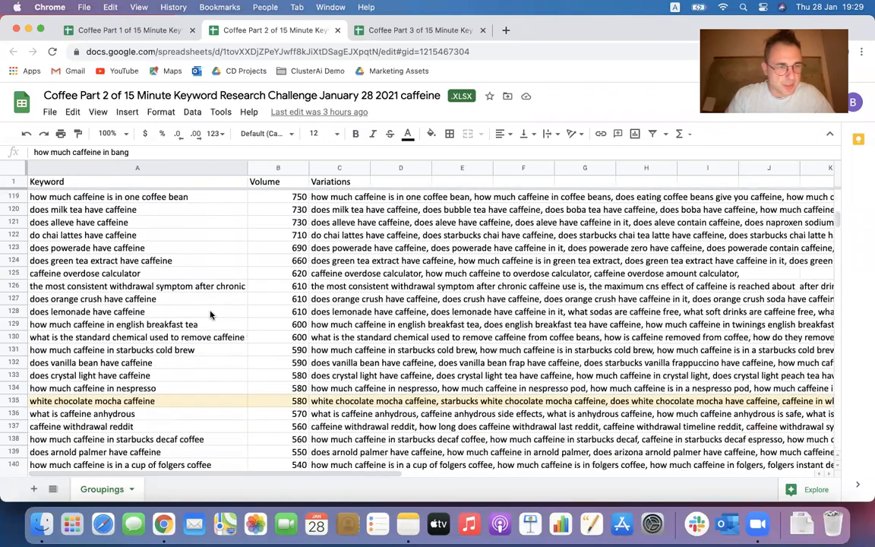
- Read the full variations list of the "white chocolate mocha caffeine" group
{"action": "left_click", "coordinate": [174, 402]}
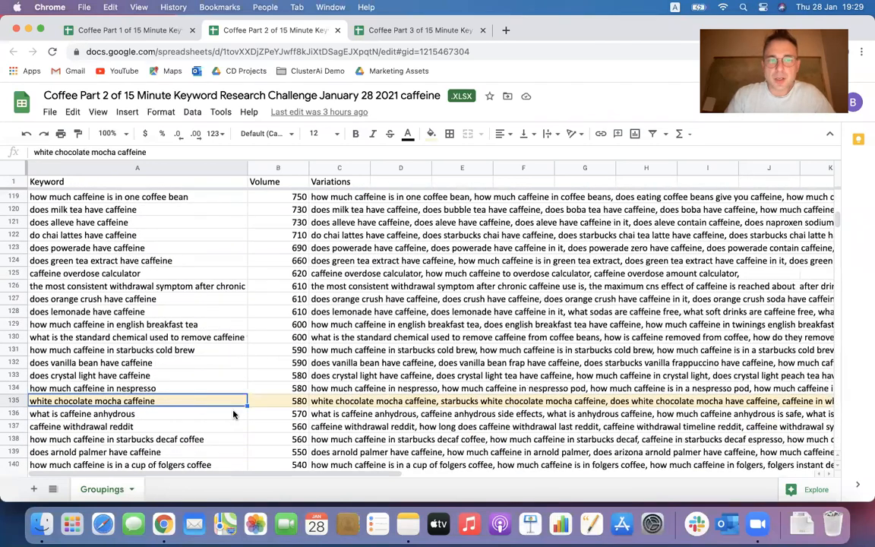
{"action": "double_click", "coordinate": [319, 403]}
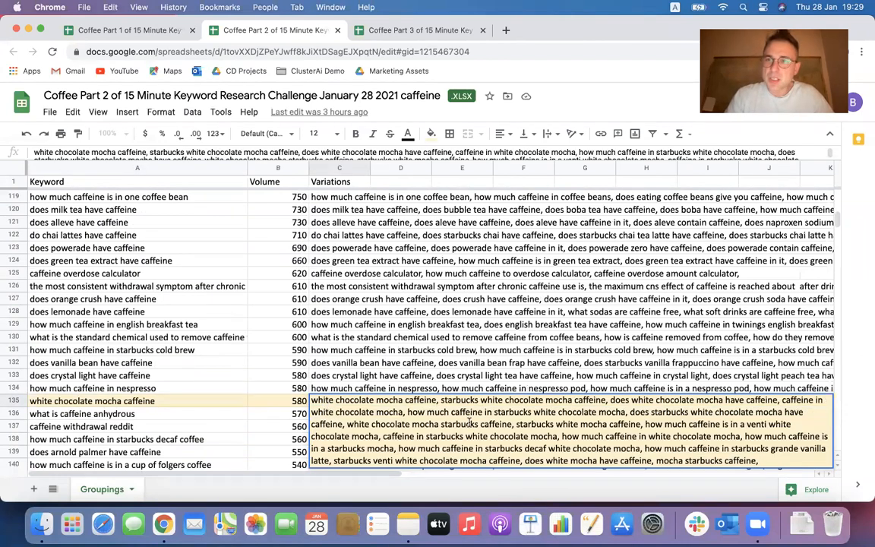
{"action": "left_click", "coordinate": [195, 407]}
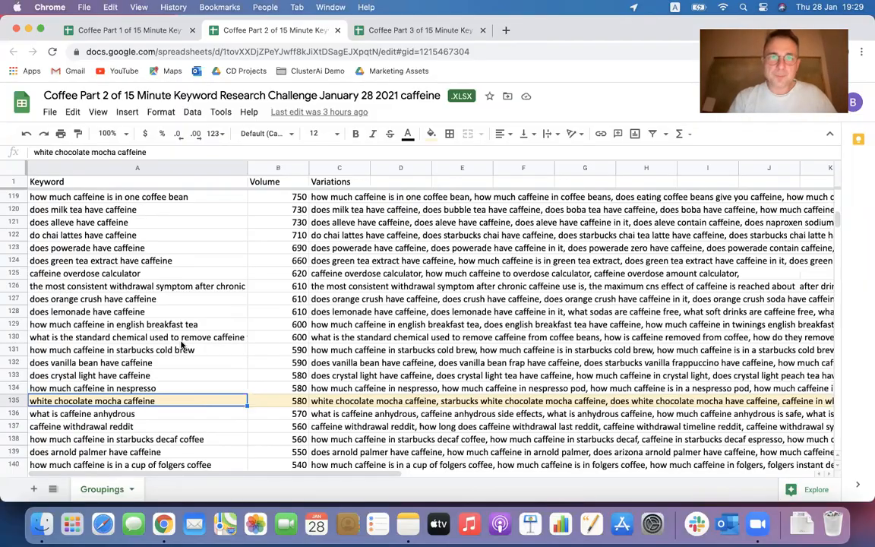
- Skim back over the higher-volume groups, and inspect the variations and volume of the highlighted "how much caffeine is in a pumpkin spice latte" group
{"action": "scroll", "coordinate": [181, 345], "scroll_direction": "up", "scroll_amount": 15}
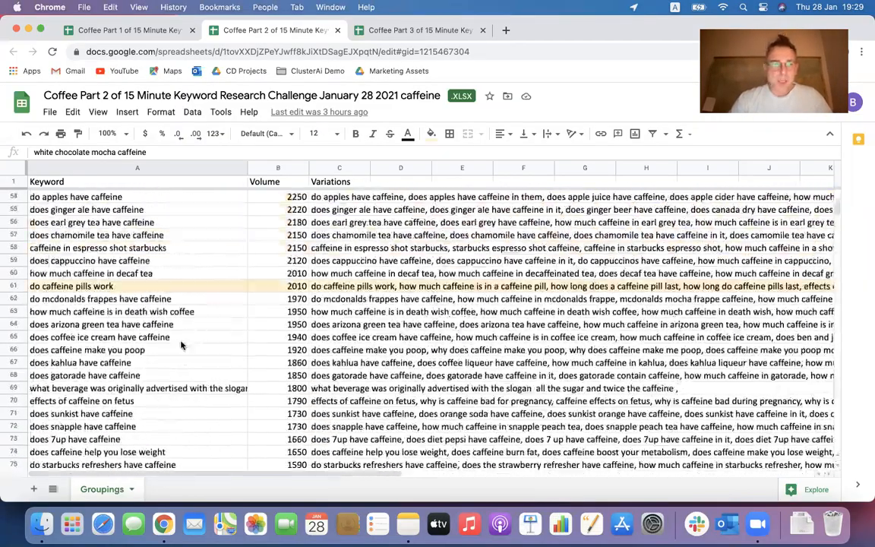
{"action": "scroll", "coordinate": [180, 345], "scroll_direction": "up", "scroll_amount": 9}
{"action": "scroll", "coordinate": [181, 346], "scroll_direction": "down", "scroll_amount": 9}
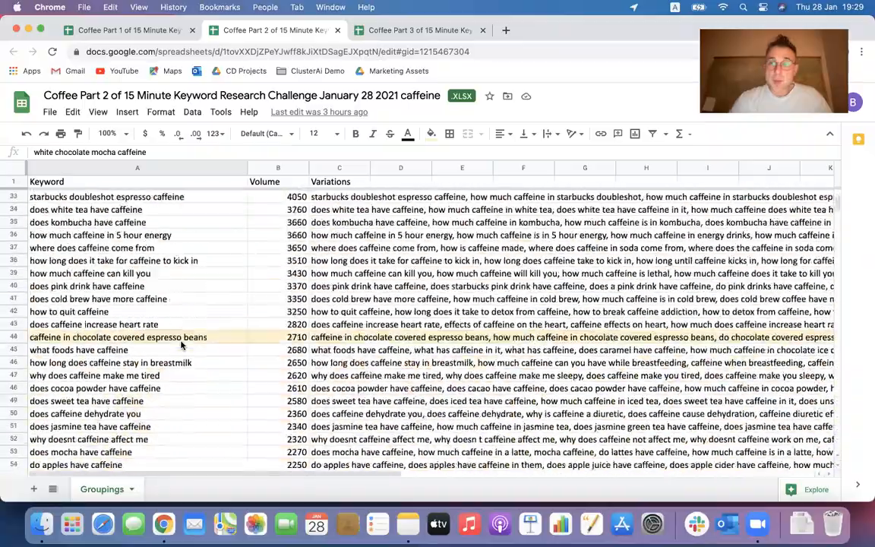
{"action": "scroll", "coordinate": [181, 346], "scroll_direction": "down", "scroll_amount": 10}
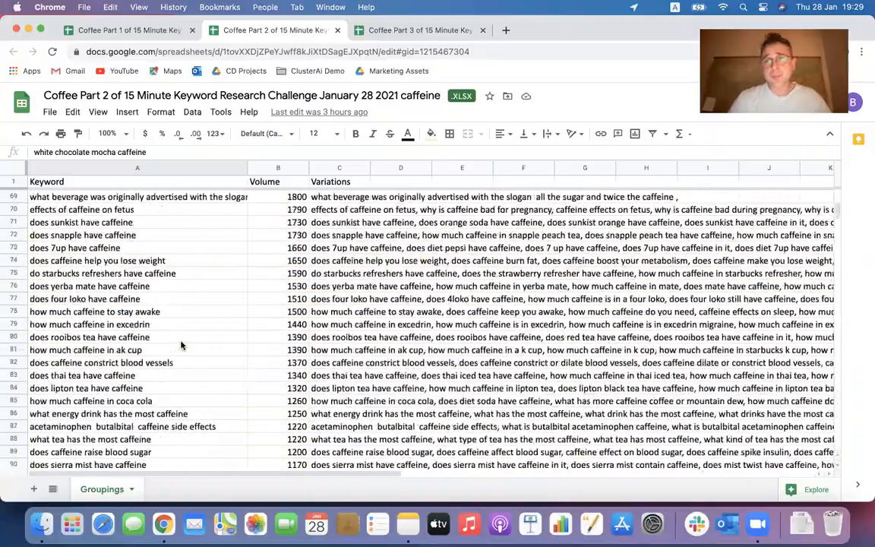
{"action": "scroll", "coordinate": [181, 345], "scroll_direction": "down", "scroll_amount": 6}
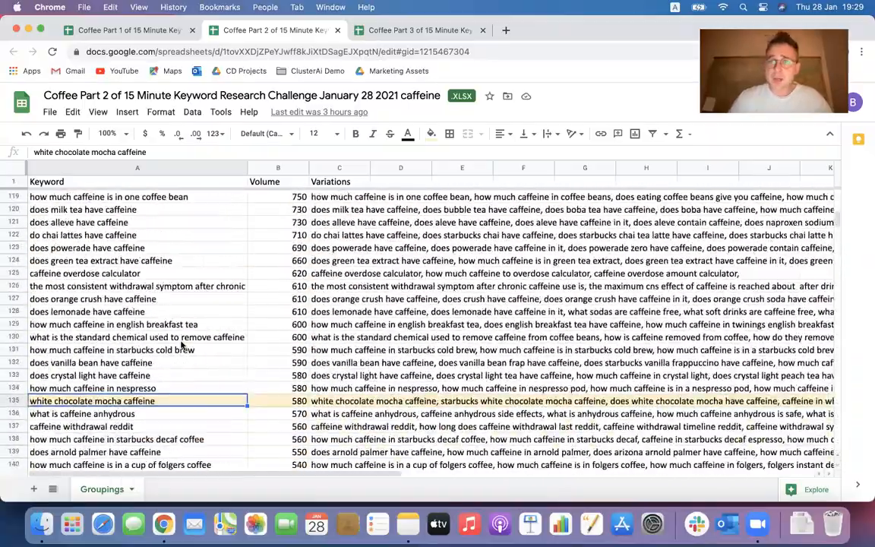
{"action": "scroll", "coordinate": [181, 346], "scroll_direction": "down", "scroll_amount": 8}
{"action": "scroll", "coordinate": [181, 344], "scroll_direction": "down", "scroll_amount": 4}
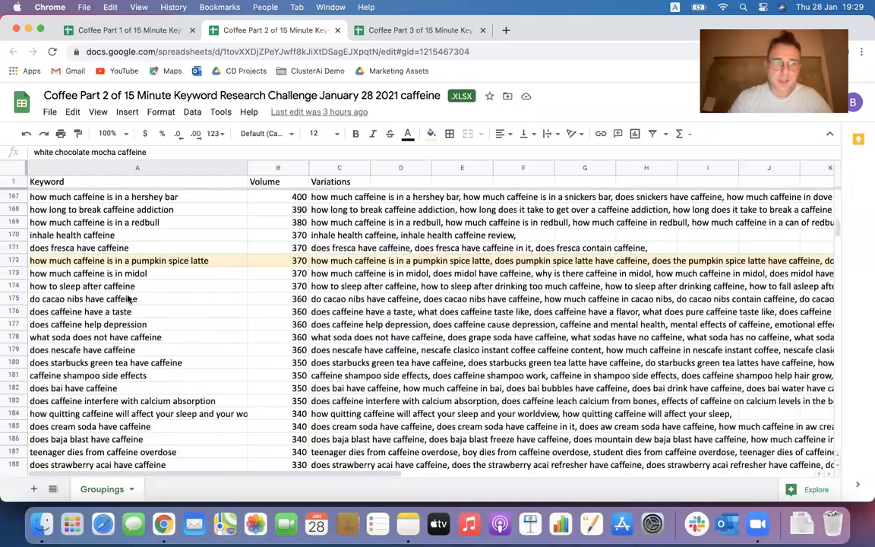
{"action": "left_click", "coordinate": [112, 261]}
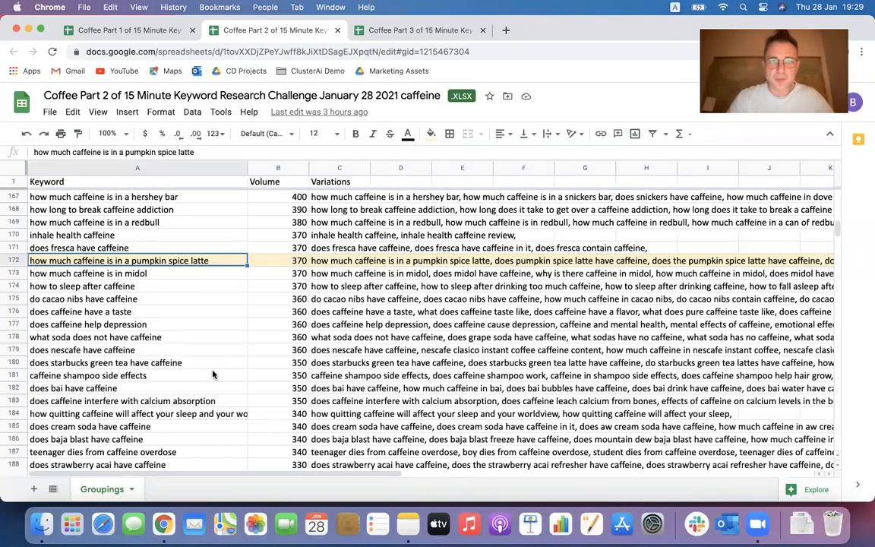
{"action": "left_click", "coordinate": [266, 275]}
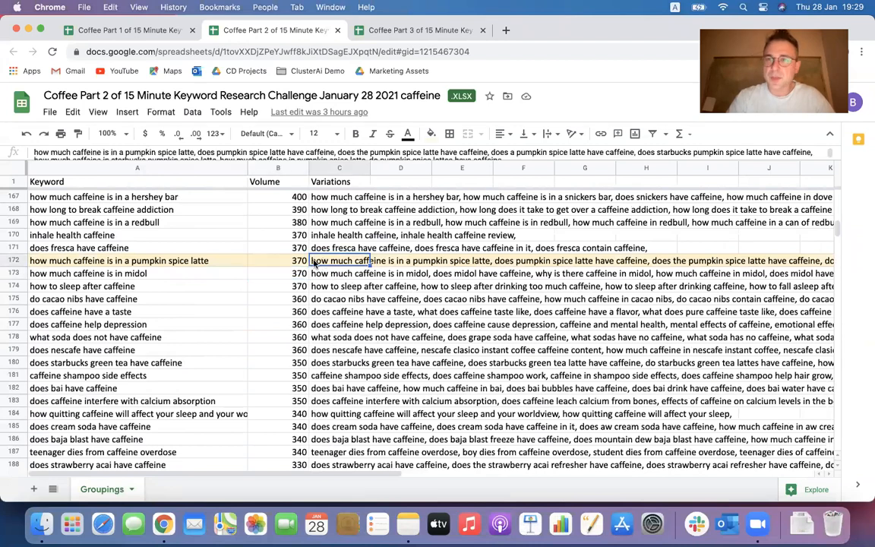
{"action": "left_click", "coordinate": [302, 261]}
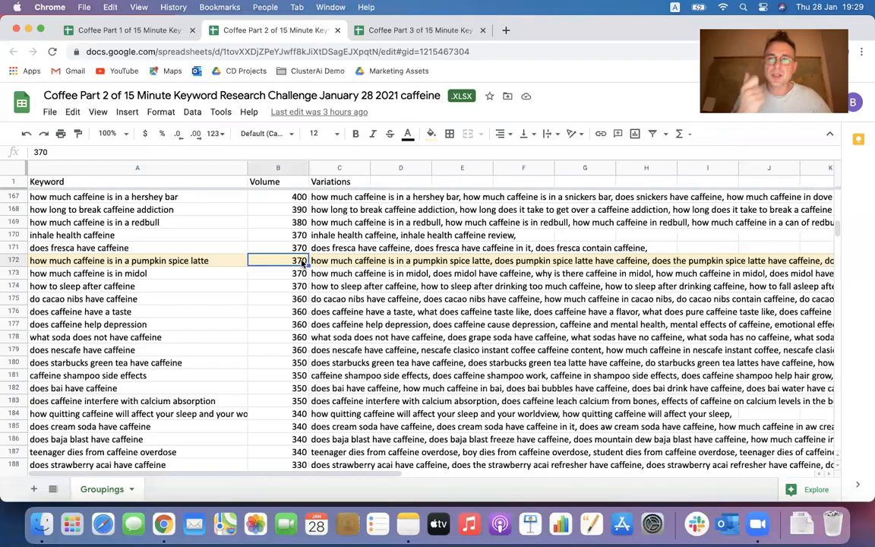
- Skim the caffeine keyword groups below "how much caffeine is in a pumpkin spice latte", and return to the highest-volume groups
{"action": "scroll", "coordinate": [209, 292], "scroll_direction": "down", "scroll_amount": 5}
{"action": "scroll", "coordinate": [209, 293], "scroll_direction": "down", "scroll_amount": 1}
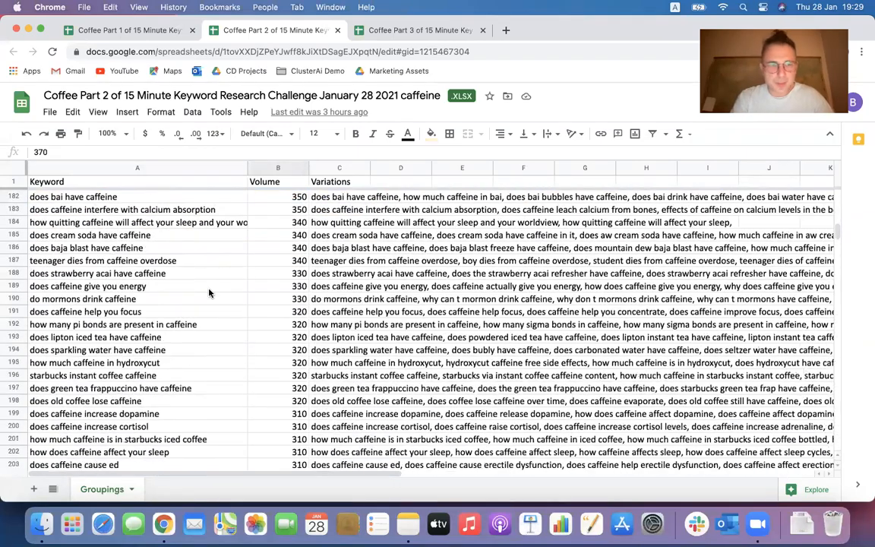
{"action": "scroll", "coordinate": [209, 292], "scroll_direction": "down", "scroll_amount": 6}
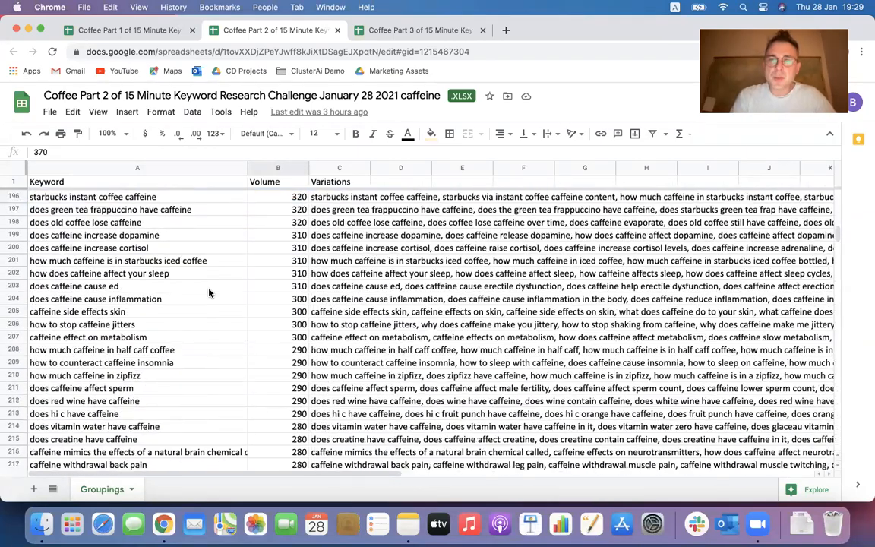
{"action": "scroll", "coordinate": [209, 292], "scroll_direction": "down", "scroll_amount": 2}
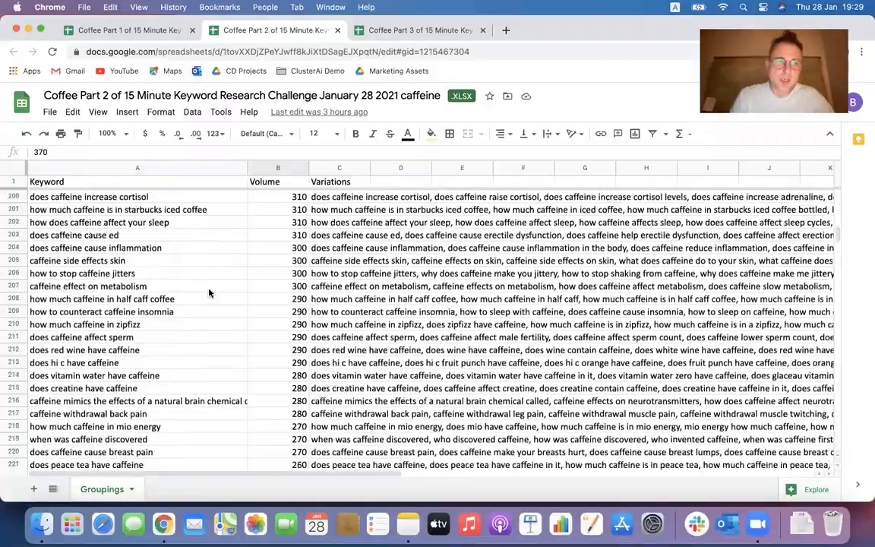
{"action": "scroll", "coordinate": [209, 292], "scroll_direction": "up", "scroll_amount": 20}
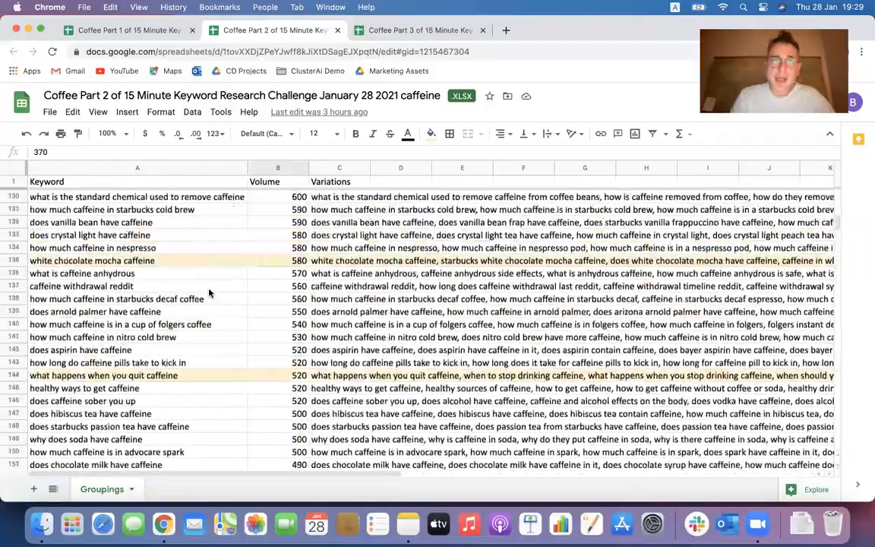
{"action": "scroll", "coordinate": [209, 292], "scroll_direction": "up", "scroll_amount": 18}
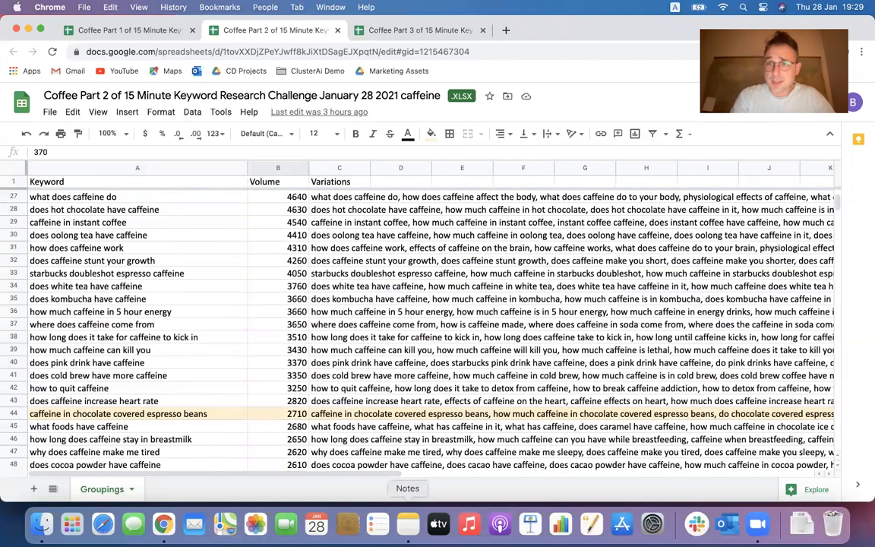
{"action": "scroll", "coordinate": [291, 298], "scroll_direction": "up", "scroll_amount": 8}
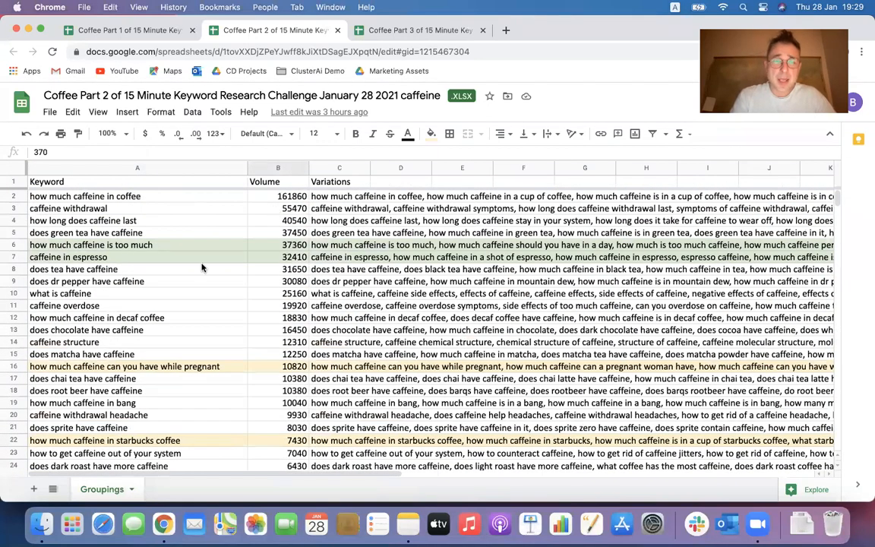
- Read the full variations list of the highlighted "how much caffeine is too much" group
{"action": "left_click", "coordinate": [164, 243]}
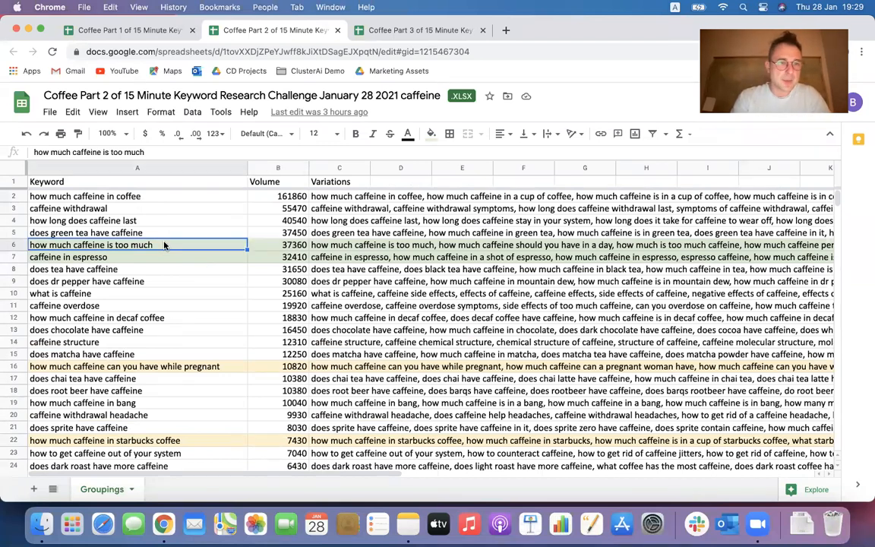
{"action": "double_click", "coordinate": [325, 246]}
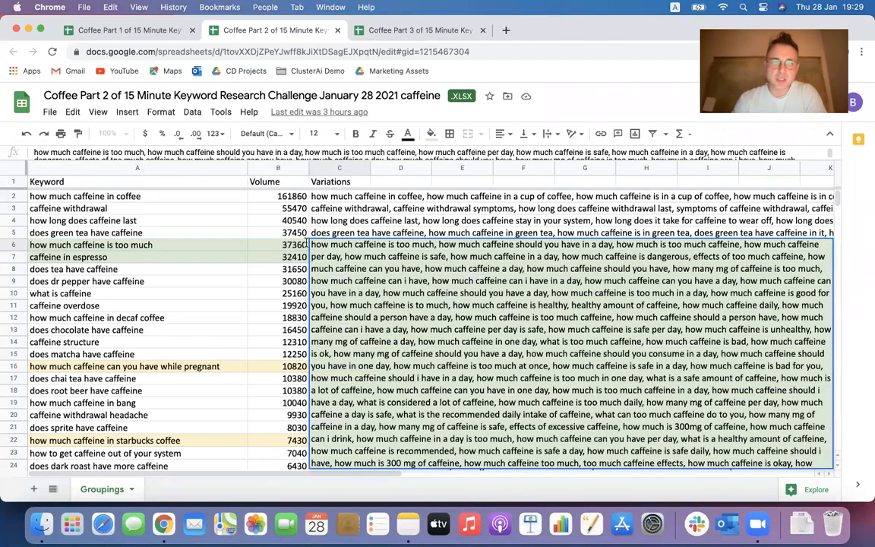
{"action": "left_click", "coordinate": [174, 243]}
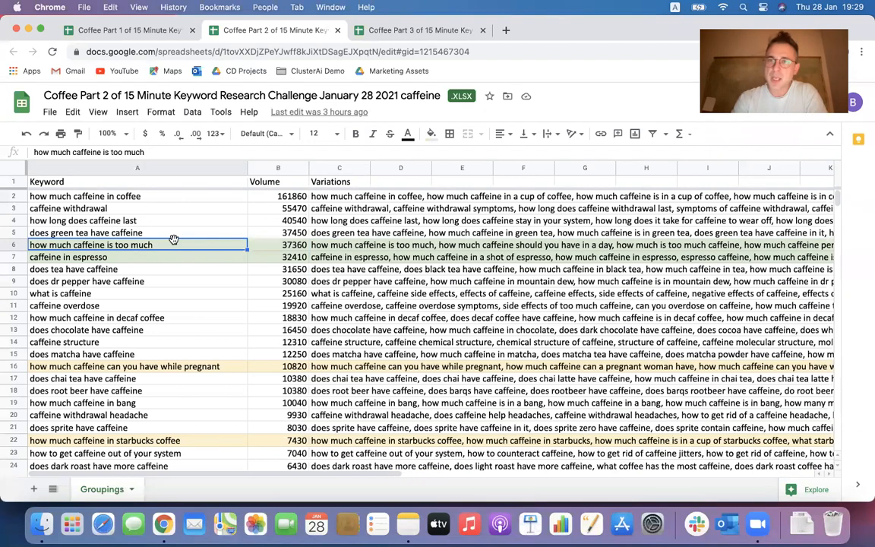
- Read the full variations list of the highlighted "caffeine in espresso" group, and skim the lower-volume groups past "do caffeine pills work"
{"action": "left_click", "coordinate": [159, 260]}
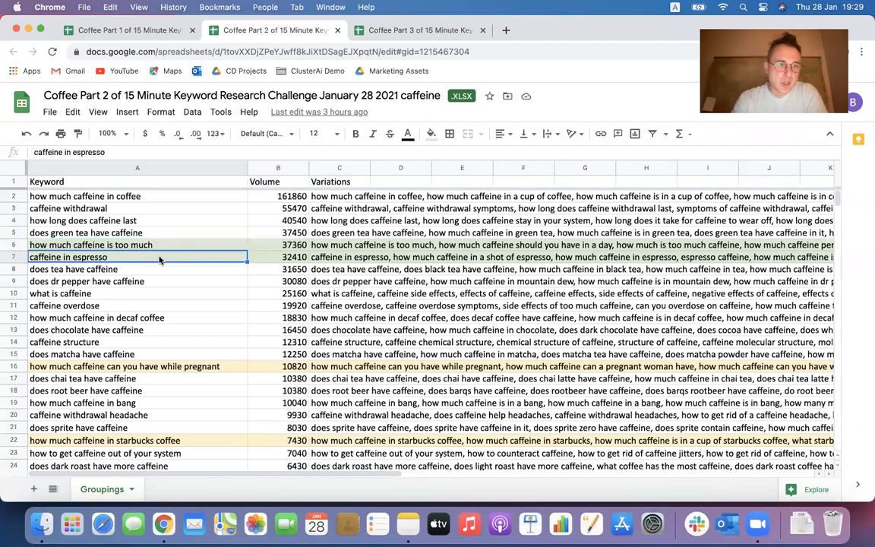
{"action": "double_click", "coordinate": [325, 259]}
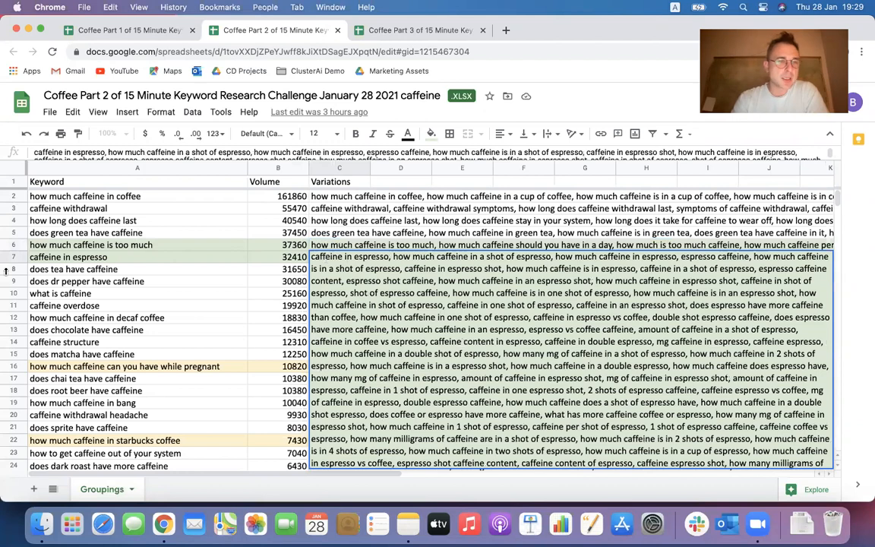
{"action": "left_click", "coordinate": [210, 260]}
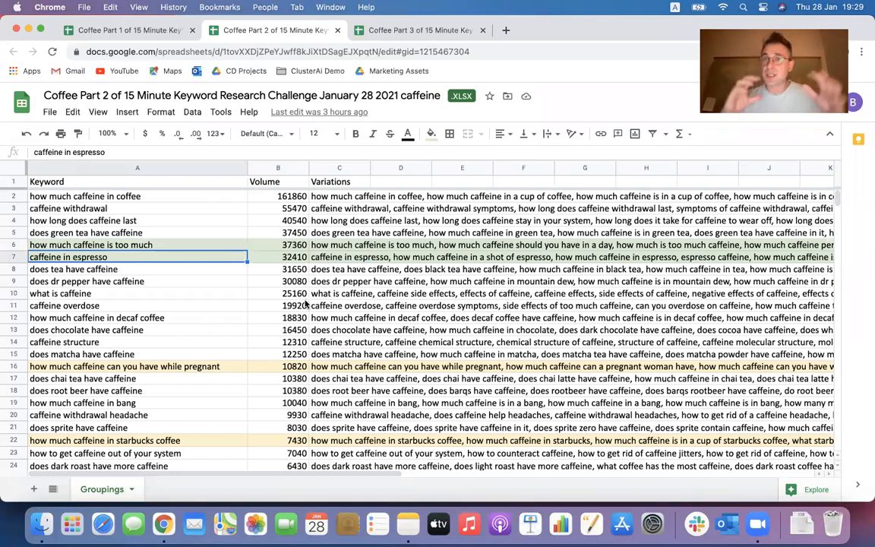
{"action": "scroll", "coordinate": [293, 311], "scroll_direction": "down", "scroll_amount": 10}
{"action": "scroll", "coordinate": [293, 311], "scroll_direction": "down", "scroll_amount": 10}
{"action": "scroll", "coordinate": [292, 312], "scroll_direction": "up", "scroll_amount": 10}
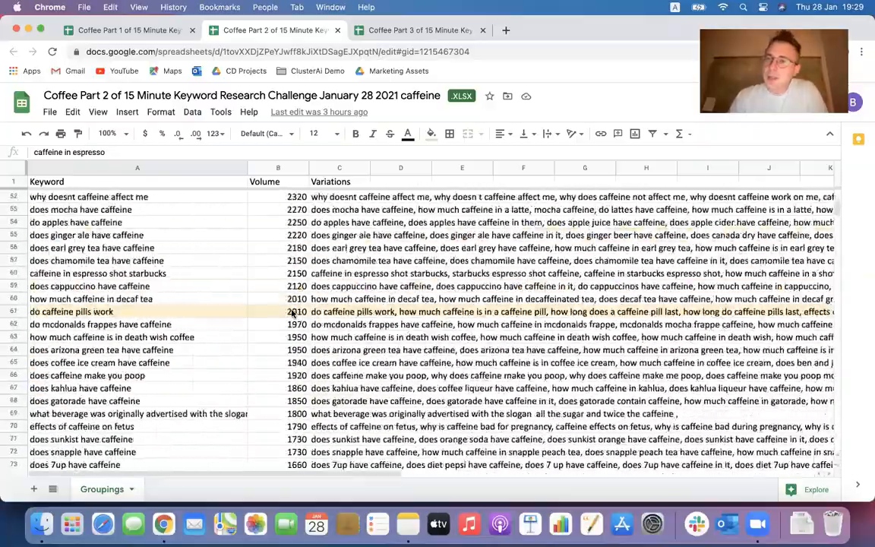
{"action": "scroll", "coordinate": [292, 313], "scroll_direction": "up", "scroll_amount": 15}
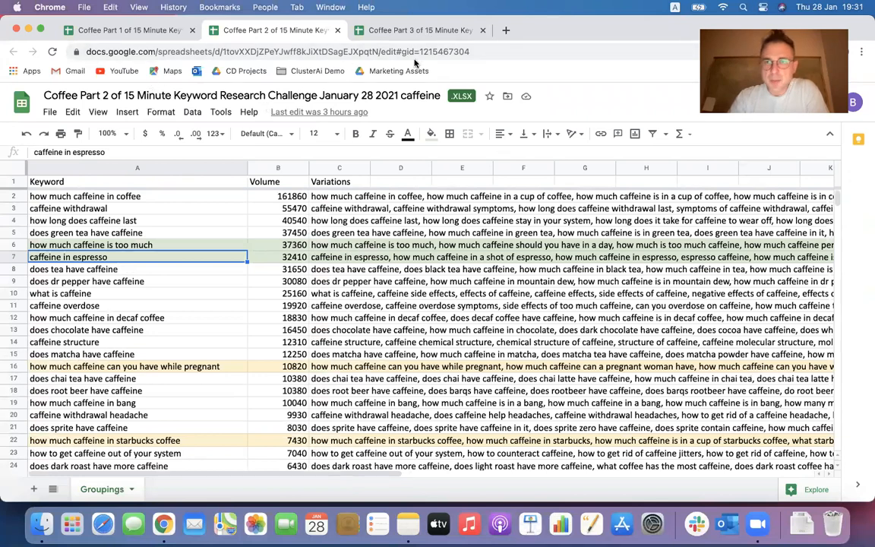
- In the Part 3 coffee beans spreadsheet, review the groups down to "coffee bean delivery", and read the full variations list of "buy green coffee beans"
{"action": "left_click", "coordinate": [357, 31]}
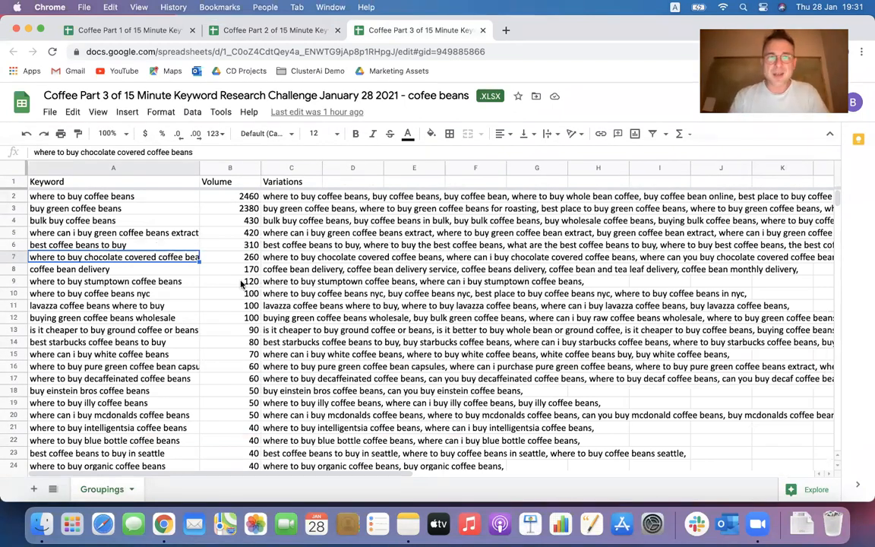
{"action": "left_click_drag", "start_coordinate": [172, 196], "coordinate": [170, 271]}
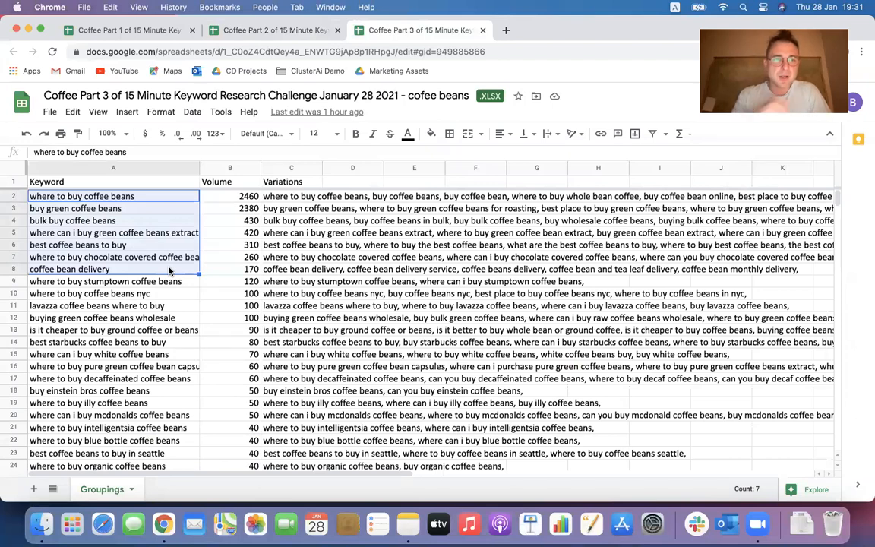
{"action": "left_click", "coordinate": [112, 255]}
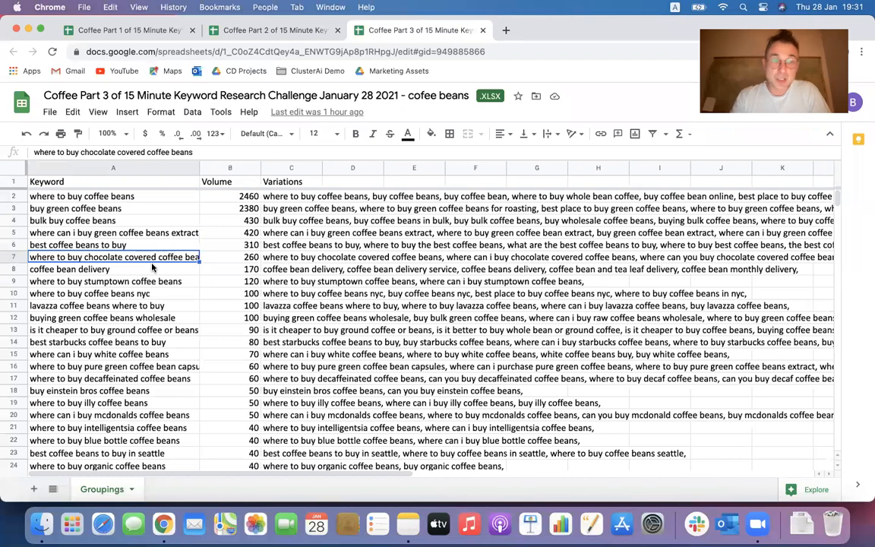
{"action": "left_click", "coordinate": [152, 266]}
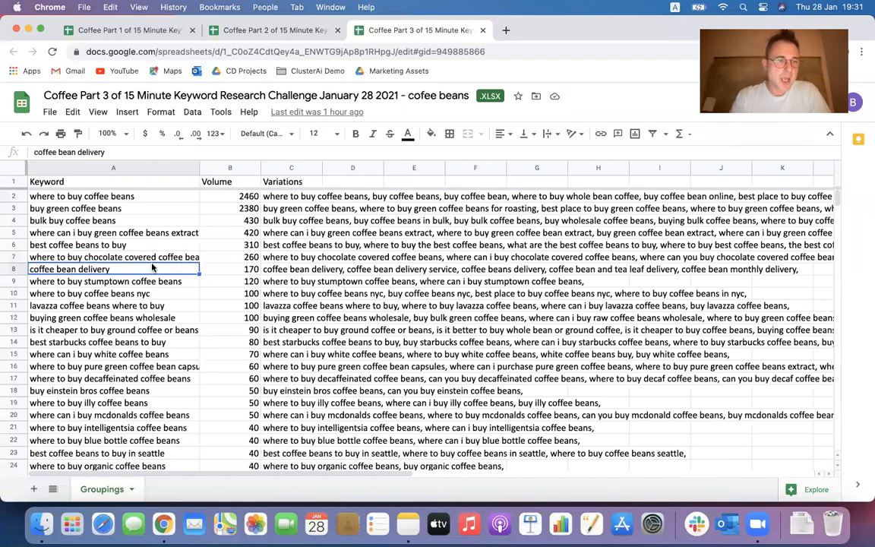
{"action": "left_click", "coordinate": [289, 209]}
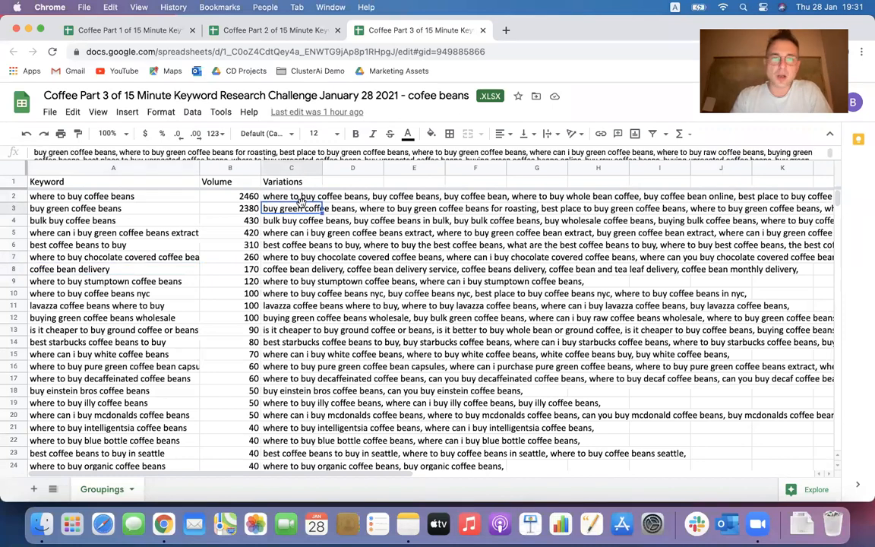
{"action": "key", "text": "Return"}
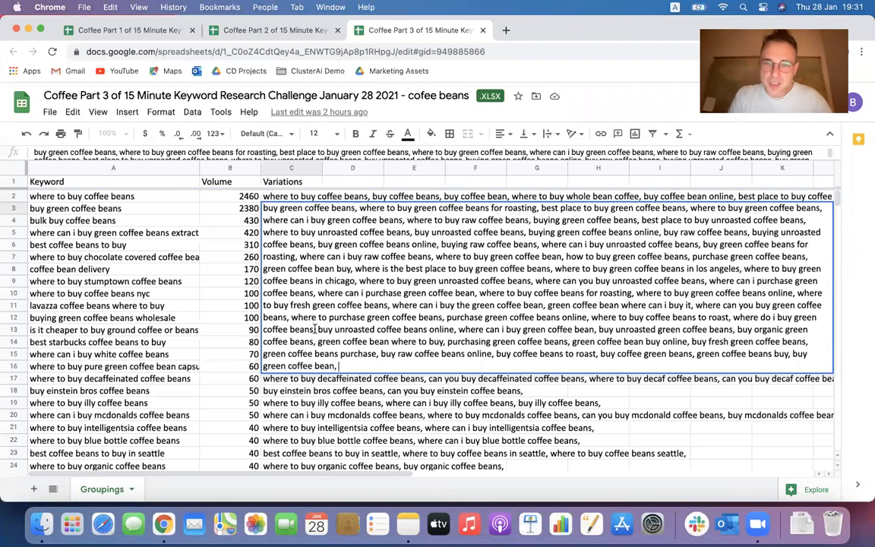
- Revisit the Part 2 caffeine spreadsheet and the Part 1 spreadsheet of coffee keyword groups
{"action": "left_click", "coordinate": [228, 30]}
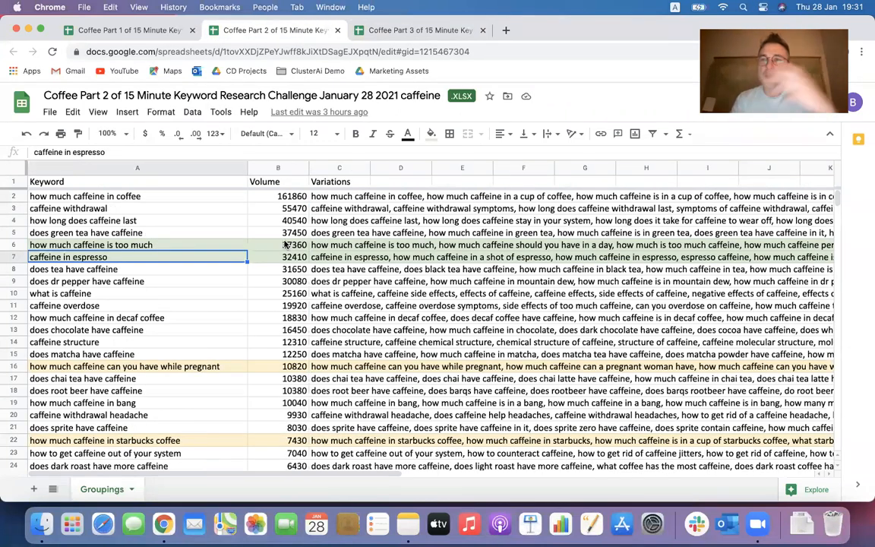
{"action": "left_click", "coordinate": [163, 30]}
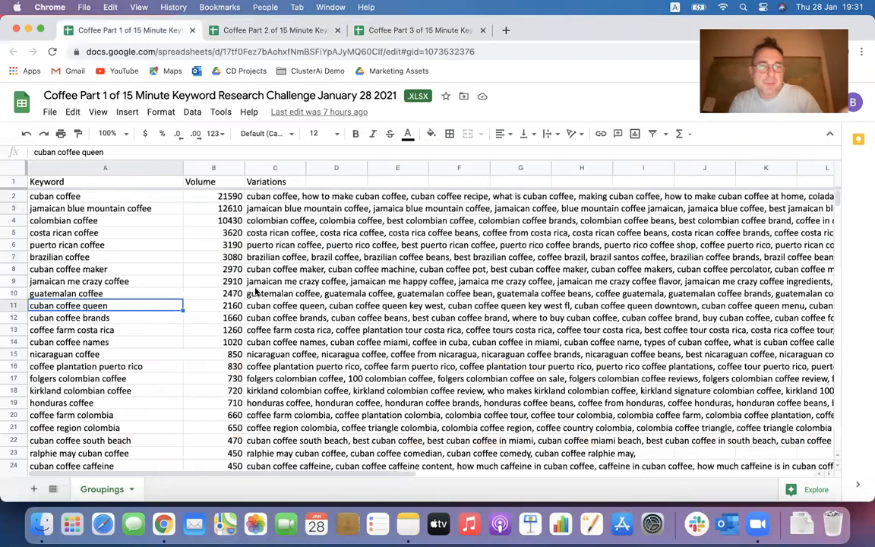